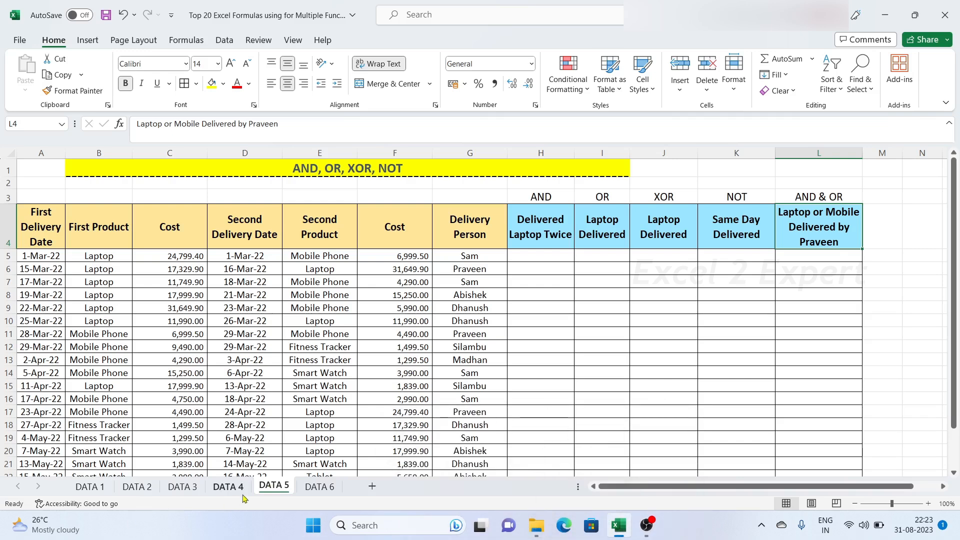
Step: Browse the neighbouring worksheets and bring up the REPT tables on the DATA 4 sheet
{"action": "key", "text": "ctrl+Page_Up"}
{"action": "key", "text": "ctrl+Page_Up"}
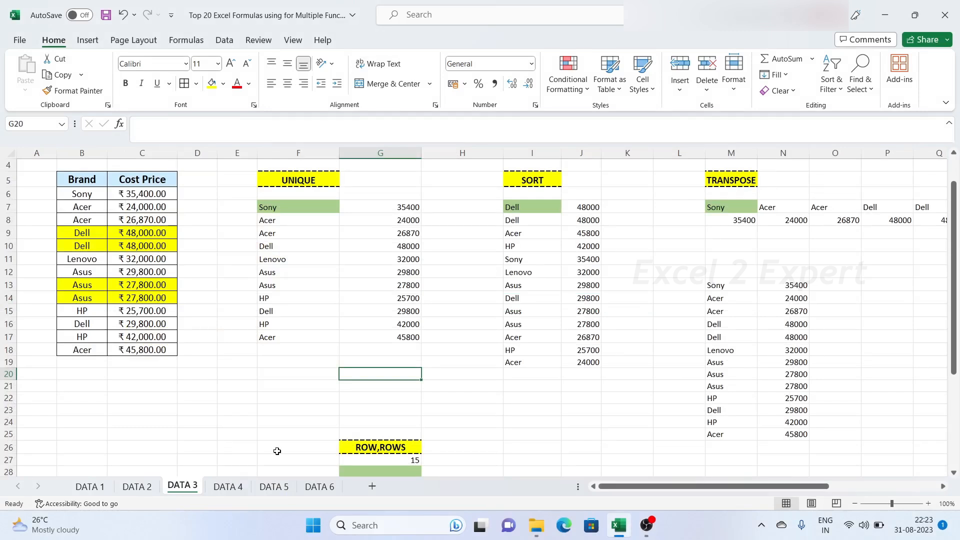
{"action": "left_click", "coordinate": [270, 437]}
{"action": "key", "text": "ctrl+Page_Down"}
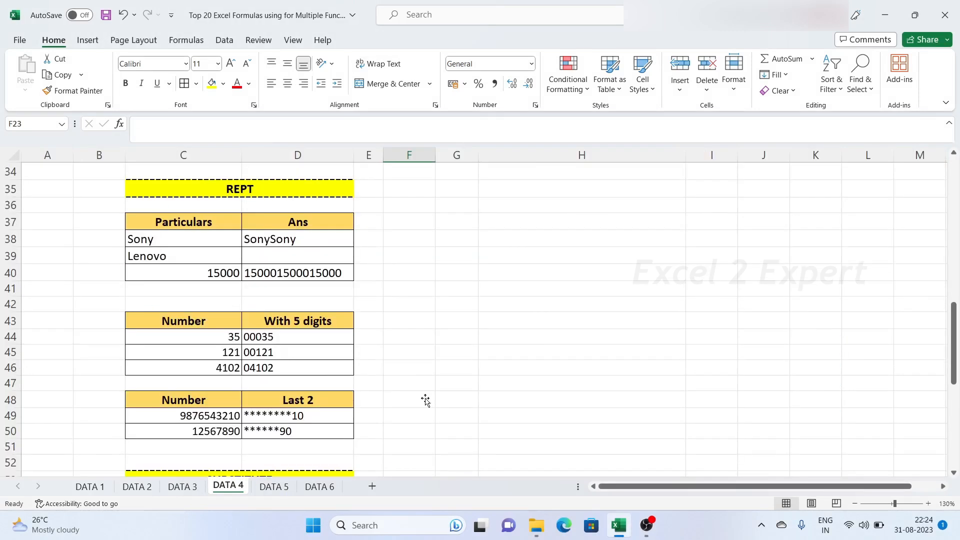
{"action": "left_click", "coordinate": [502, 351]}
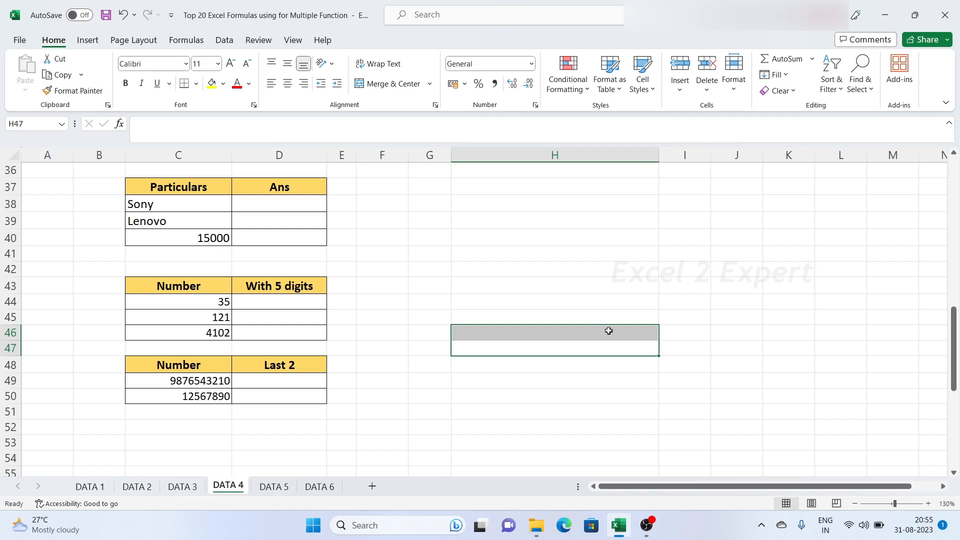
Step: In D38, enter =REPT(C38,2) to repeat the text Sony two times
{"action": "left_click", "coordinate": [177, 206]}
{"action": "left_click", "coordinate": [296, 201]}
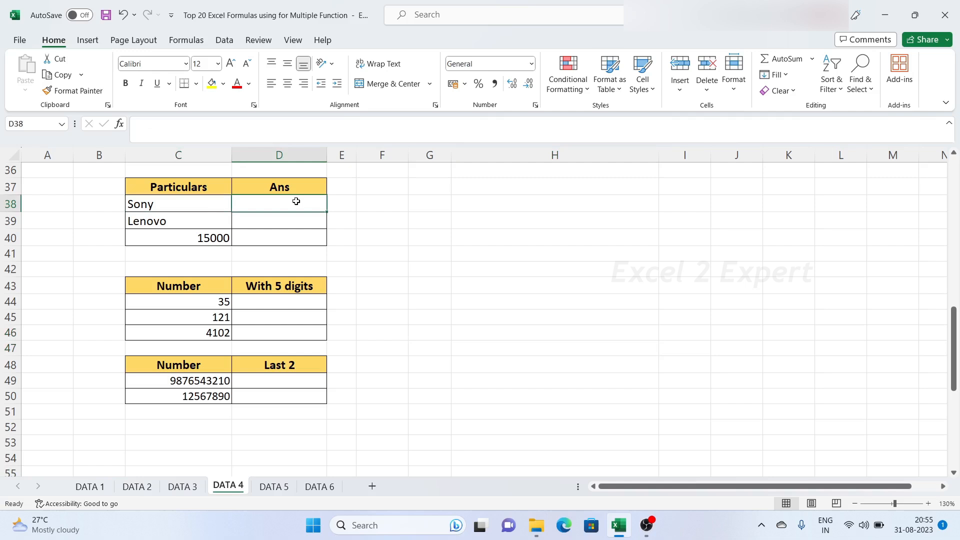
{"action": "type", "text": "=rept"}
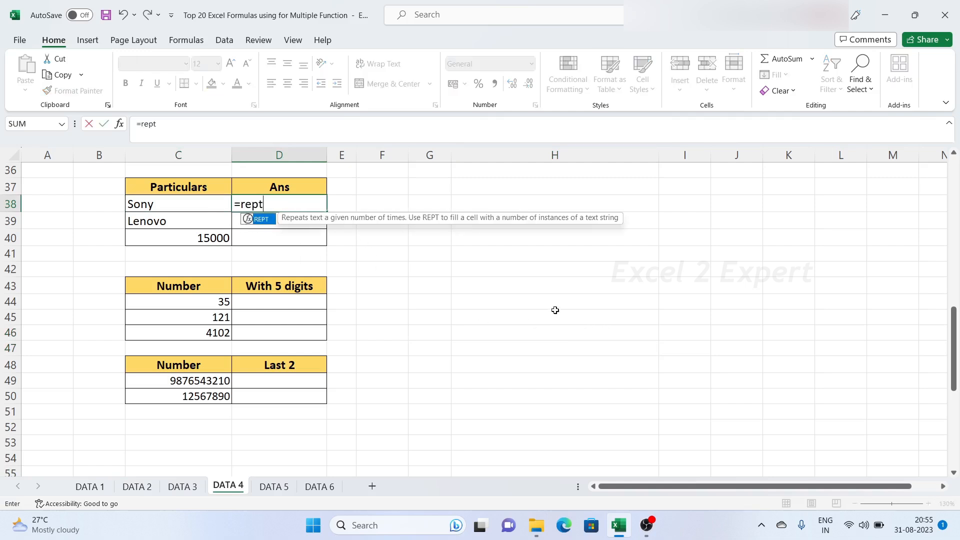
{"action": "key", "text": "Tab"}
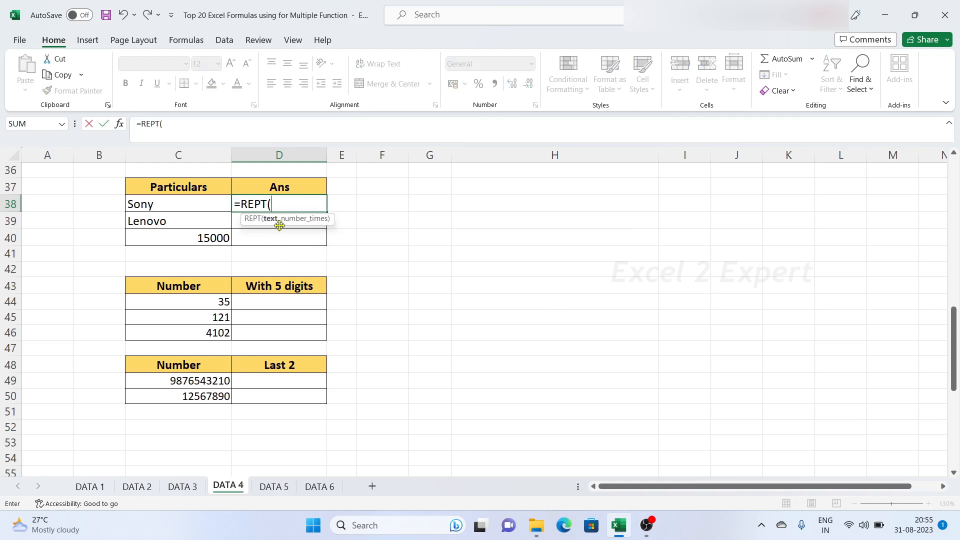
{"action": "left_click", "coordinate": [185, 203]}
{"action": "type", "text": ","}
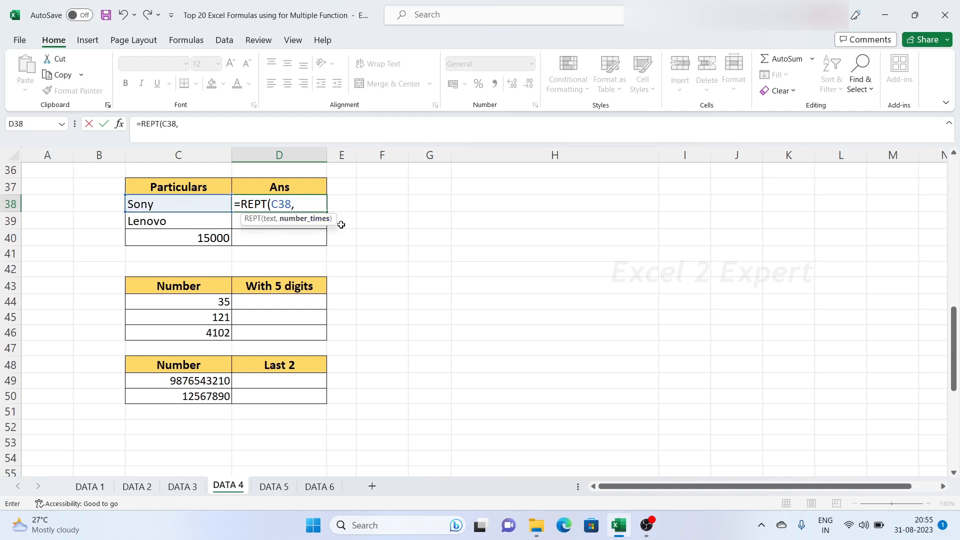
{"action": "type", "text": "2)"}
{"action": "key", "text": "Return"}
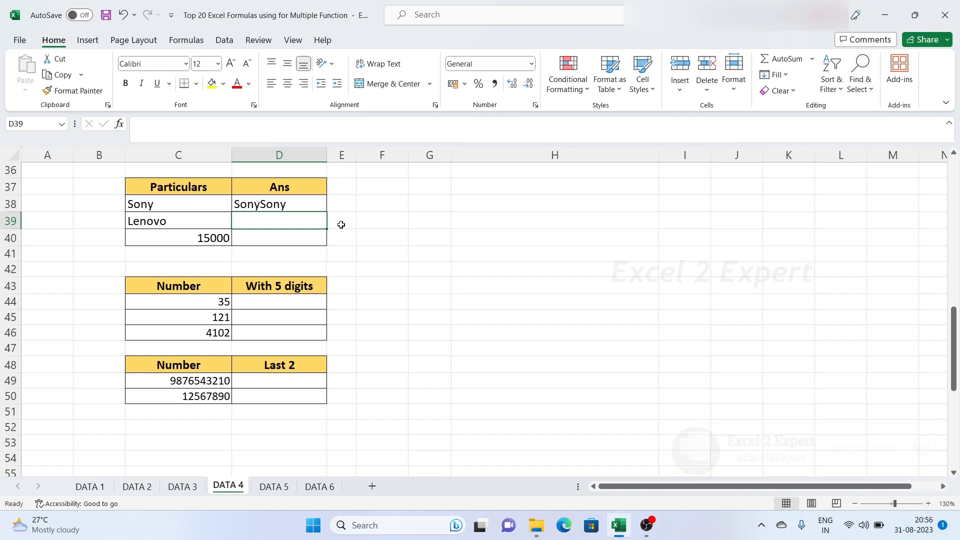
Step: In D39, enter =REPT(C39,0) to repeat the text Lenovo zero times
{"action": "type", "text": "="}
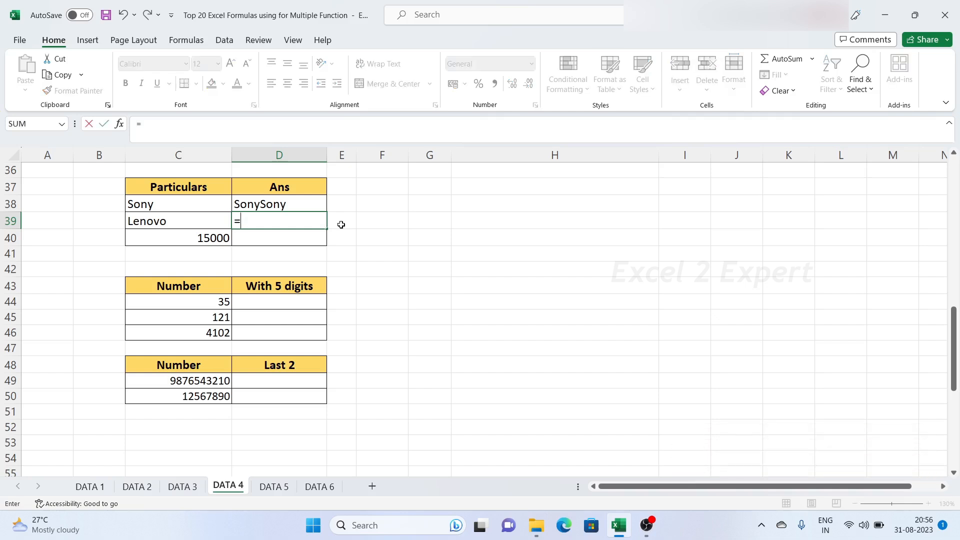
{"action": "type", "text": "rept"}
{"action": "key", "text": "Tab"}
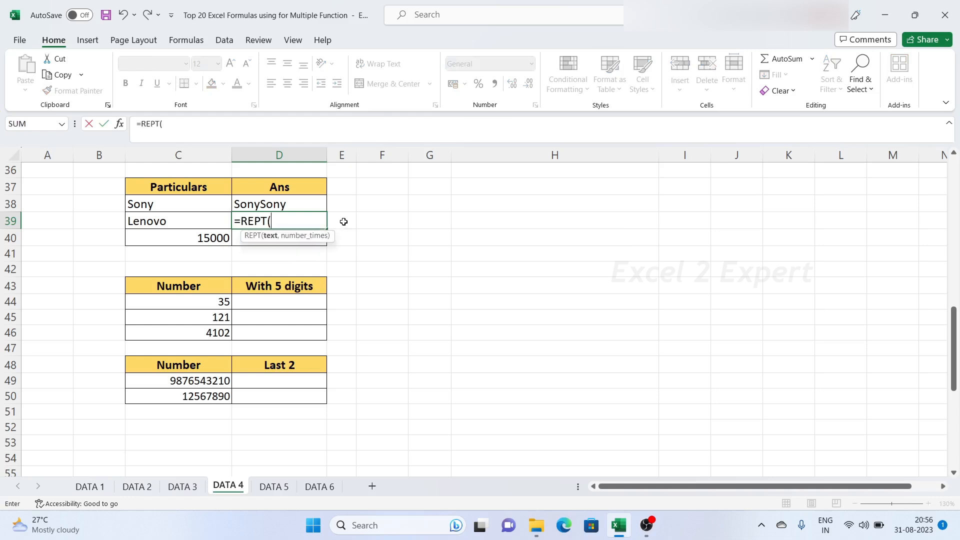
{"action": "left_click", "coordinate": [190, 227]}
{"action": "type", "text": ","}
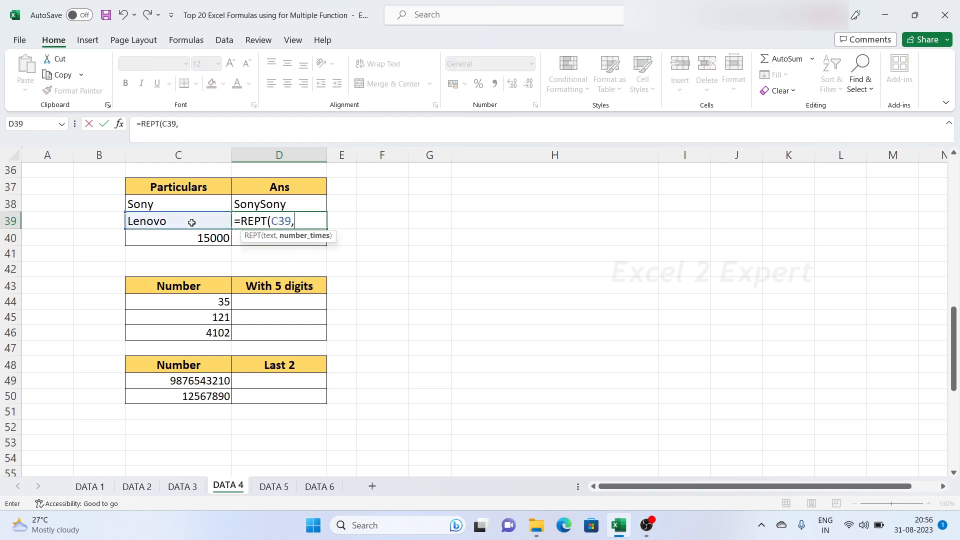
{"action": "type", "text": "0)"}
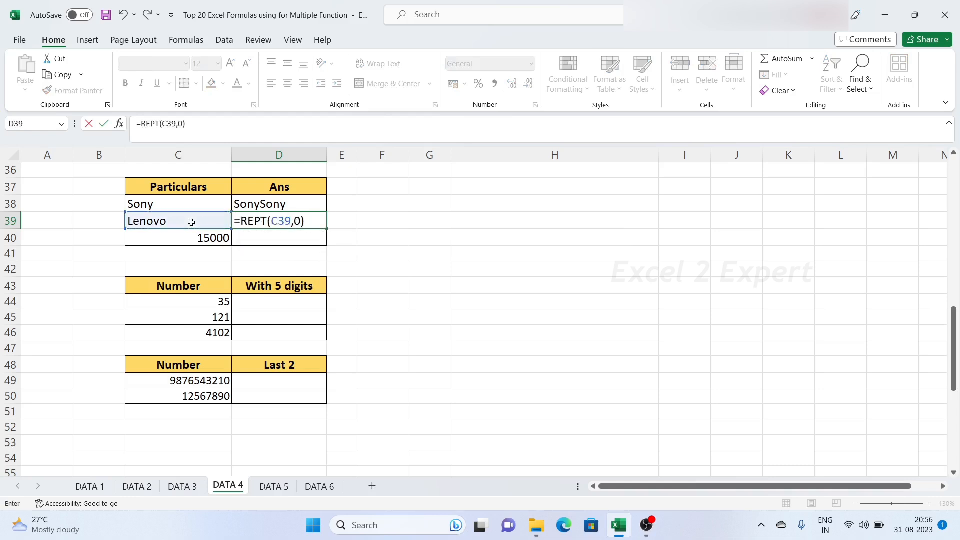
{"action": "key", "text": "Return"}
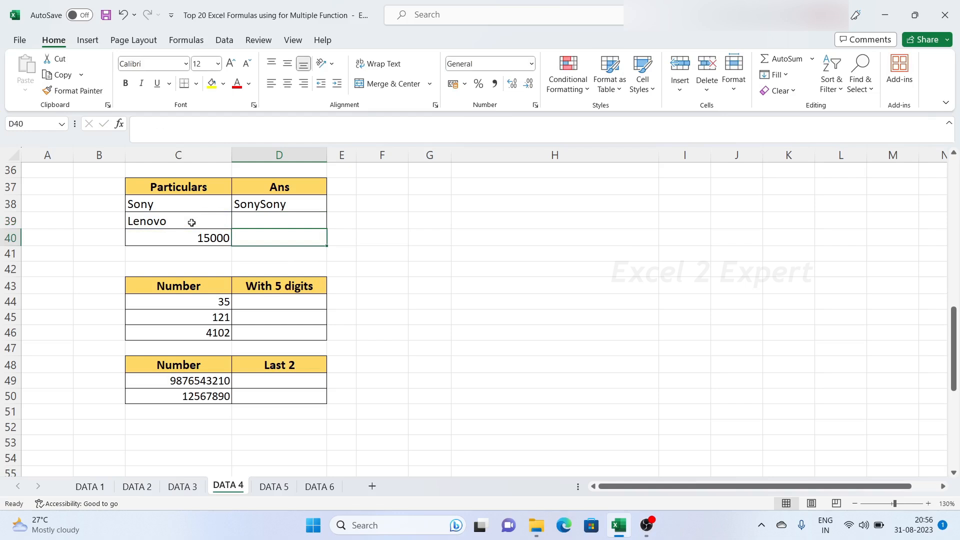
Step: In D40, enter =REPT(C40,3) to repeat the number 15000 three times
{"action": "type", "text": "=rept"}
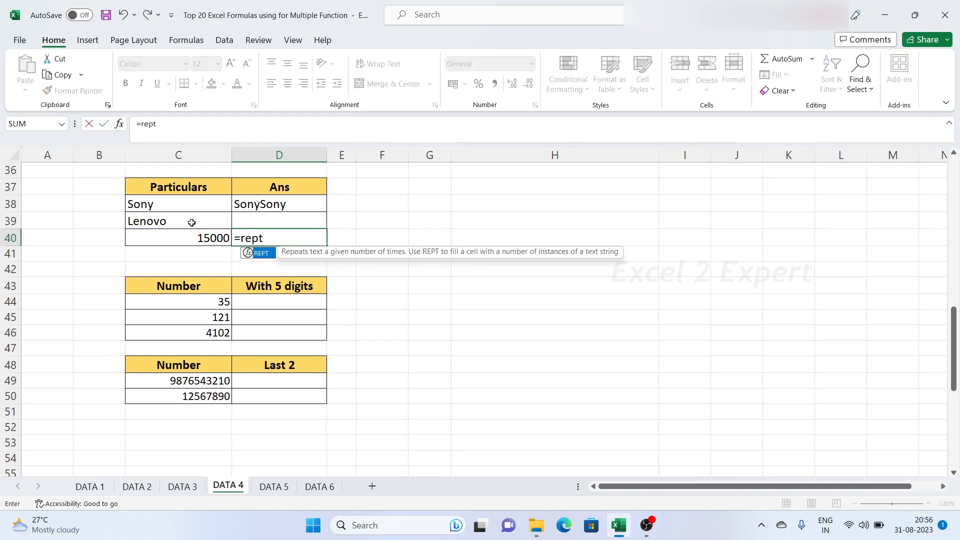
{"action": "key", "text": "Tab"}
{"action": "left_click", "coordinate": [198, 239]}
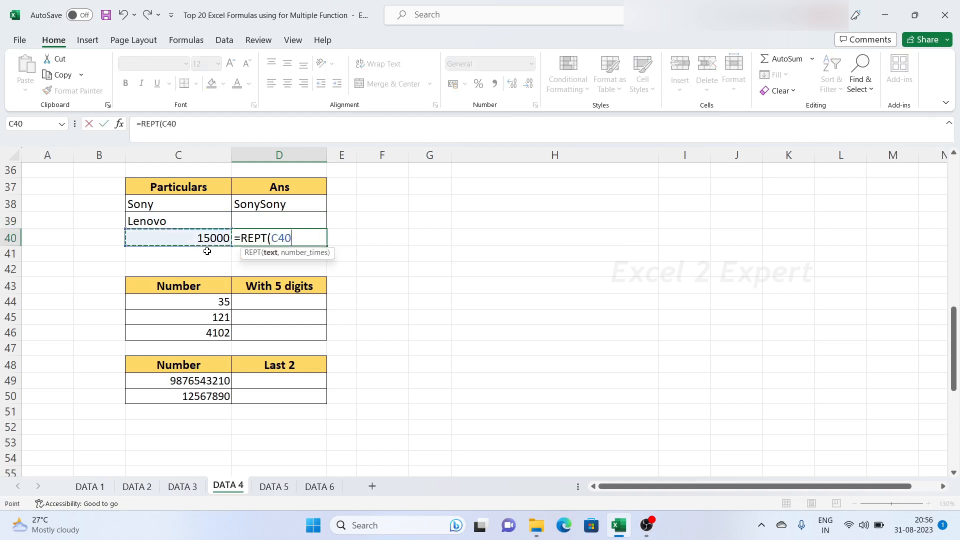
{"action": "type", "text": ","}
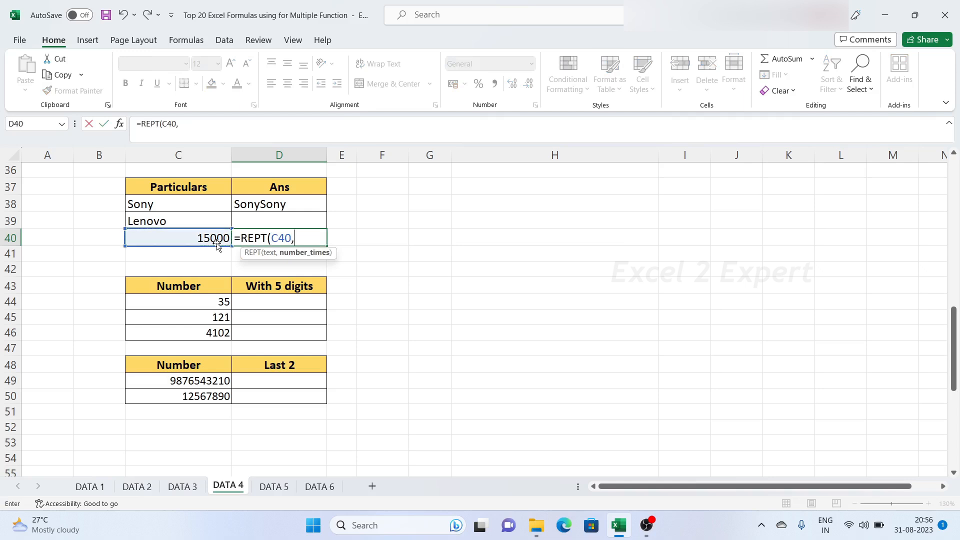
{"action": "type", "text": "3)"}
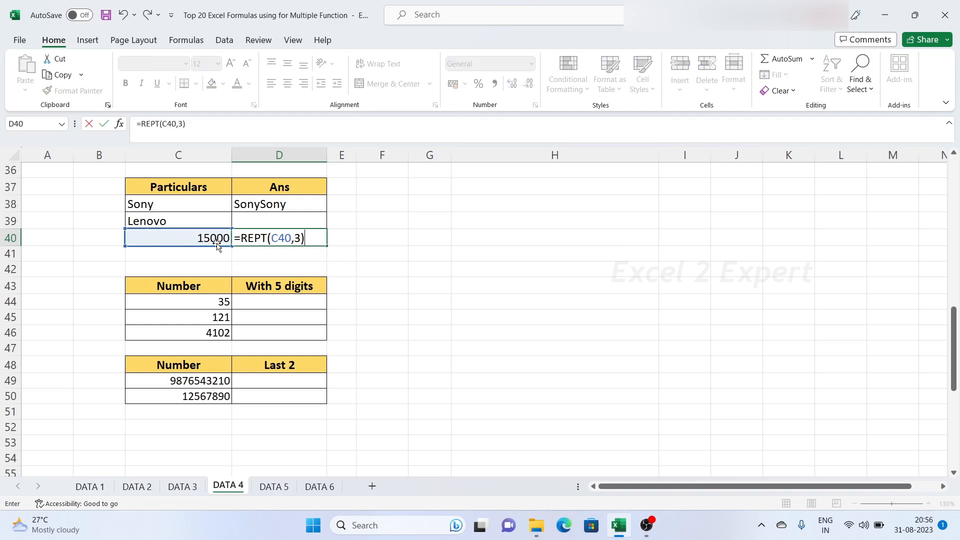
{"action": "key", "text": "Return"}
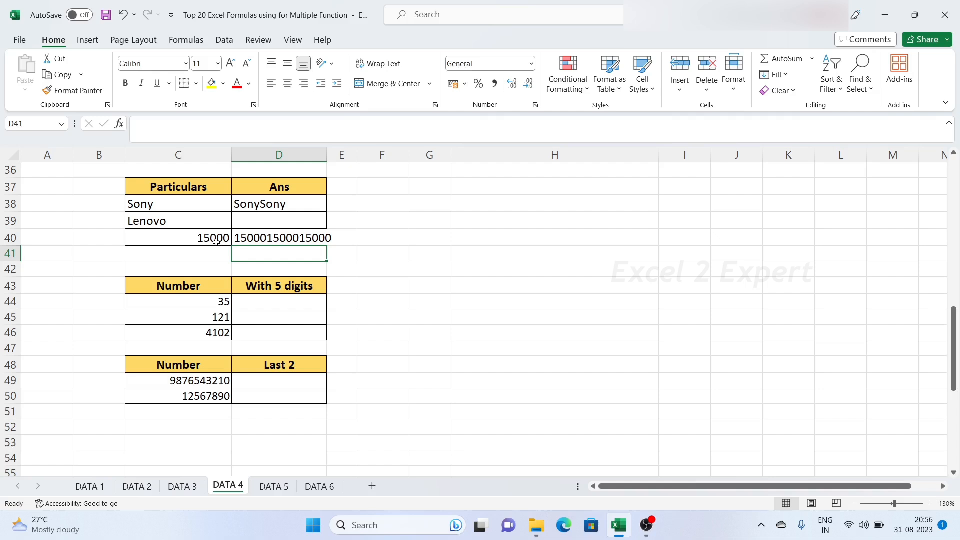
{"action": "left_click", "coordinate": [215, 310]}
{"action": "left_click", "coordinate": [215, 331]}
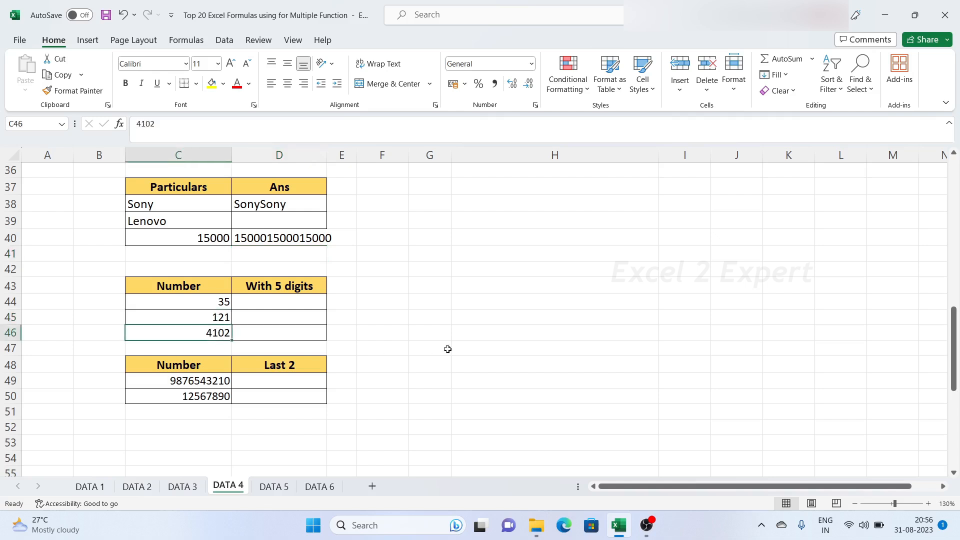
{"action": "left_click", "coordinate": [533, 342]}
{"action": "left_click_drag", "start_coordinate": [309, 289], "coordinate": [305, 336]}
{"action": "left_click", "coordinate": [399, 320]}
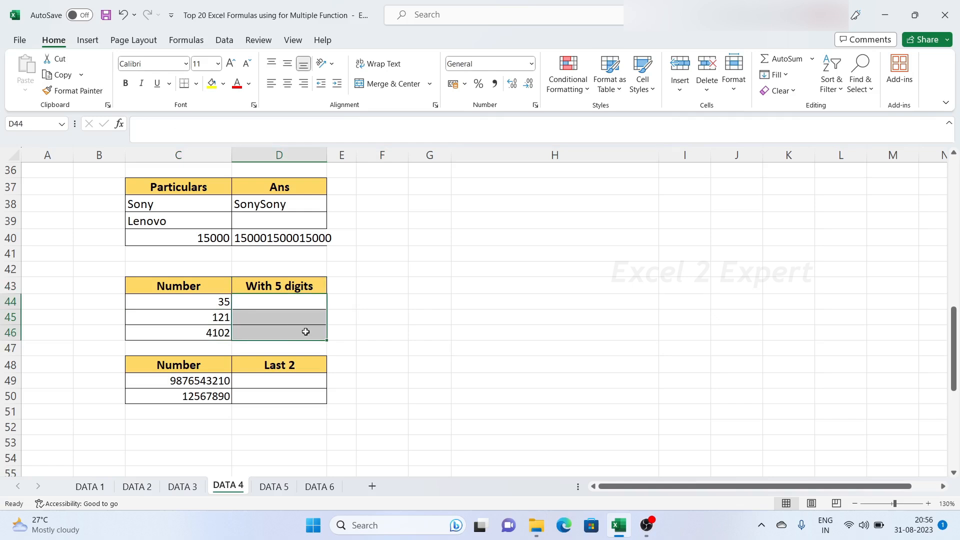
{"action": "left_click", "coordinate": [200, 303]}
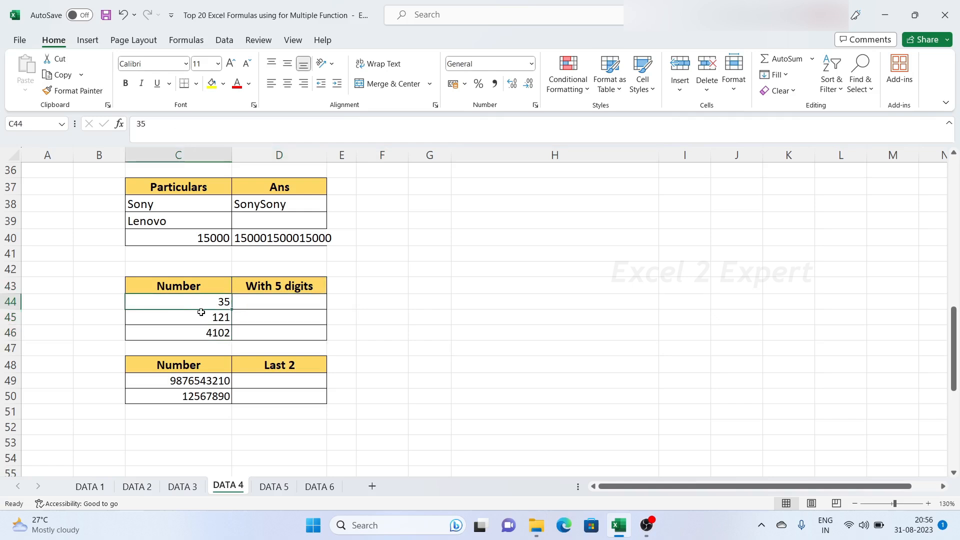
Step: Enter the five-digit versions manually as apostrophe-prefixed text, '00035 in D44 and '00121 in D45
{"action": "left_click", "coordinate": [293, 302]}
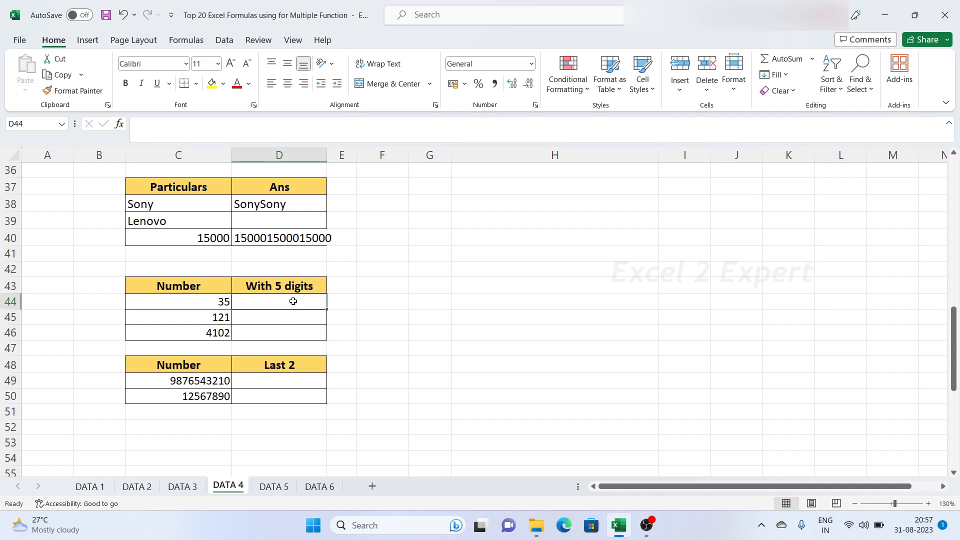
{"action": "type", "text": "'00035"}
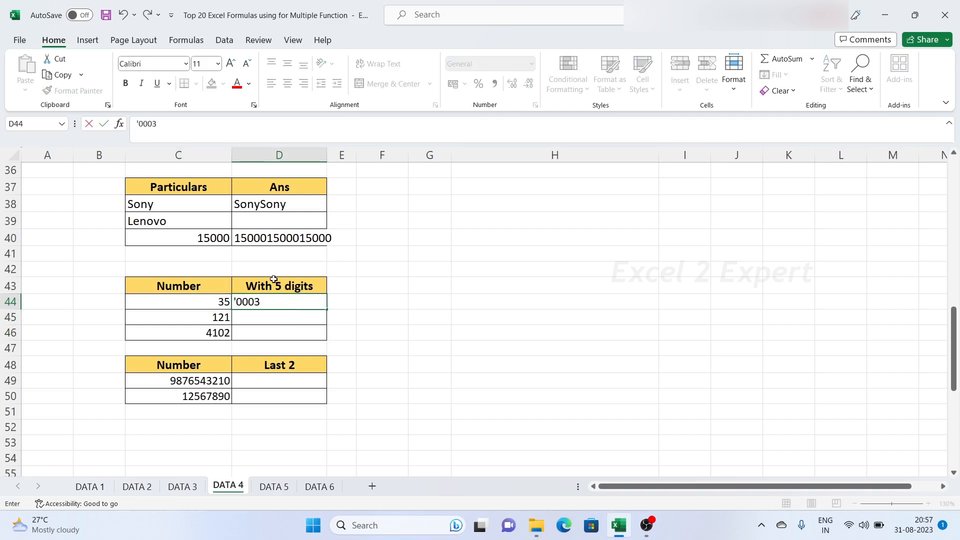
{"action": "key", "text": "Return"}
{"action": "left_click", "coordinate": [225, 322]}
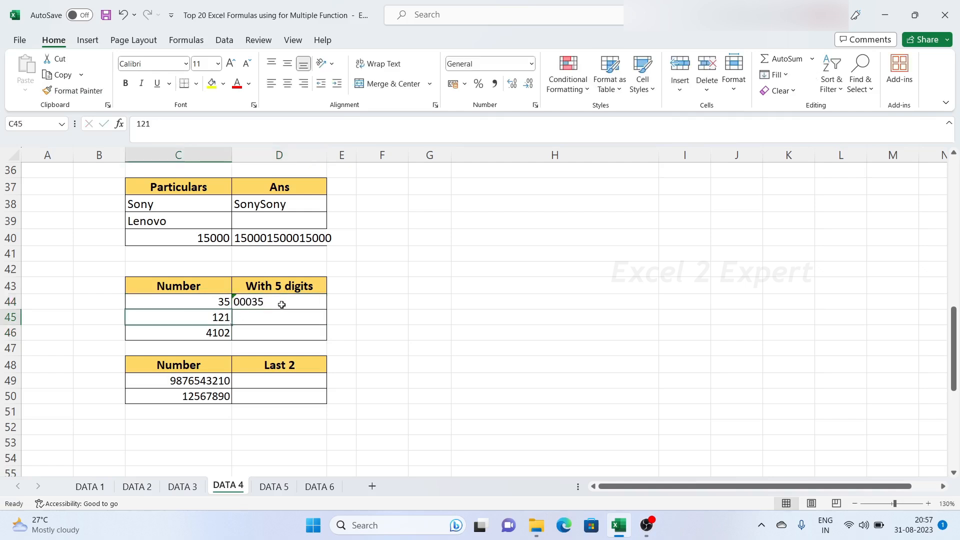
{"action": "left_click", "coordinate": [263, 319]}
{"action": "type", "text": "'00"}
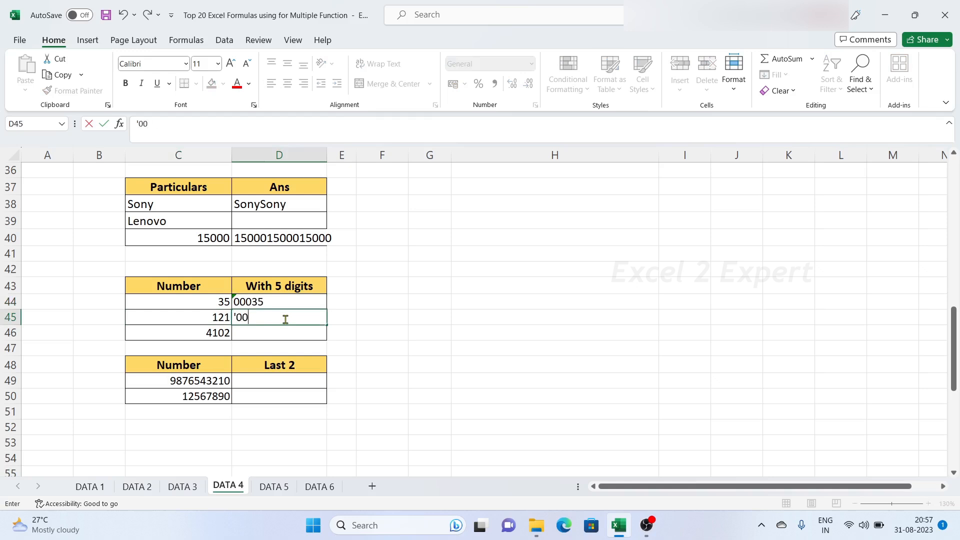
{"action": "type", "text": "121"}
{"action": "key", "text": "Return"}
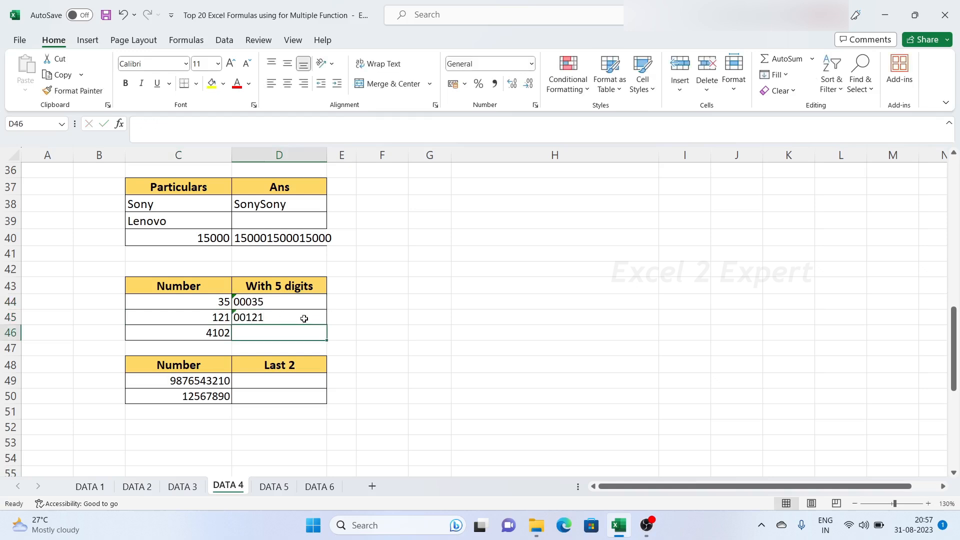
{"action": "left_click", "coordinate": [361, 315]}
{"action": "left_click_drag", "start_coordinate": [286, 305], "coordinate": [285, 318]}
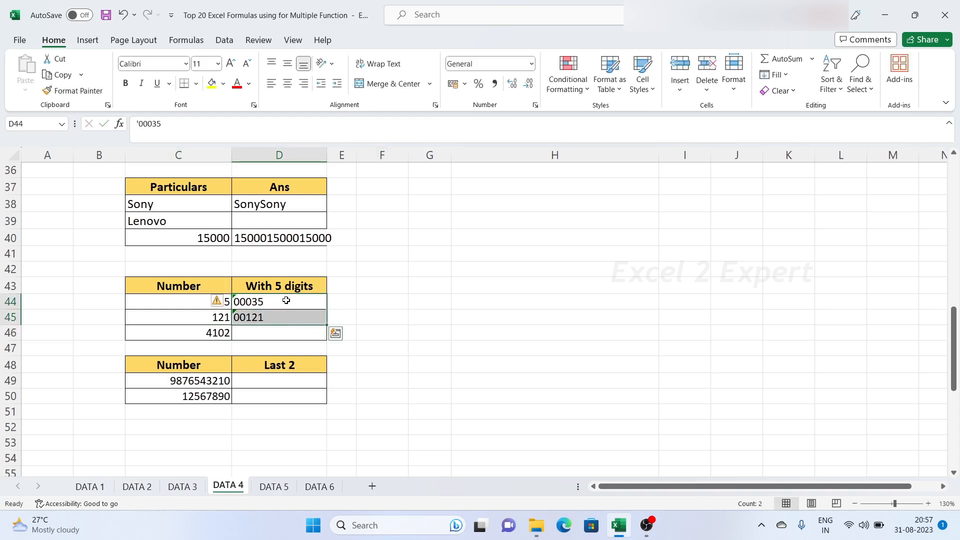
{"action": "left_click", "coordinate": [480, 330]}
{"action": "left_click", "coordinate": [262, 319]}
Step: Clear D44 and enter =REPT(0,3)&C44 to pad the number 35 with three leading zeros
{"action": "left_click", "coordinate": [265, 297]}
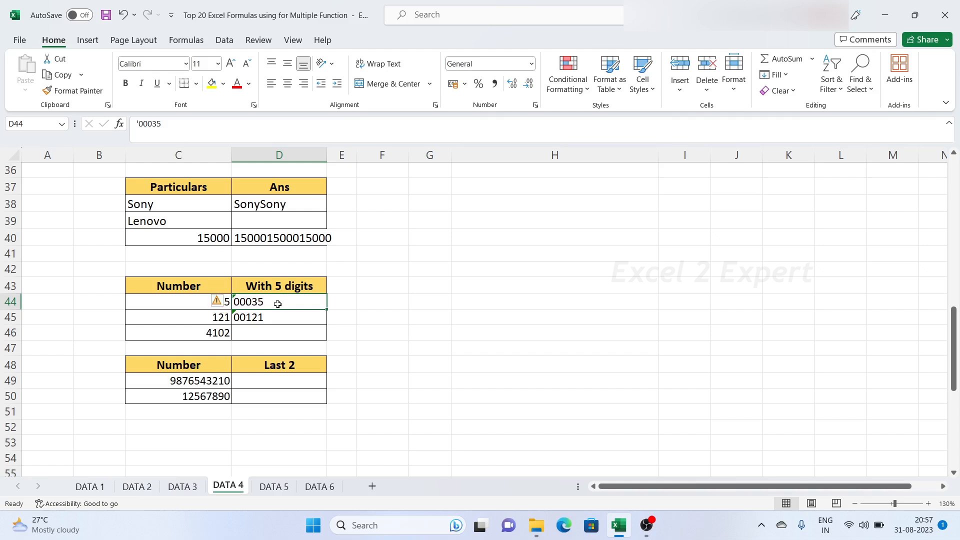
{"action": "key", "text": "Delete"}
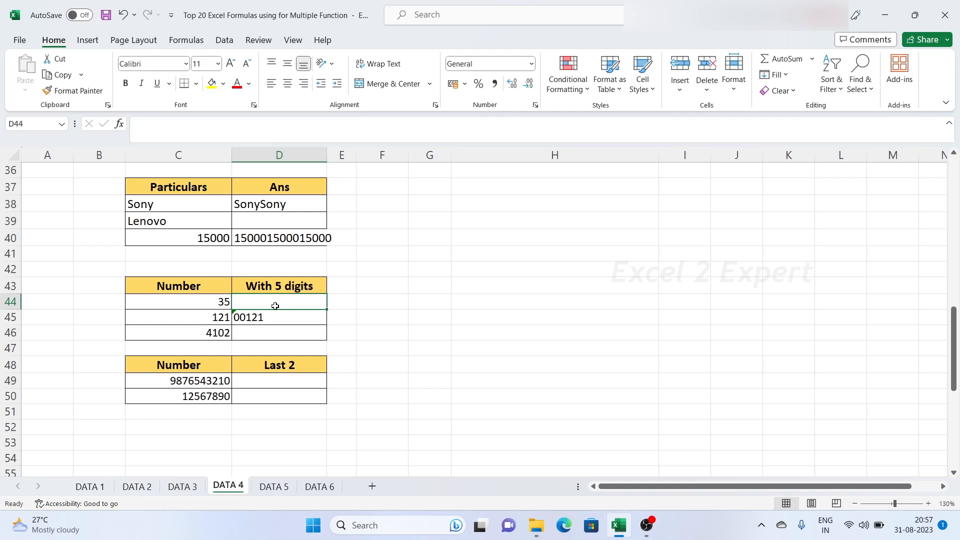
{"action": "type", "text": "=rept"}
{"action": "key", "text": "Tab"}
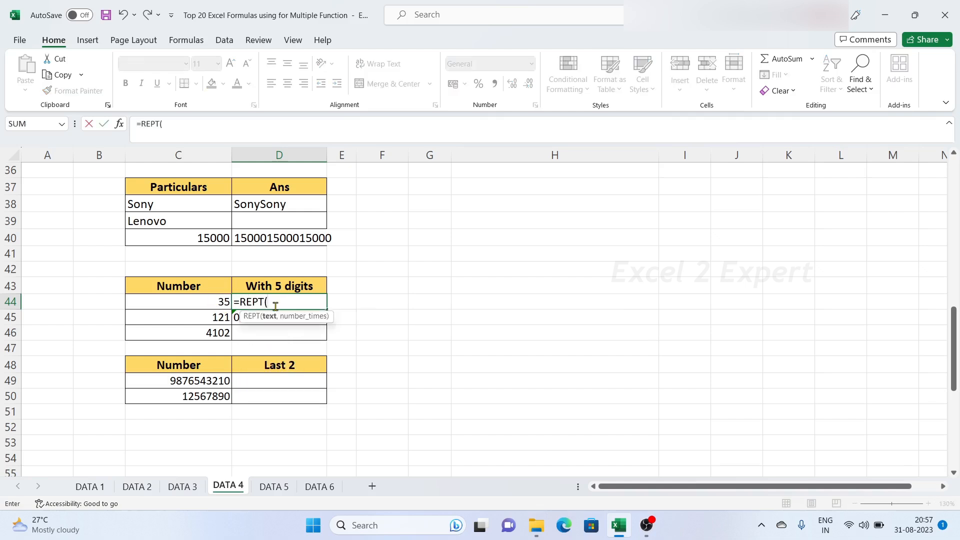
{"action": "type", "text": "0,3"}
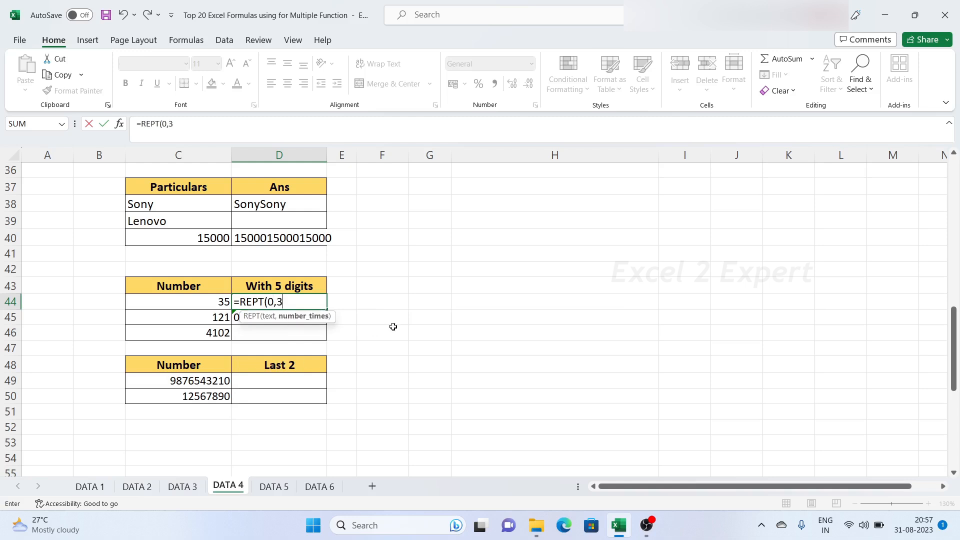
{"action": "type", "text": ")"}
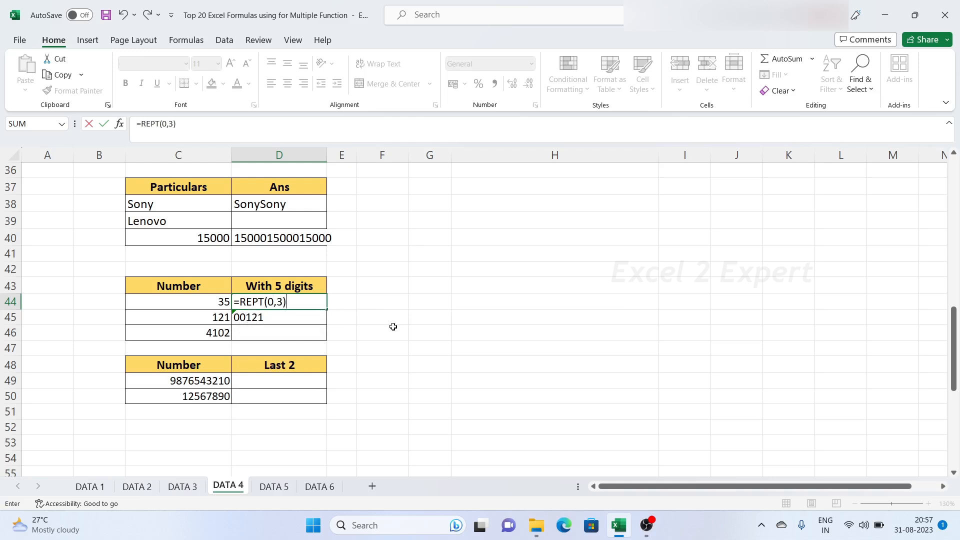
{"action": "type", "text": "&"}
{"action": "left_click", "coordinate": [226, 302]}
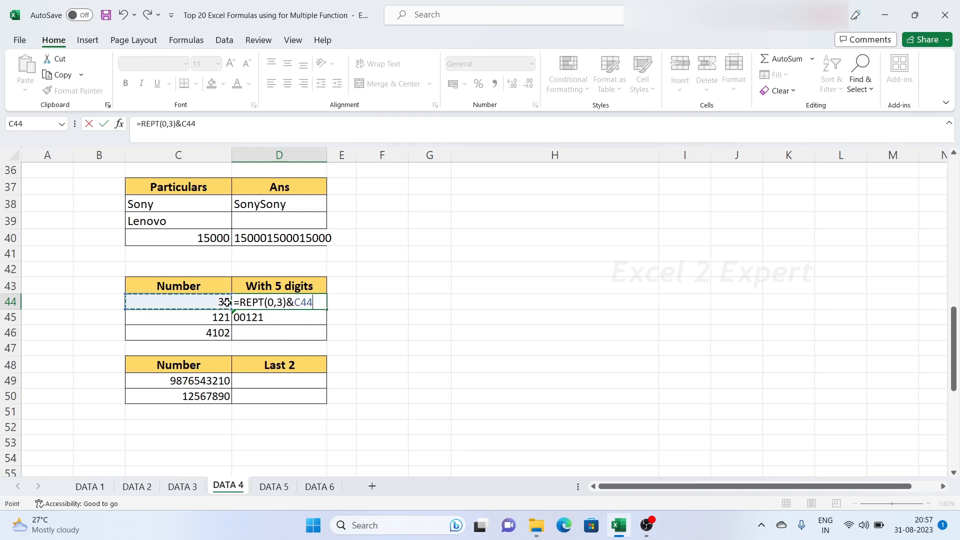
{"action": "key", "text": "Return"}
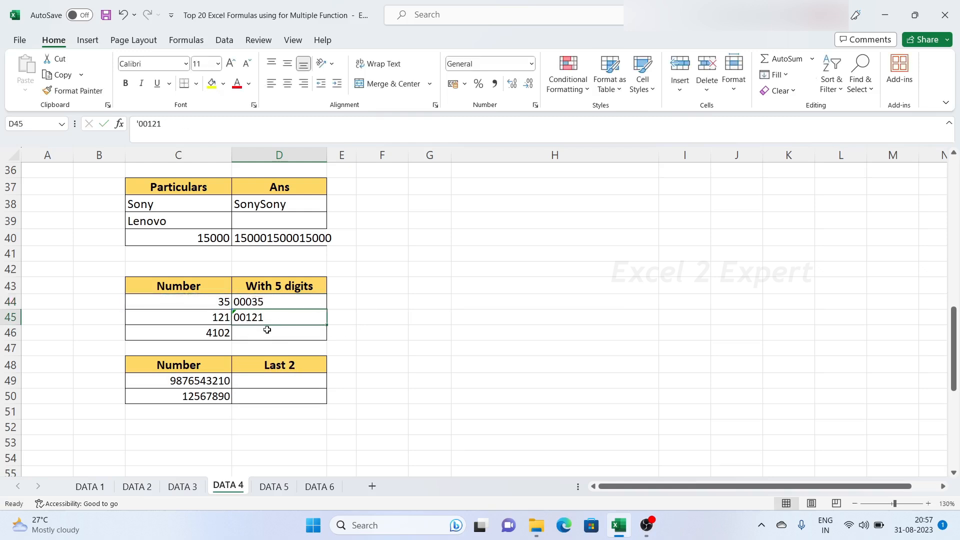
Step: In D45, enter =REPT(0,2)&C45 to pad the number 121 with two leading zeros
{"action": "type", "text": "=rept"}
{"action": "key", "text": "Tab"}
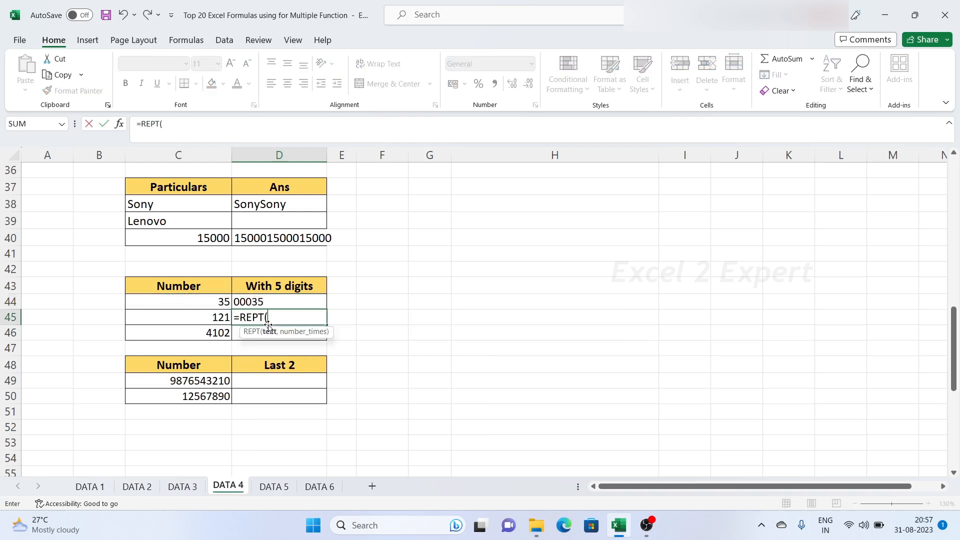
{"action": "type", "text": "0,"}
{"action": "type", "text": "2"}
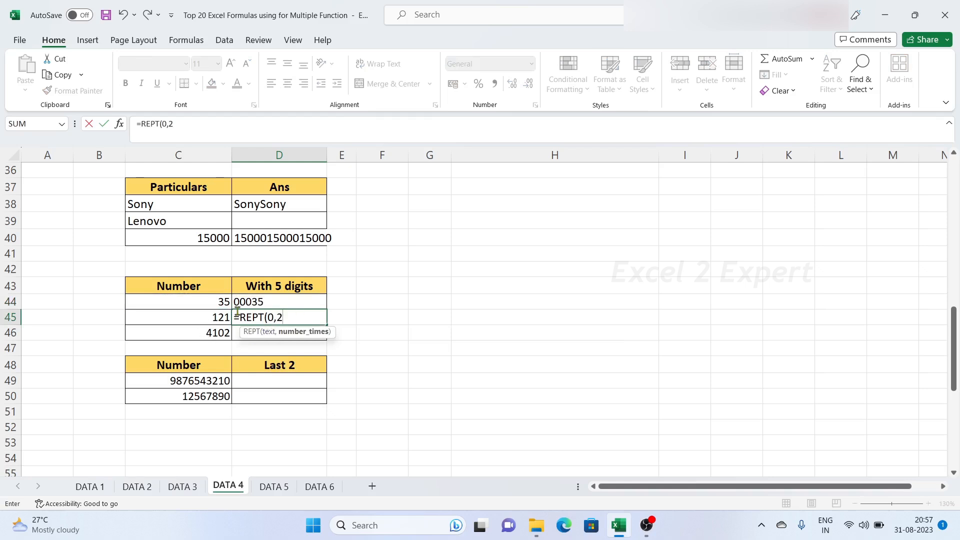
{"action": "type", "text": ")"}
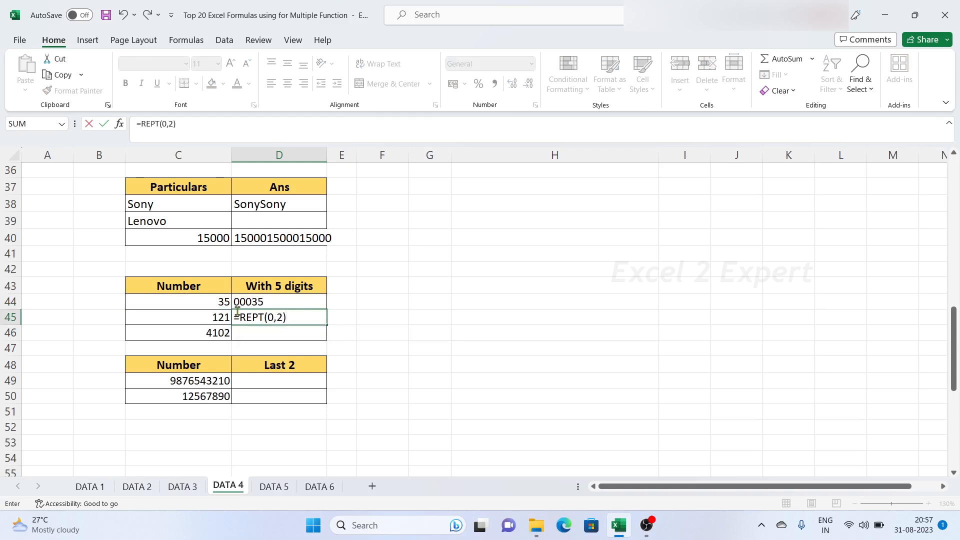
{"action": "type", "text": "&"}
{"action": "left_click", "coordinate": [218, 313]}
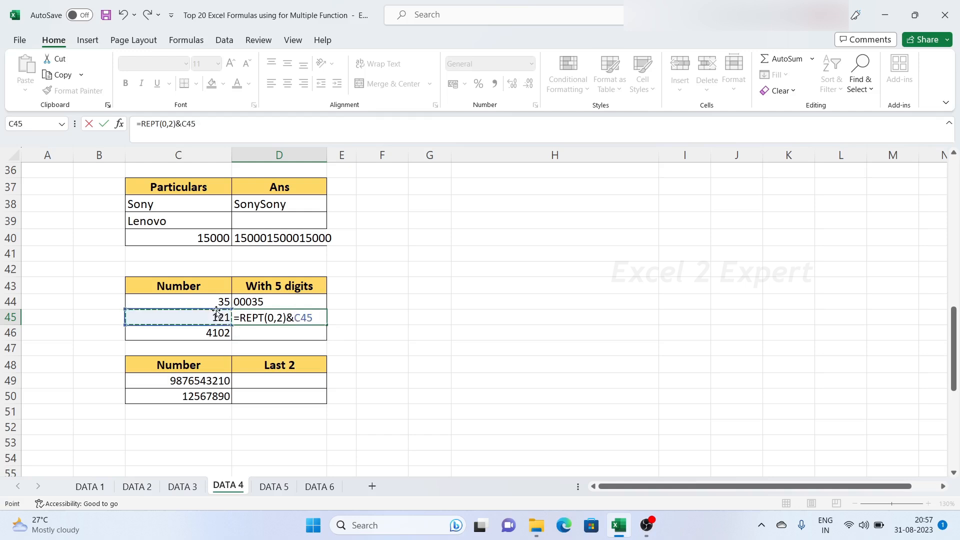
{"action": "key", "text": "Return"}
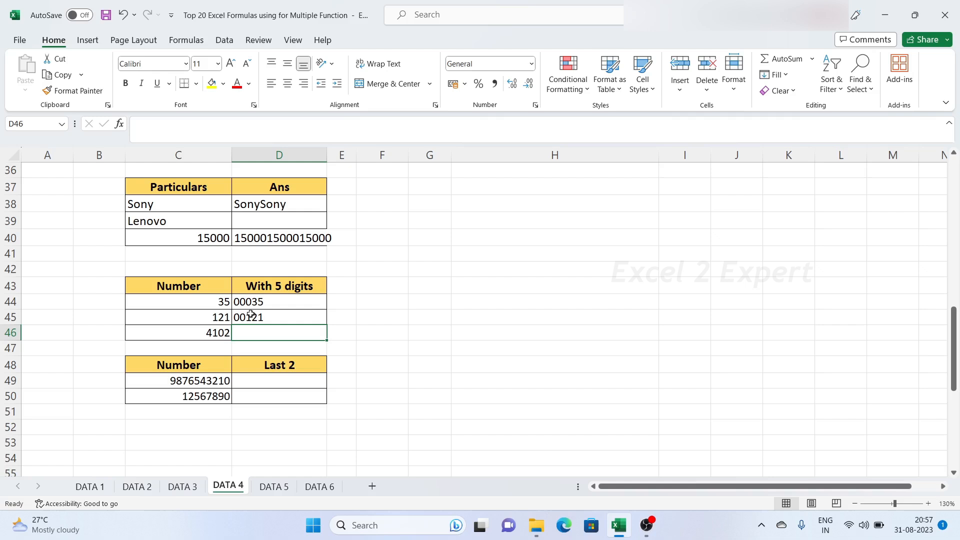
Step: Change the repeat count in D44's formula to 5-2, giving =REPT(0,5-2)&C44
{"action": "left_click", "coordinate": [264, 303]}
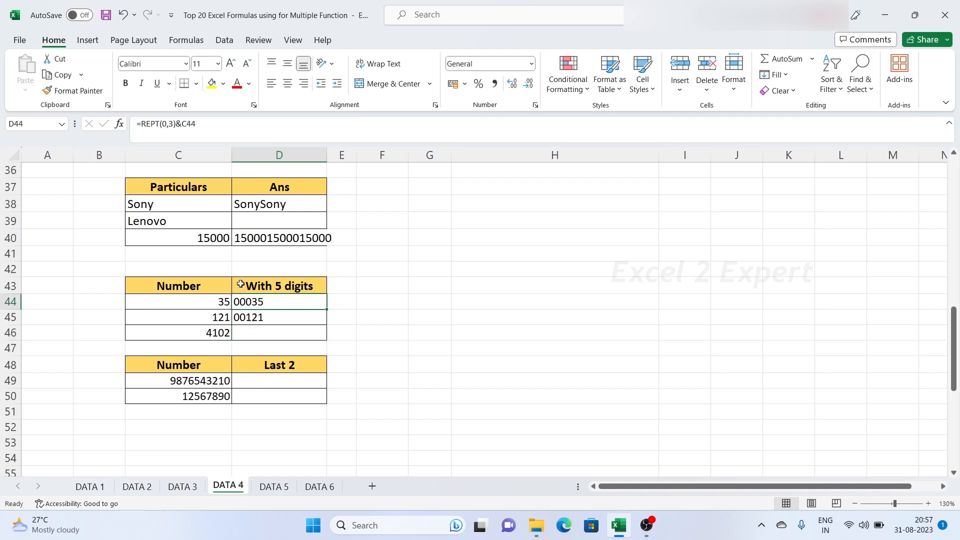
{"action": "left_click", "coordinate": [173, 123]}
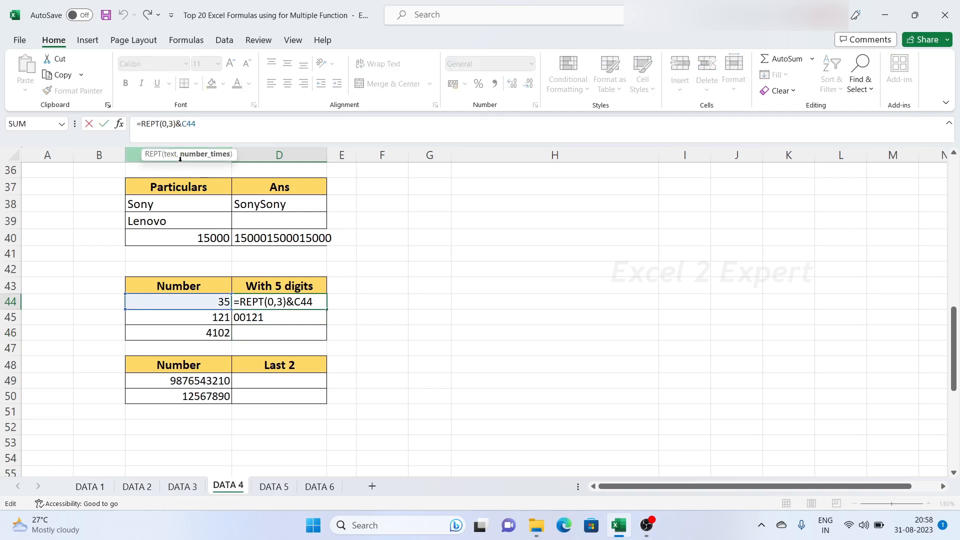
{"action": "key", "text": "BackSpace"}
{"action": "type", "text": "5-"}
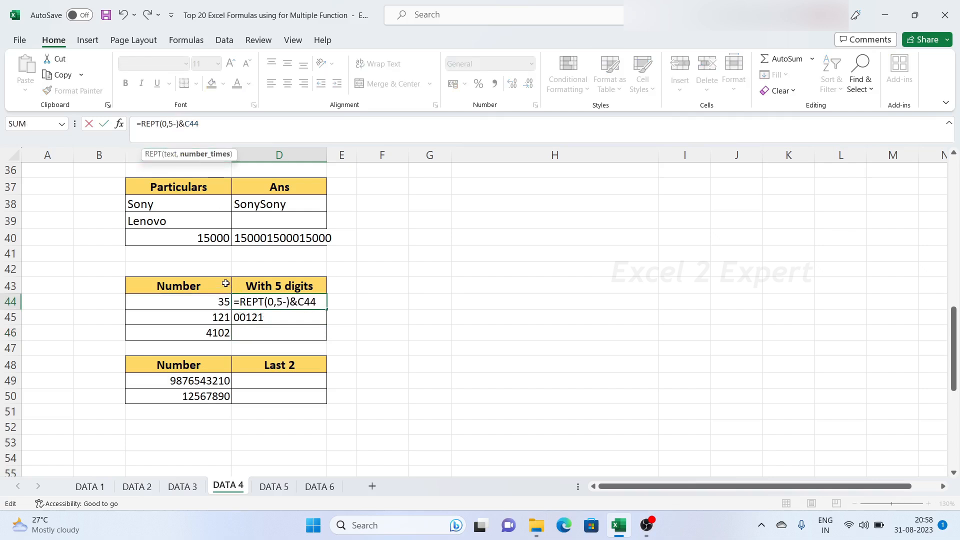
{"action": "type", "text": "2"}
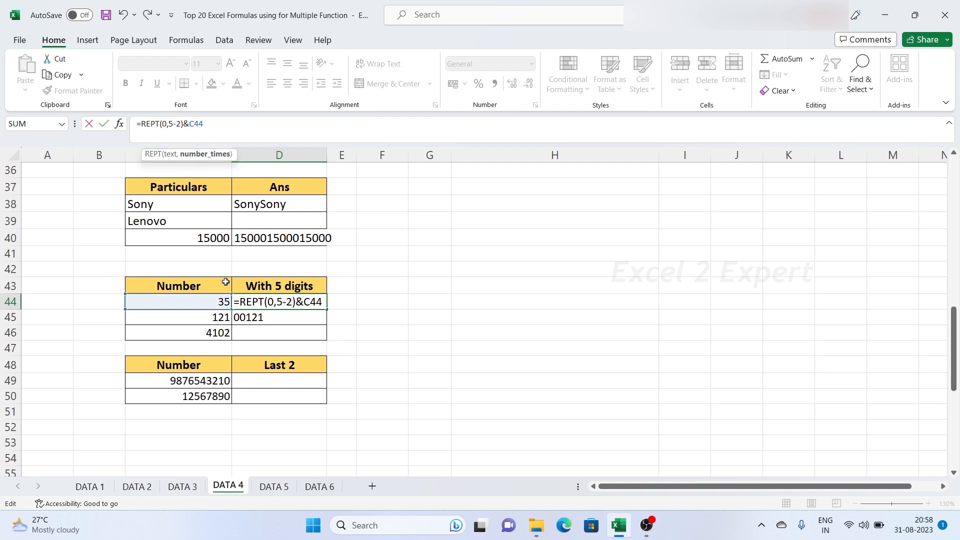
{"action": "key", "text": "Return"}
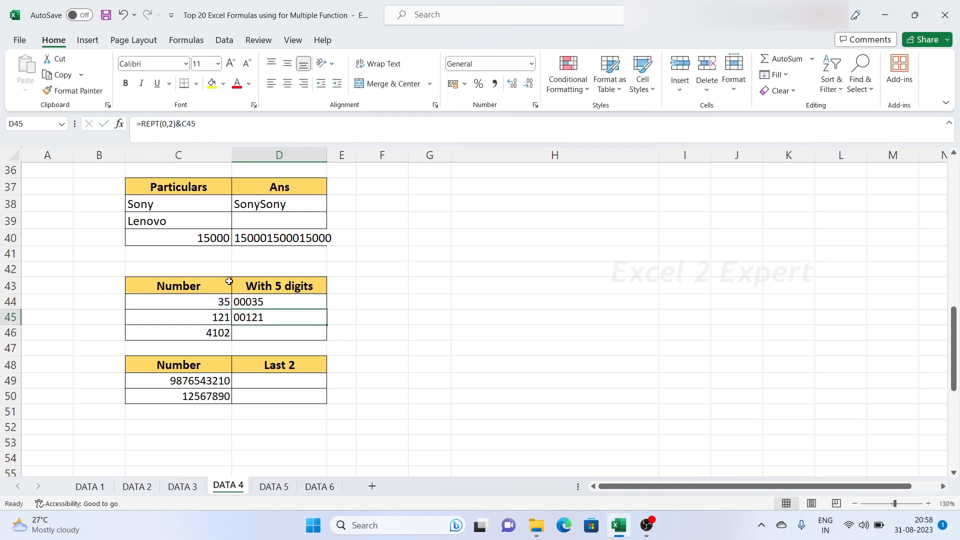
Step: Change the repeat count in D45's formula to 5-3, giving =REPT(0,5-3)&C45
{"action": "left_click", "coordinate": [288, 301]}
{"action": "left_click", "coordinate": [265, 318]}
{"action": "left_click", "coordinate": [173, 124]}
{"action": "key", "text": "BackSpace"}
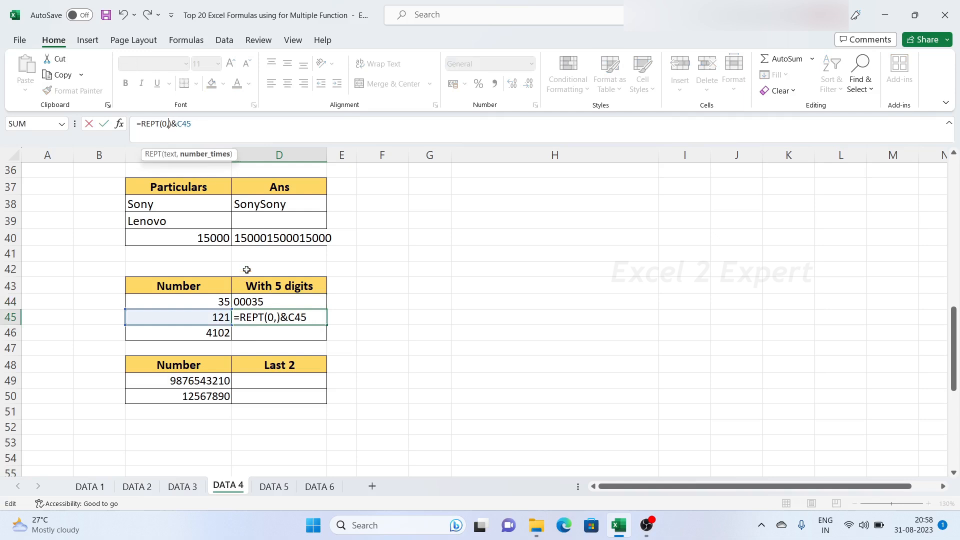
{"action": "type", "text": "5-"}
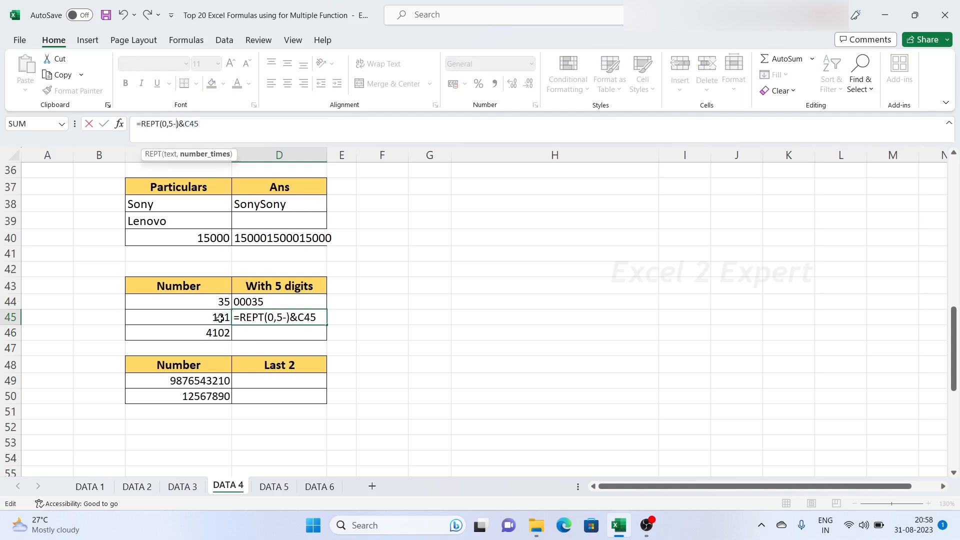
{"action": "type", "text": "3"}
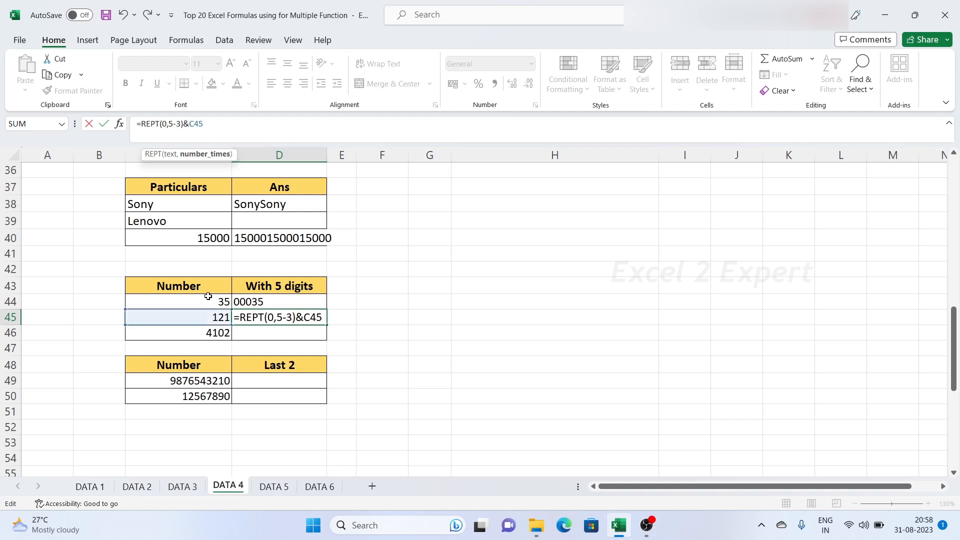
{"action": "key", "text": "Return"}
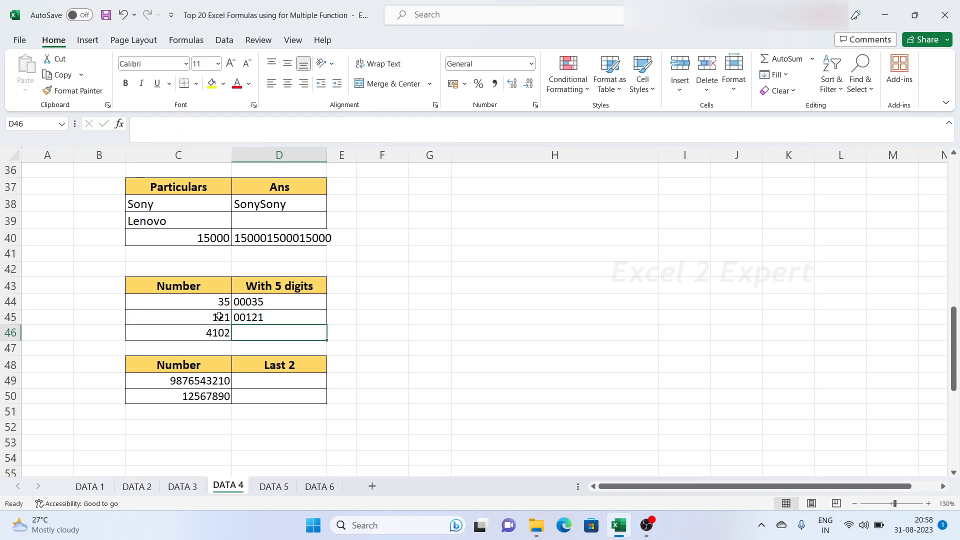
{"action": "left_click", "coordinate": [249, 316]}
{"action": "left_click", "coordinate": [365, 354]}
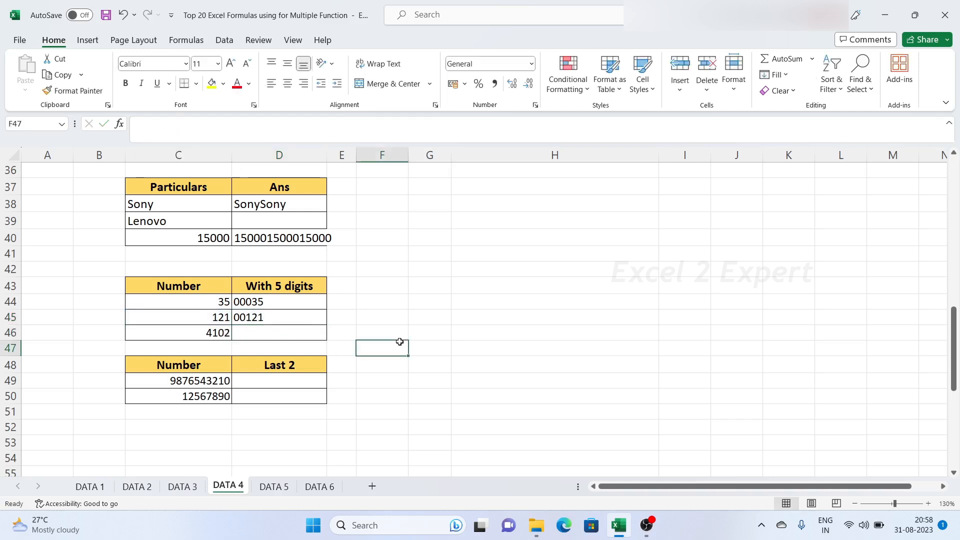
Step: Replace the fixed digit count in D44's formula with LEN(C44), giving =REPT(0,5-LEN(C44))&C44
{"action": "left_click", "coordinate": [268, 303]}
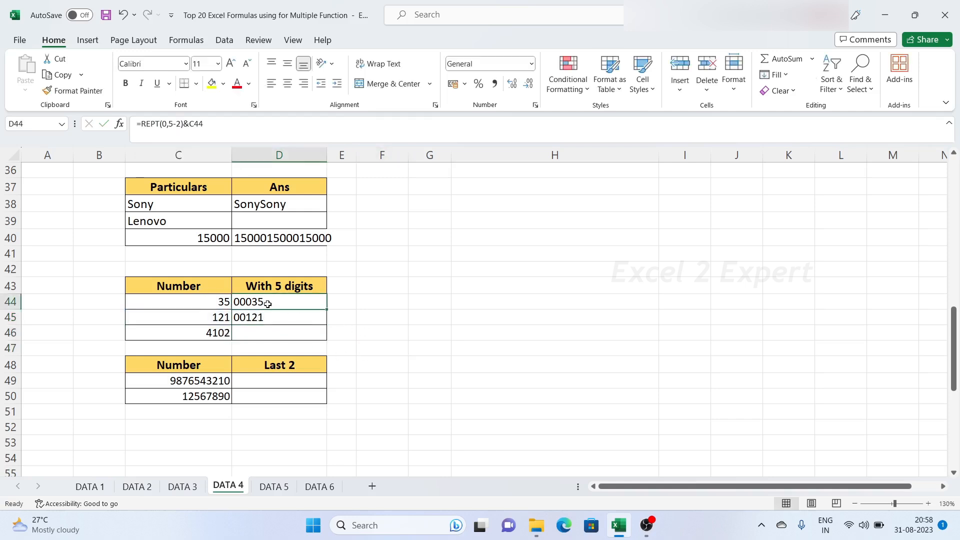
{"action": "double_click", "coordinate": [166, 124]}
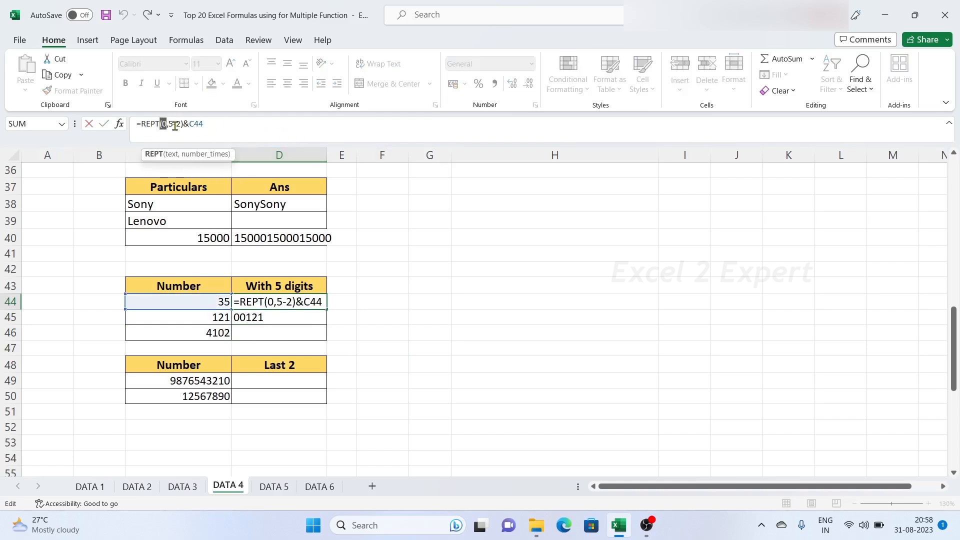
{"action": "left_click", "coordinate": [175, 126]}
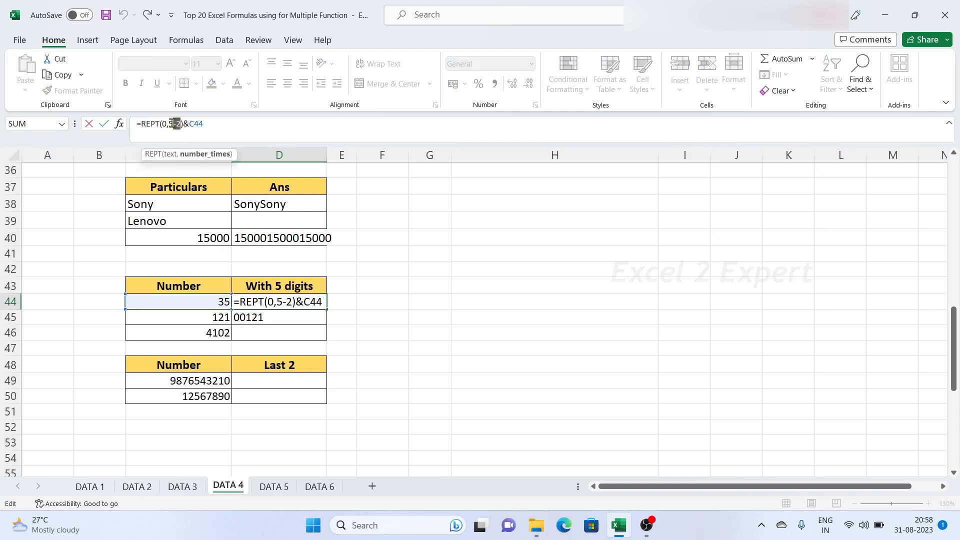
{"action": "left_click", "coordinate": [172, 125]}
{"action": "left_click", "coordinate": [181, 124]}
{"action": "type", "text": "len"}
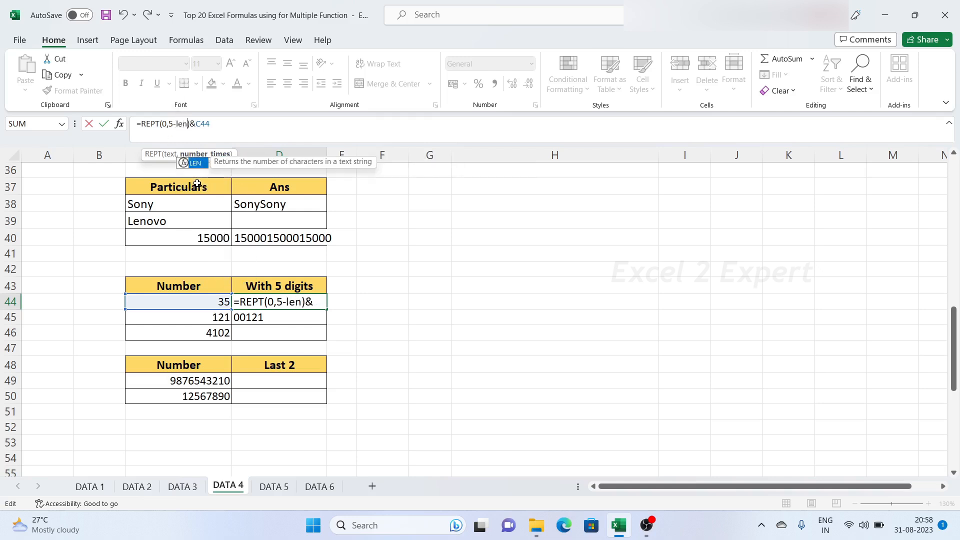
{"action": "key", "text": "Tab"}
{"action": "left_click", "coordinate": [199, 302]}
{"action": "type", "text": ")"}
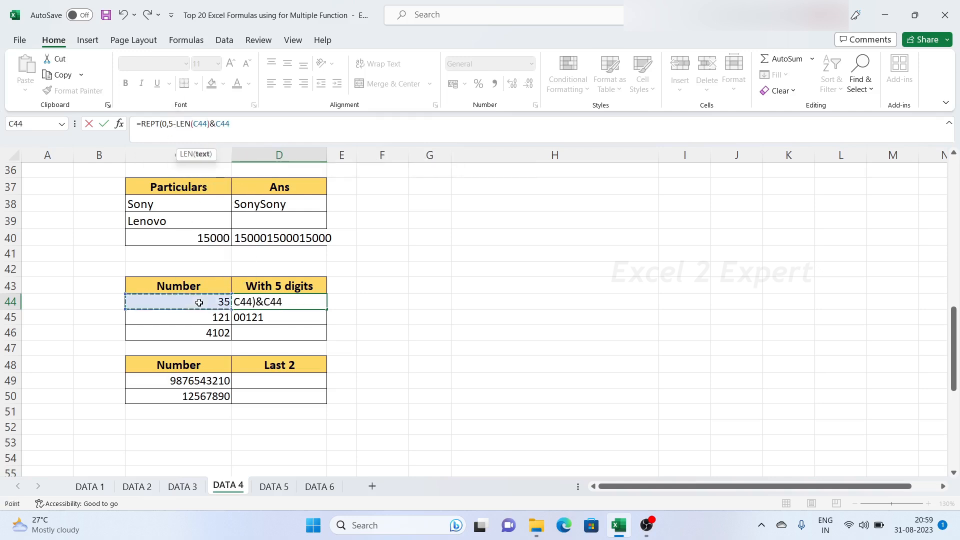
{"action": "key", "text": "Return"}
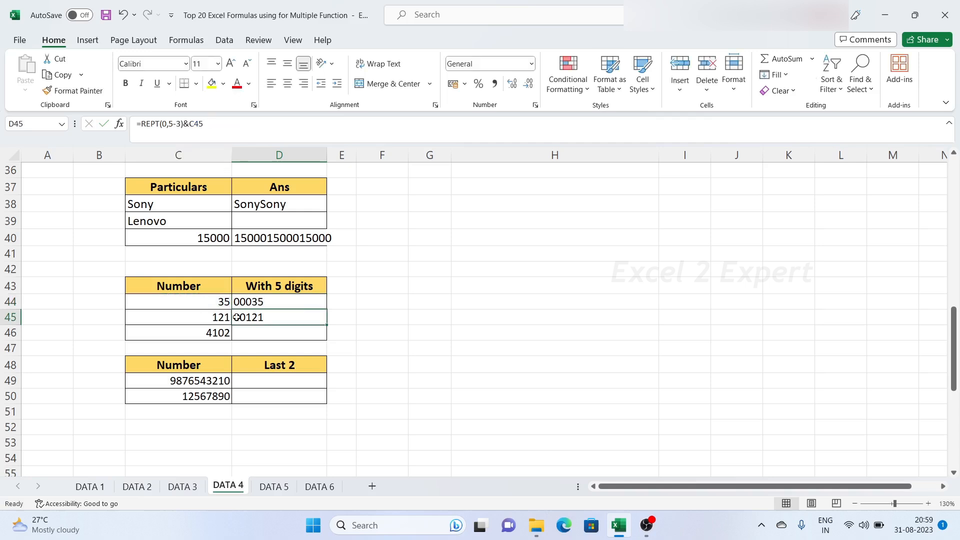
{"action": "left_click", "coordinate": [285, 295]}
{"action": "left_click", "coordinate": [286, 304]}
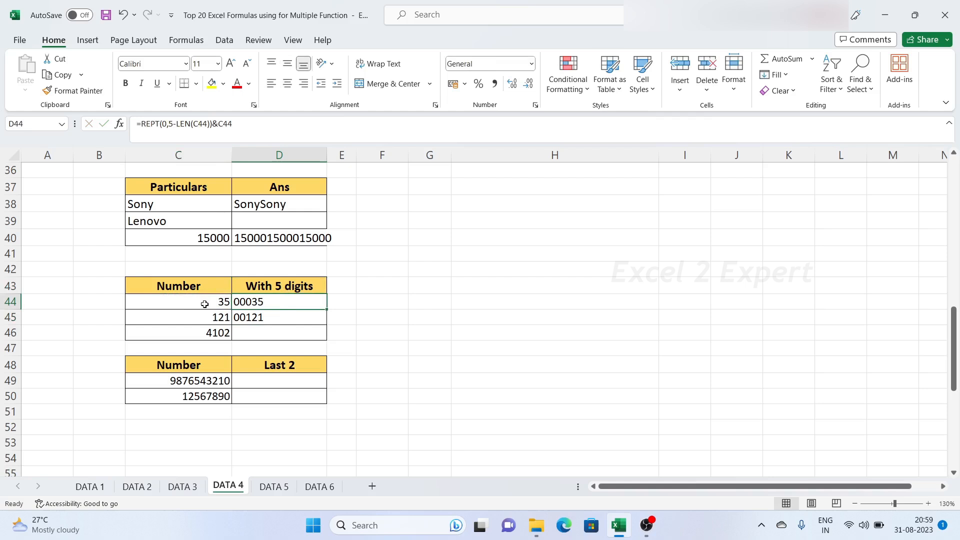
Step: In the empty cell H45, enter =LEN(C44) to count the digits of the number 35
{"action": "left_click", "coordinate": [520, 311]}
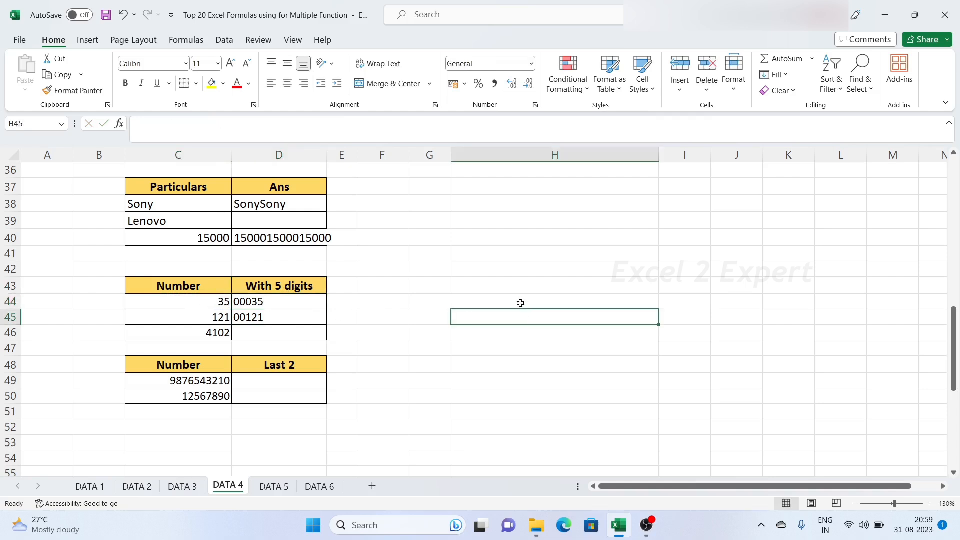
{"action": "type", "text": "=lwn"}
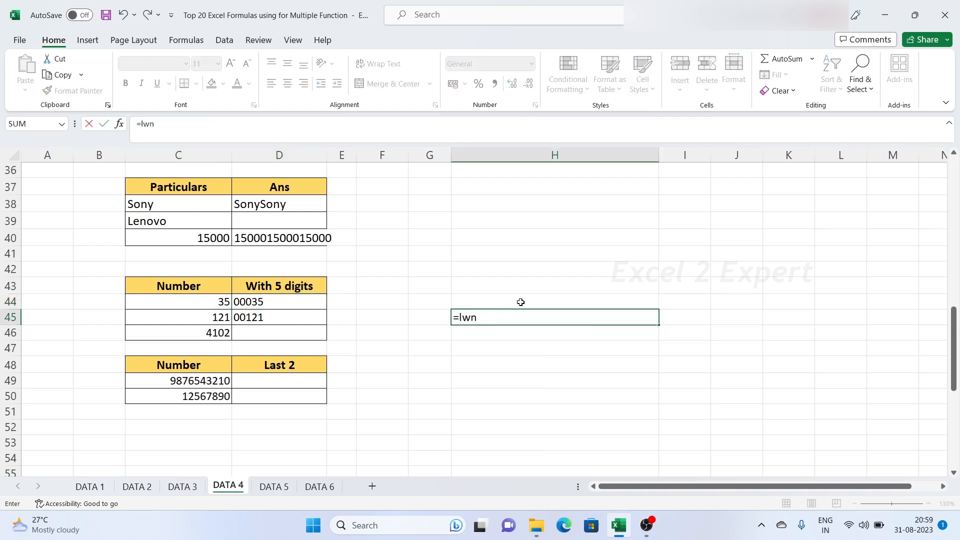
{"action": "key", "text": "BackSpace"}
{"action": "key", "text": "BackSpace"}
{"action": "type", "text": "en"}
{"action": "key", "text": "Tab"}
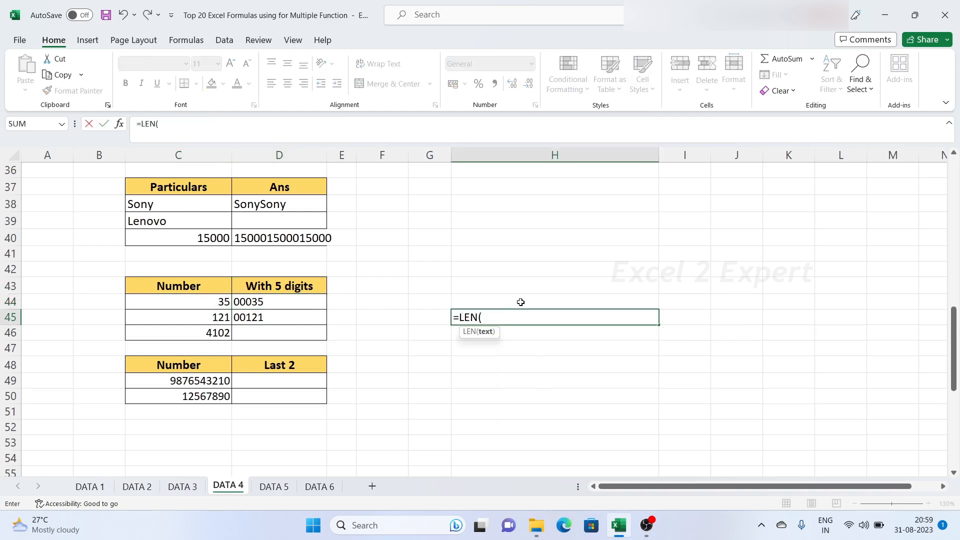
{"action": "left_click", "coordinate": [185, 302]}
{"action": "type", "text": ")"}
{"action": "key", "text": "Return"}
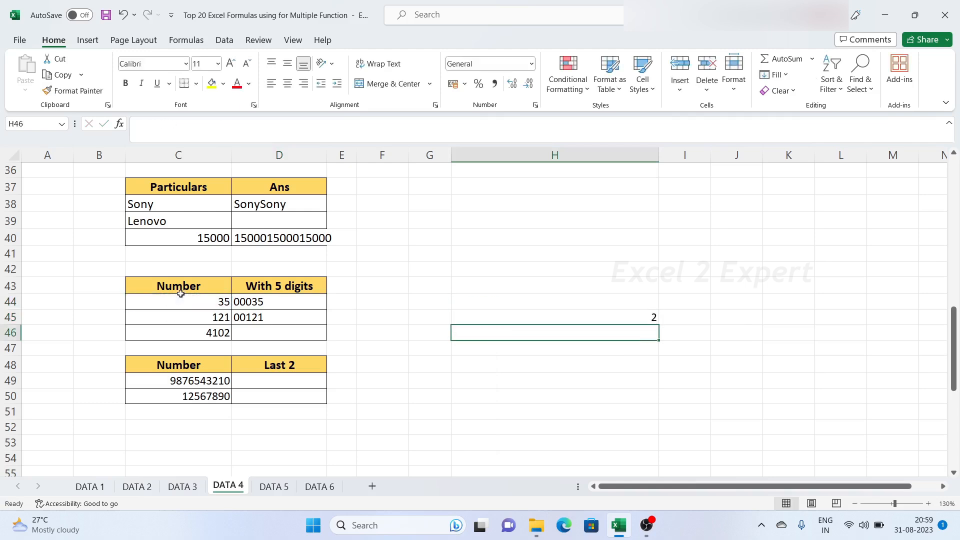
{"action": "left_click", "coordinate": [527, 319]}
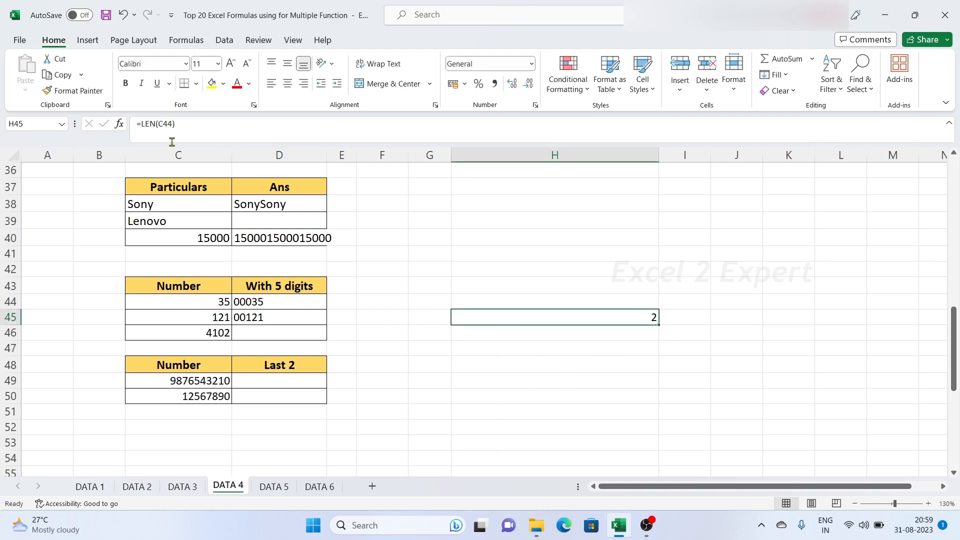
Step: Fill the LEN-based padding formula from D44 down through D45 and D46
{"action": "left_click", "coordinate": [254, 304]}
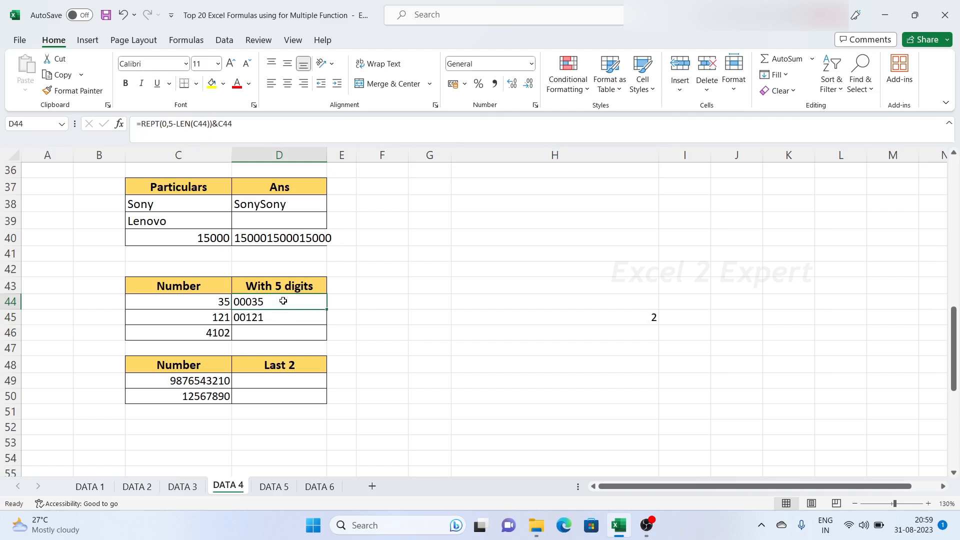
{"action": "left_click", "coordinate": [433, 353]}
{"action": "left_click", "coordinate": [283, 318]}
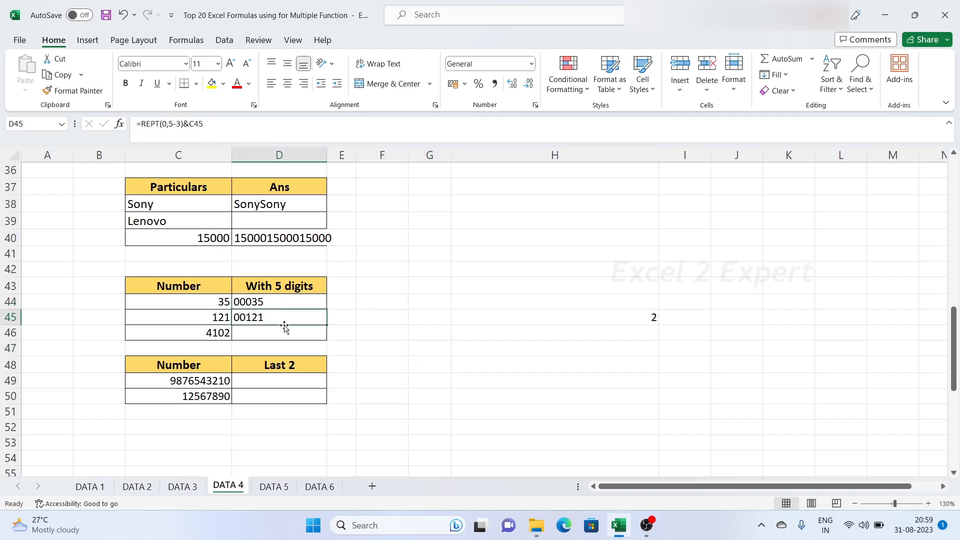
{"action": "left_click", "coordinate": [274, 333]}
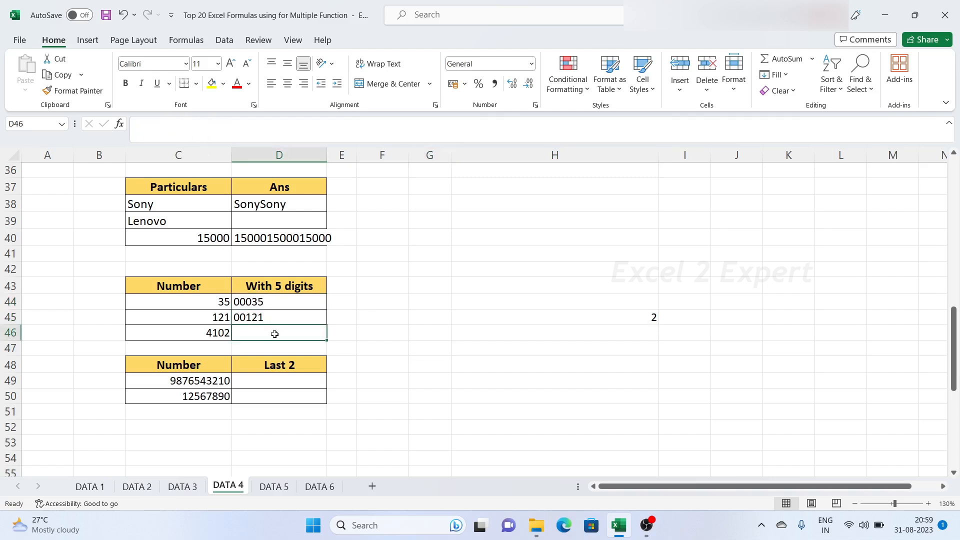
{"action": "key", "text": "ctrl+d"}
{"action": "left_click", "coordinate": [421, 320]}
{"action": "left_click_drag", "start_coordinate": [270, 316], "coordinate": [272, 333]}
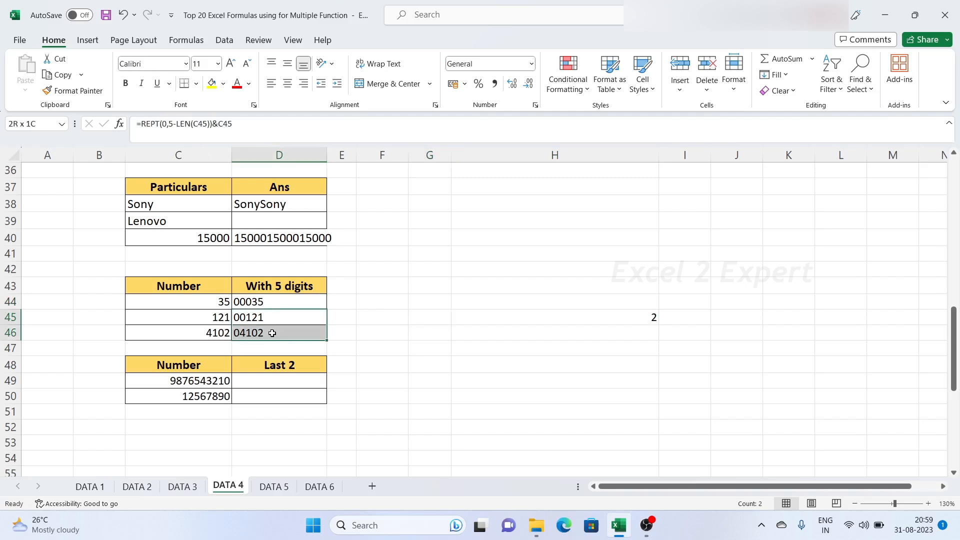
Step: Examine the LEN(C46) part of the padding formula in D46 without changing it
{"action": "left_click", "coordinate": [275, 336]}
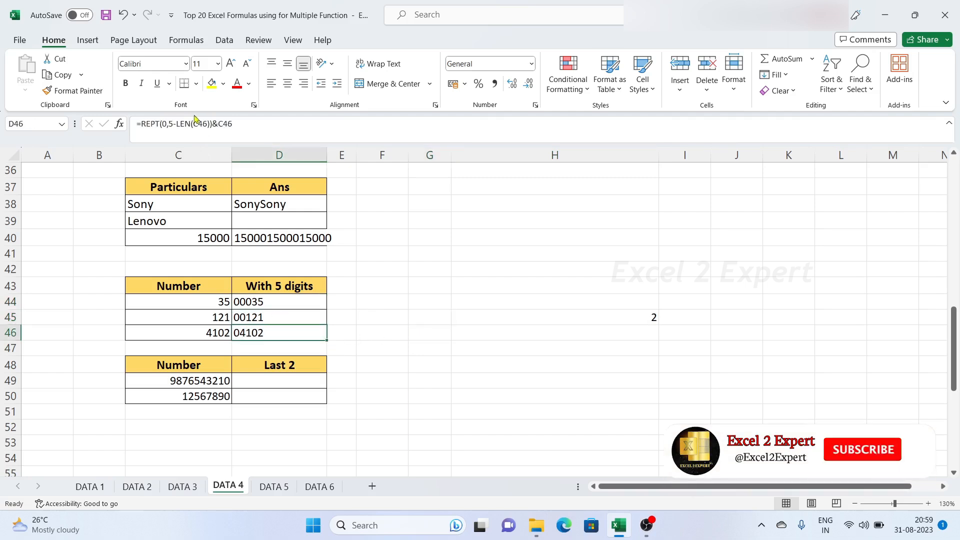
{"action": "double_click", "coordinate": [170, 124]}
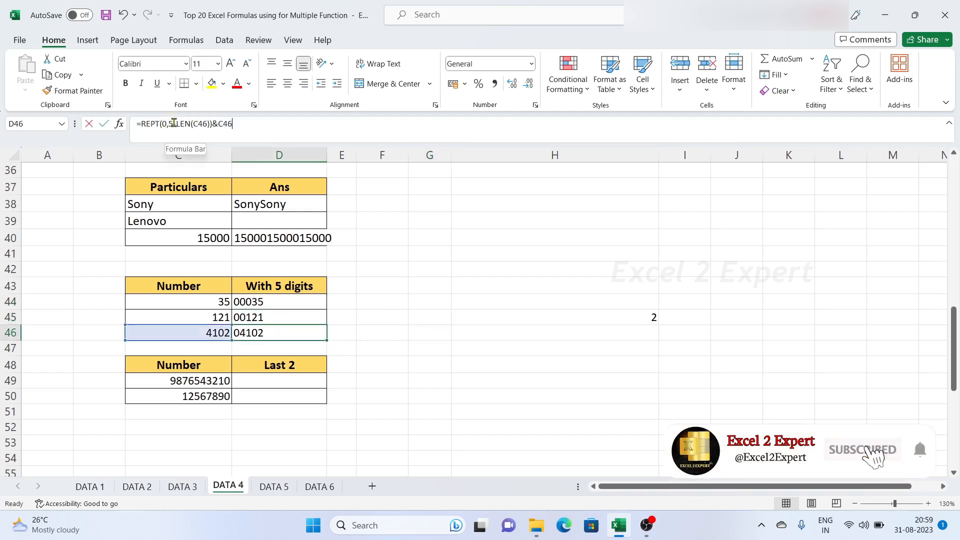
{"action": "left_click", "coordinate": [211, 123]}
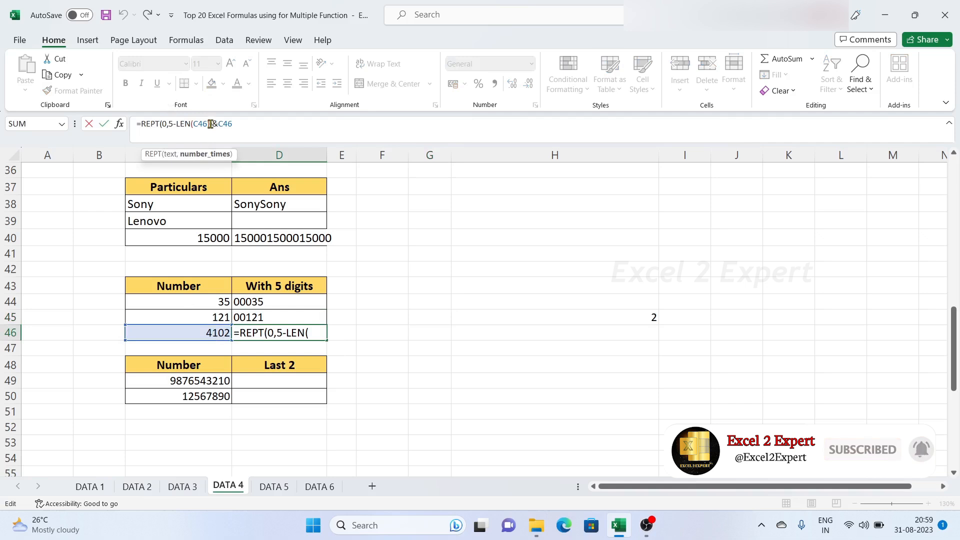
{"action": "left_click_drag", "start_coordinate": [211, 123], "coordinate": [178, 123]}
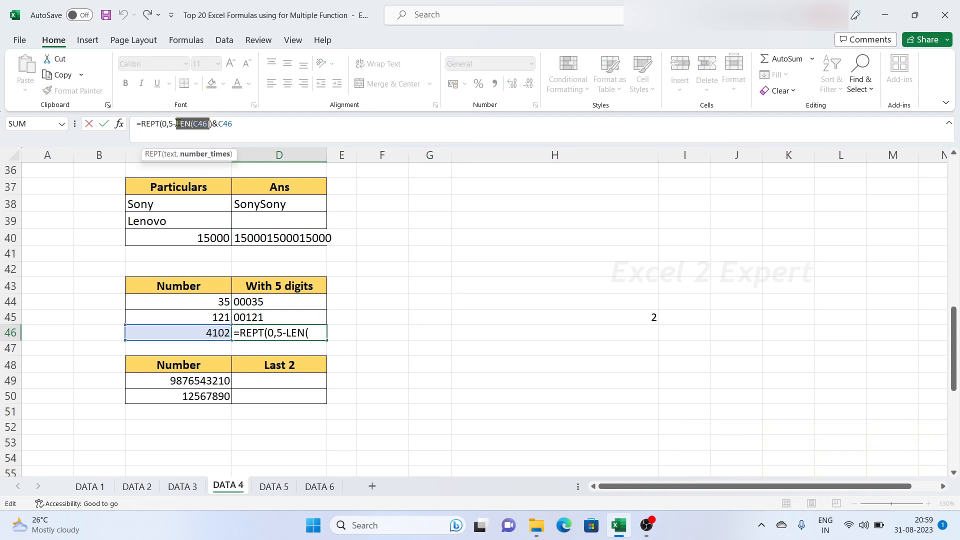
{"action": "left_click", "coordinate": [451, 334]}
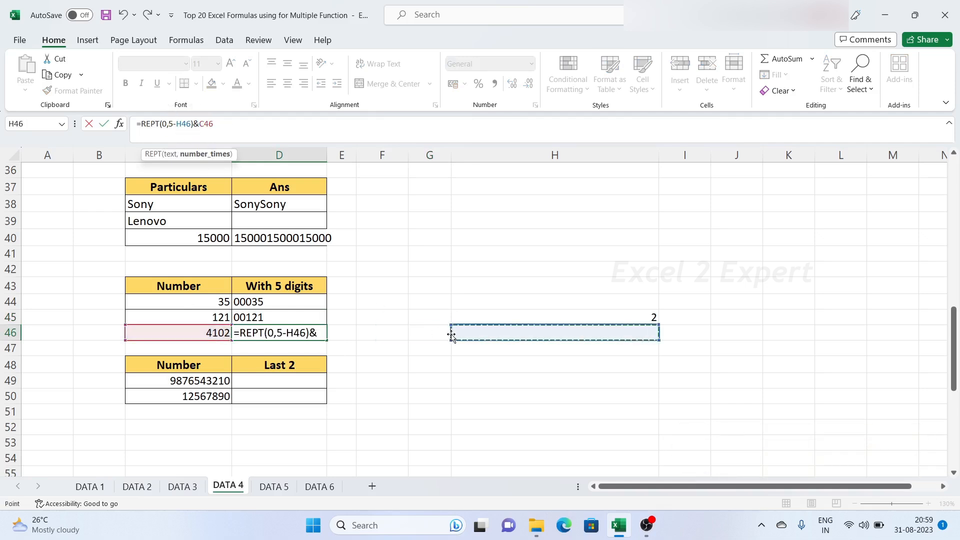
{"action": "key", "text": "Escape"}
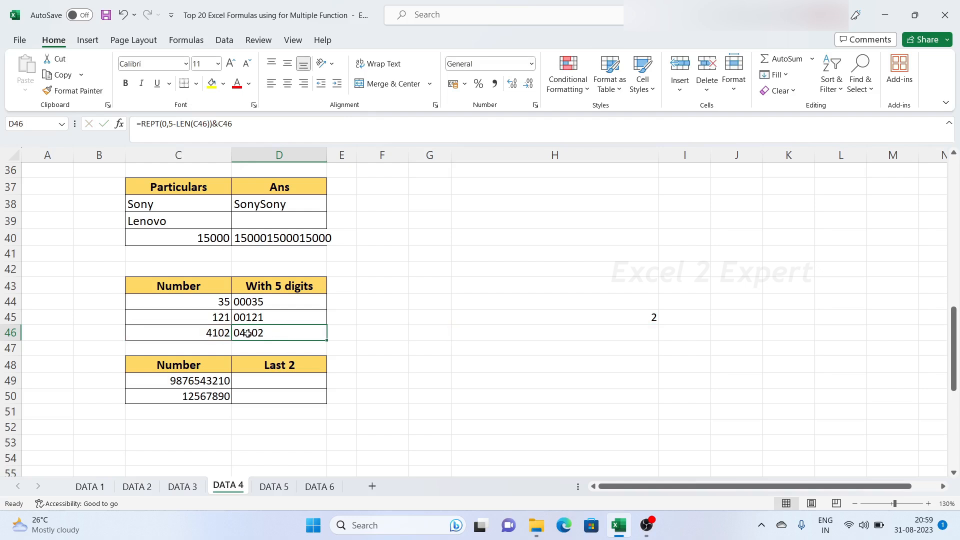
{"action": "left_click", "coordinate": [452, 364]}
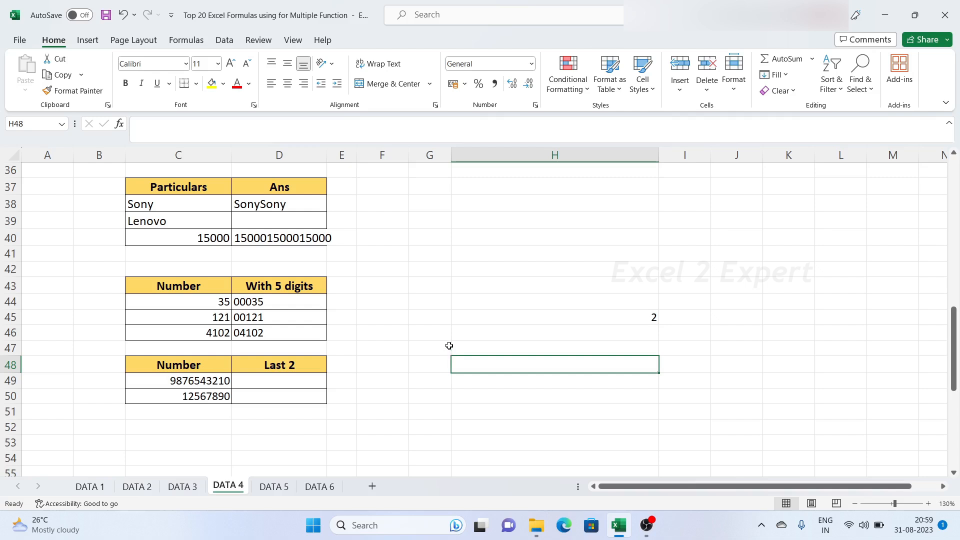
Step: Inspect the first number in the Last 2 table, in C49, and its empty answer cell D49
{"action": "left_click", "coordinate": [209, 386]}
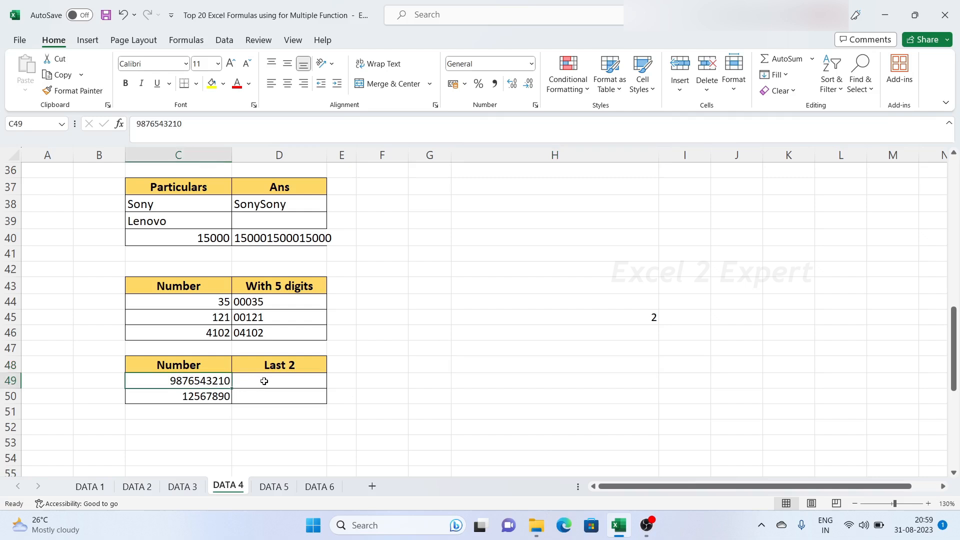
{"action": "left_click", "coordinate": [264, 381]}
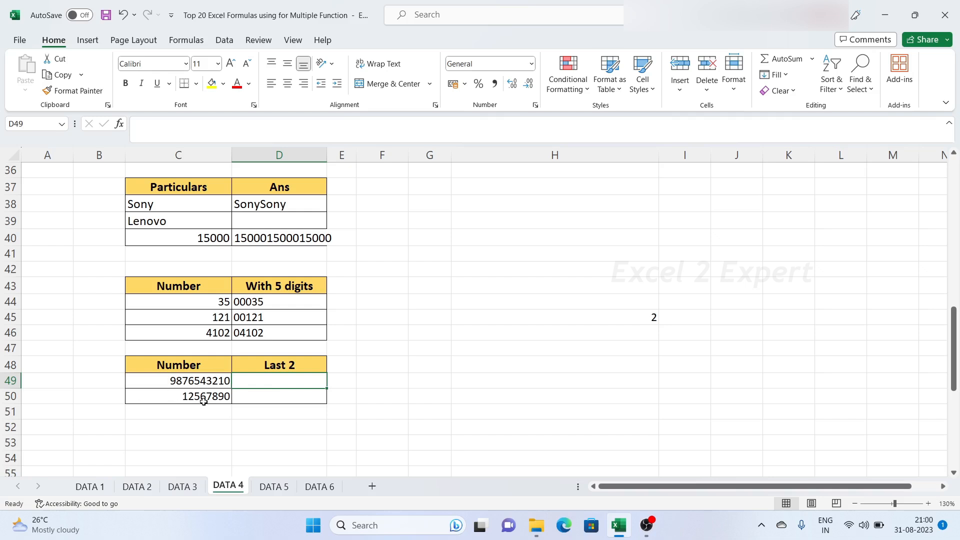
{"action": "left_click", "coordinate": [177, 383]}
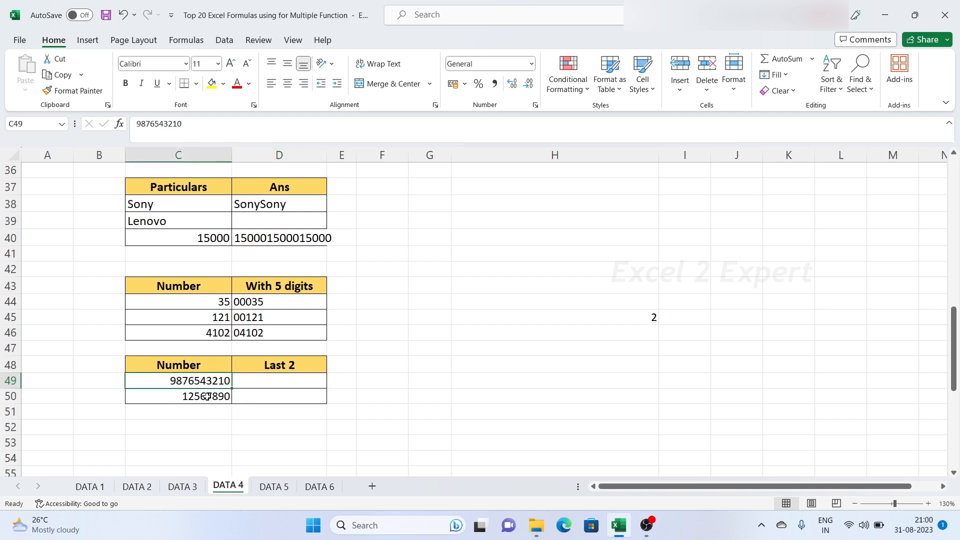
{"action": "double_click", "coordinate": [165, 124]}
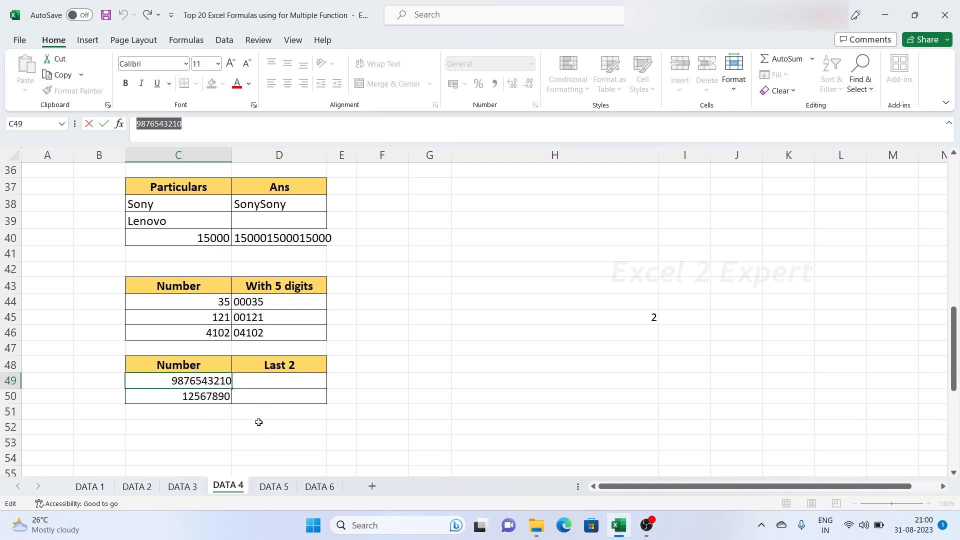
{"action": "key", "text": "Escape"}
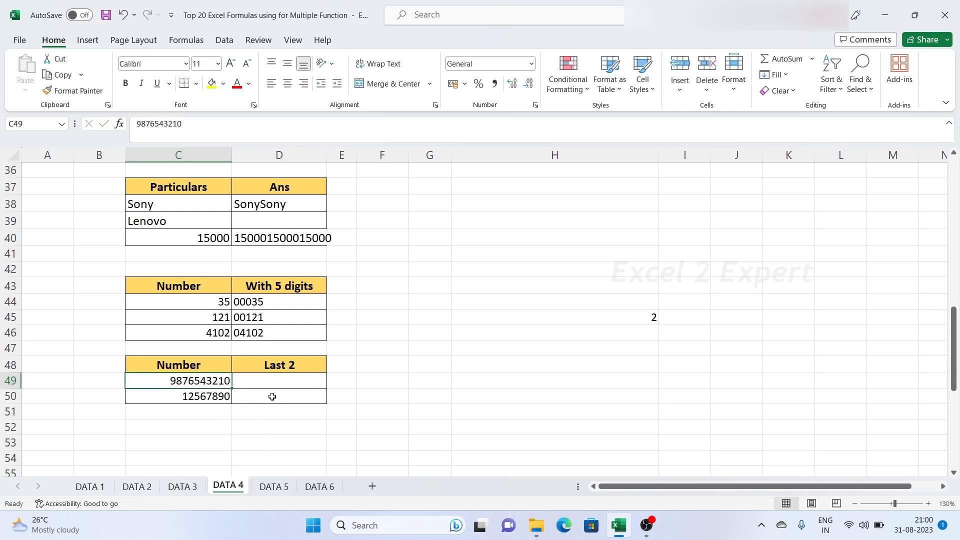
Step: In D49, enter =REPT("*",8)&RIGHT(C49,2) to mask the number with eight asterisks before its last two digits
{"action": "left_click", "coordinate": [278, 383]}
{"action": "type", "text": "=rept"}
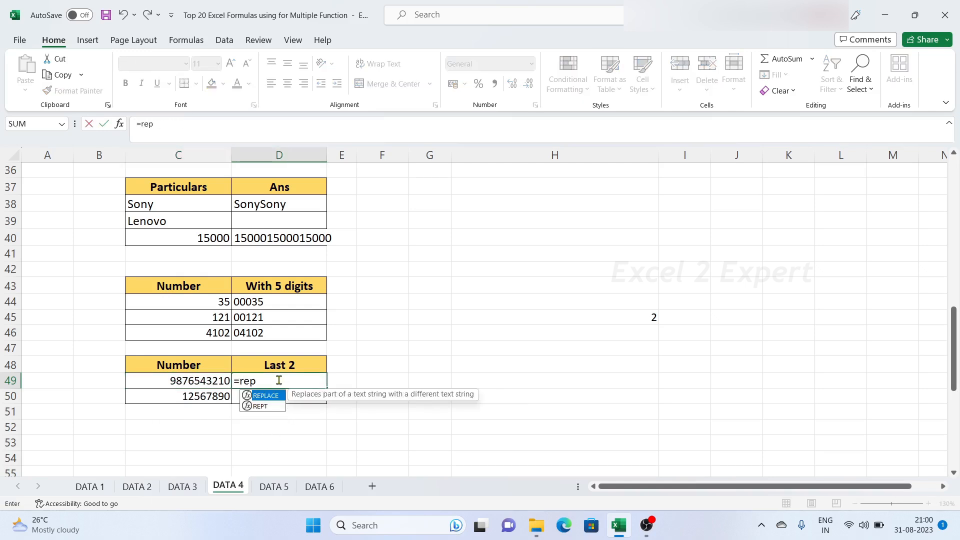
{"action": "key", "text": "Tab"}
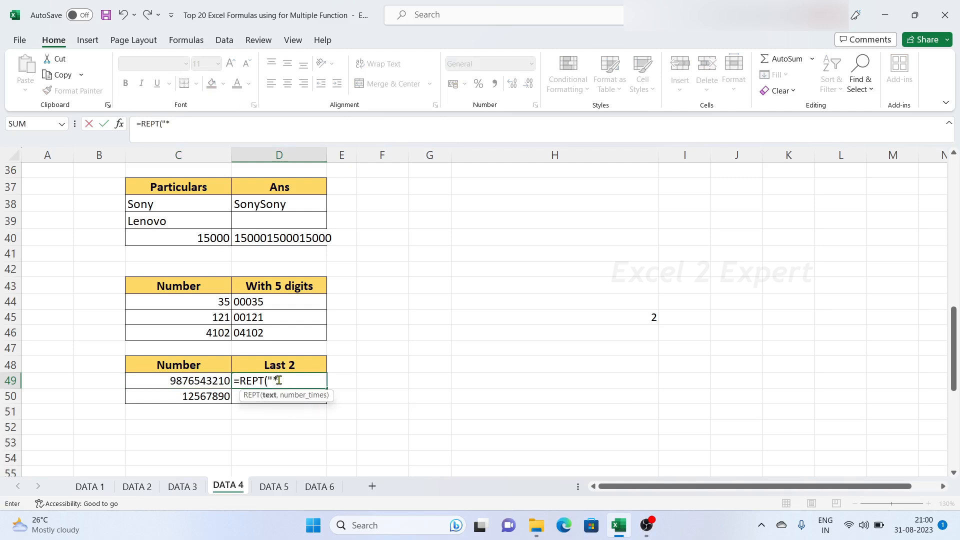
{"action": "type", "text": "\"*\",8)"}
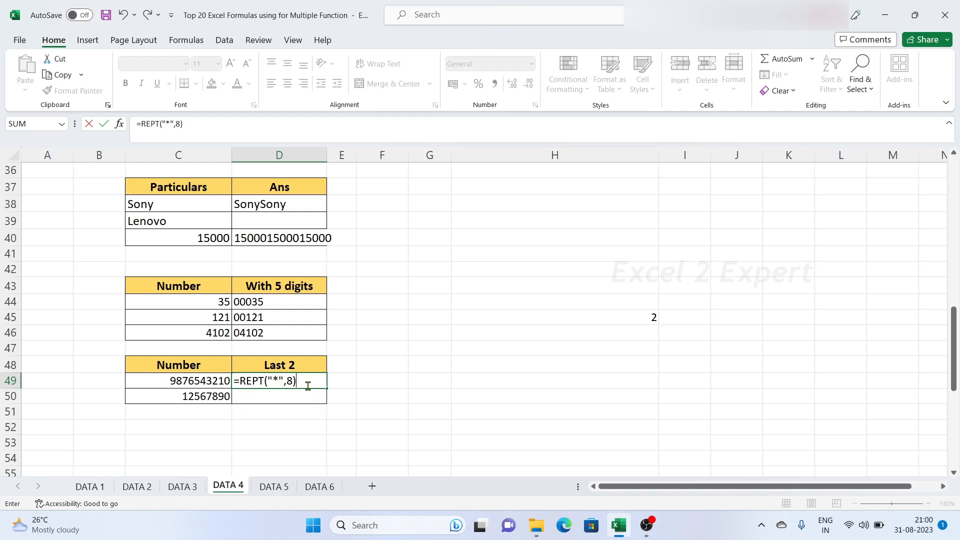
{"action": "type", "text": "&"}
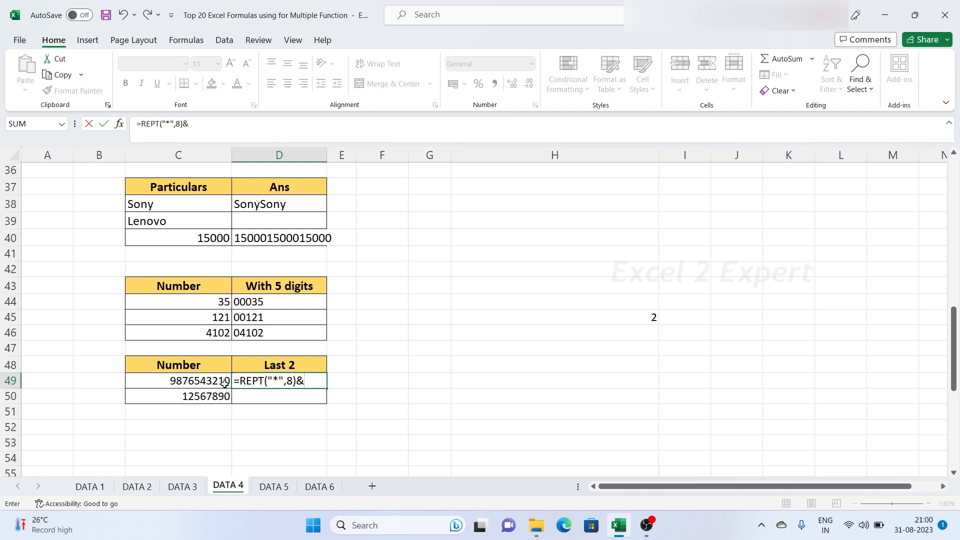
{"action": "type", "text": "right"}
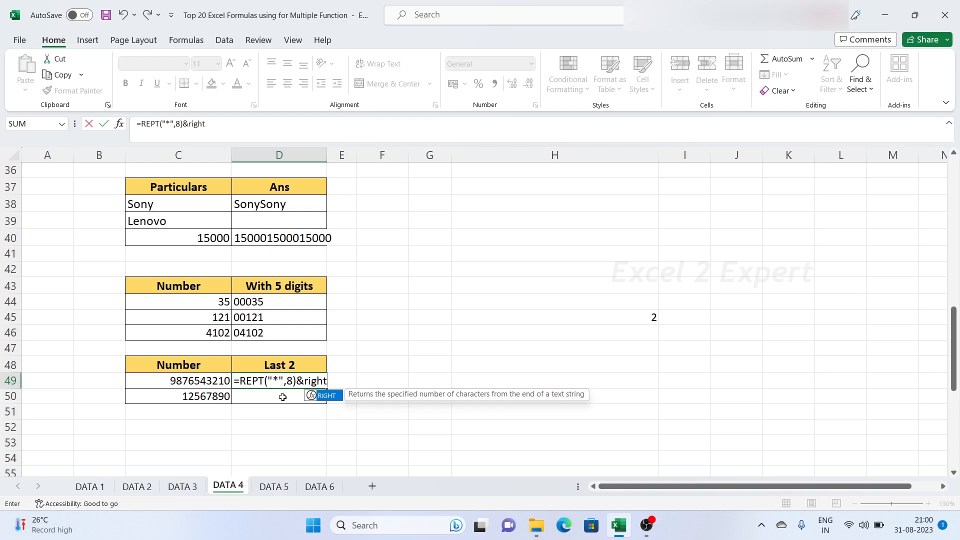
{"action": "key", "text": "Tab"}
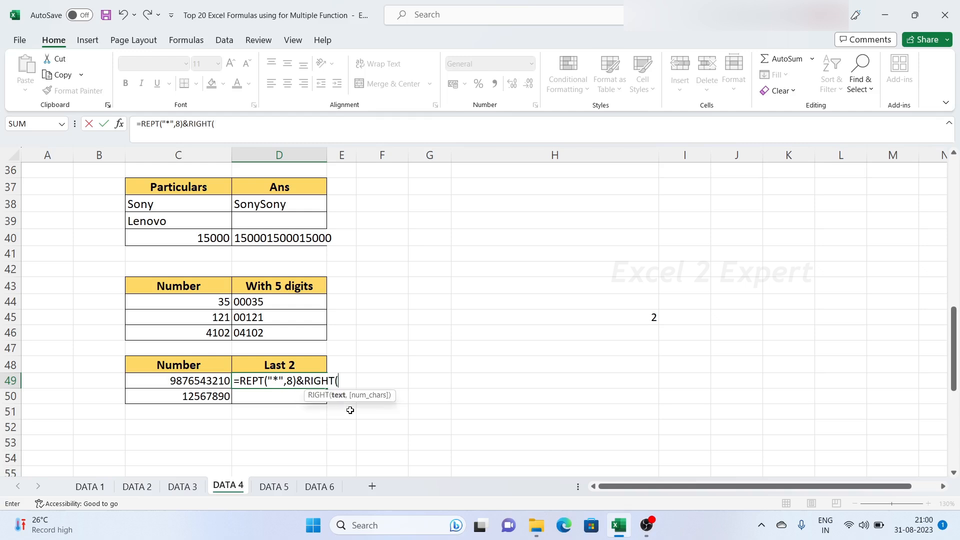
{"action": "left_click", "coordinate": [217, 383]}
{"action": "type", "text": ","}
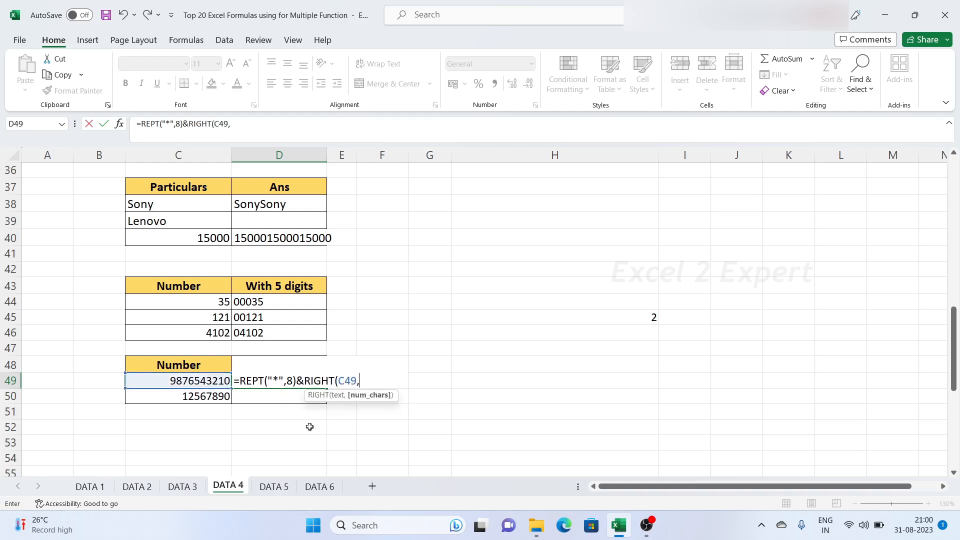
{"action": "type", "text": "2"}
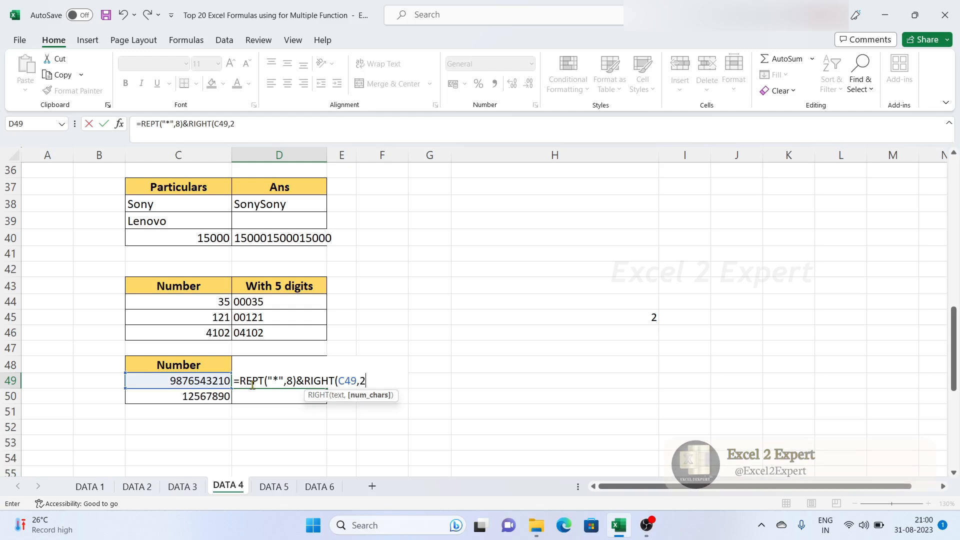
{"action": "key", "text": "Return"}
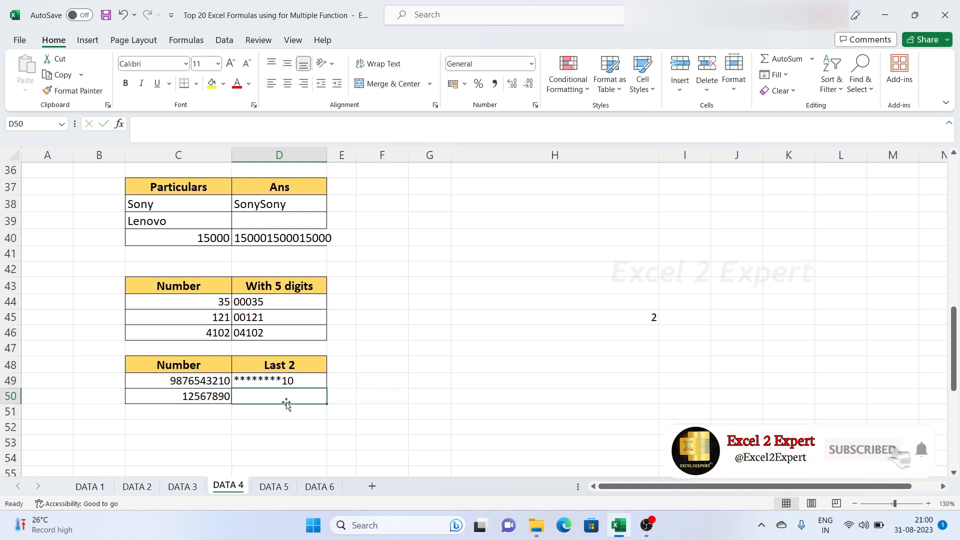
Step: Review the masking formula in D49 and compare it with the shorter number in C50
{"action": "left_click", "coordinate": [288, 383]}
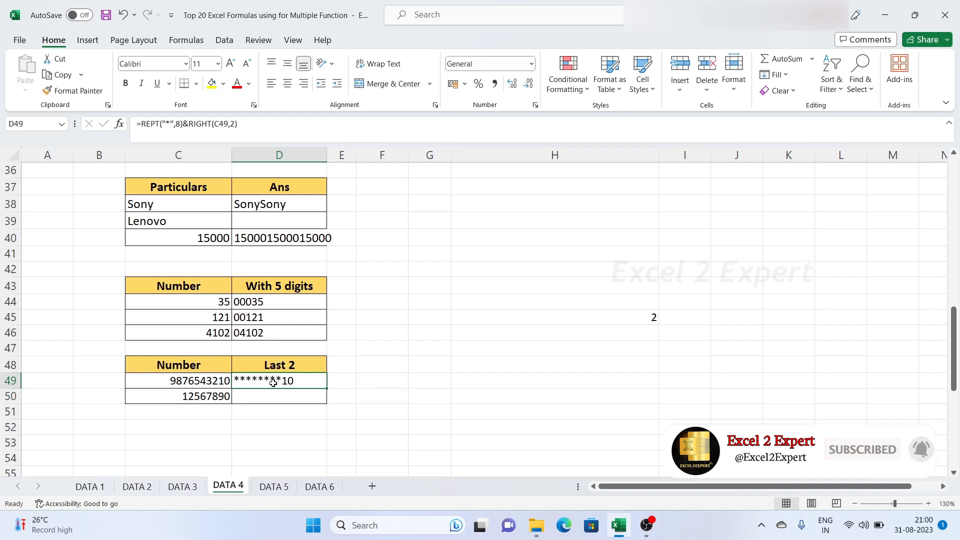
{"action": "left_click", "coordinate": [209, 397]}
{"action": "left_click", "coordinate": [265, 397]}
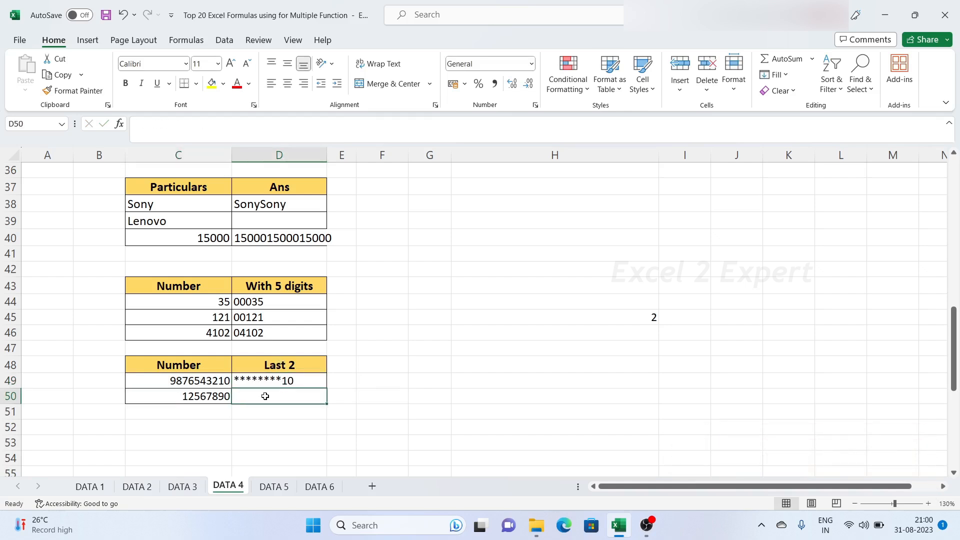
{"action": "left_click", "coordinate": [202, 396]}
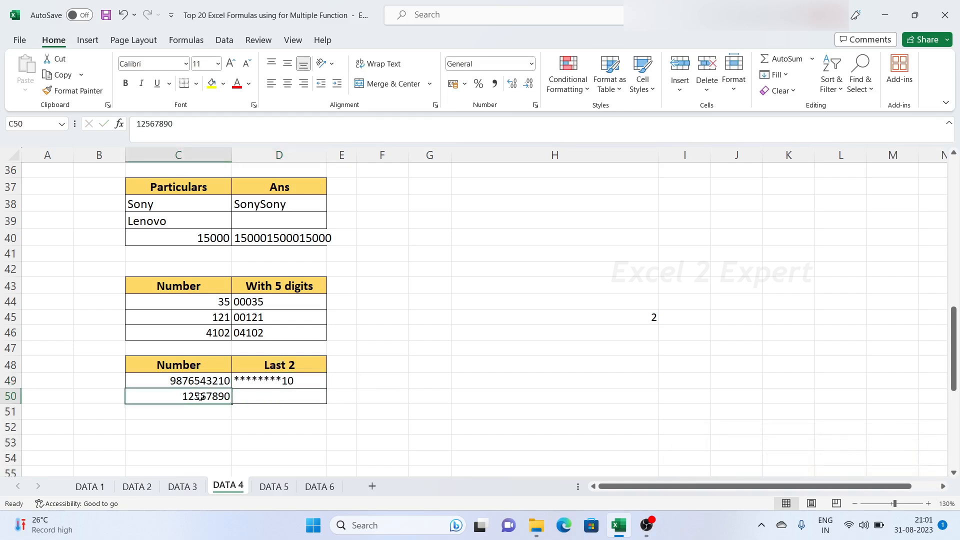
{"action": "left_click_drag", "start_coordinate": [175, 124], "coordinate": [135, 123]}
{"action": "left_click", "coordinate": [422, 321]}
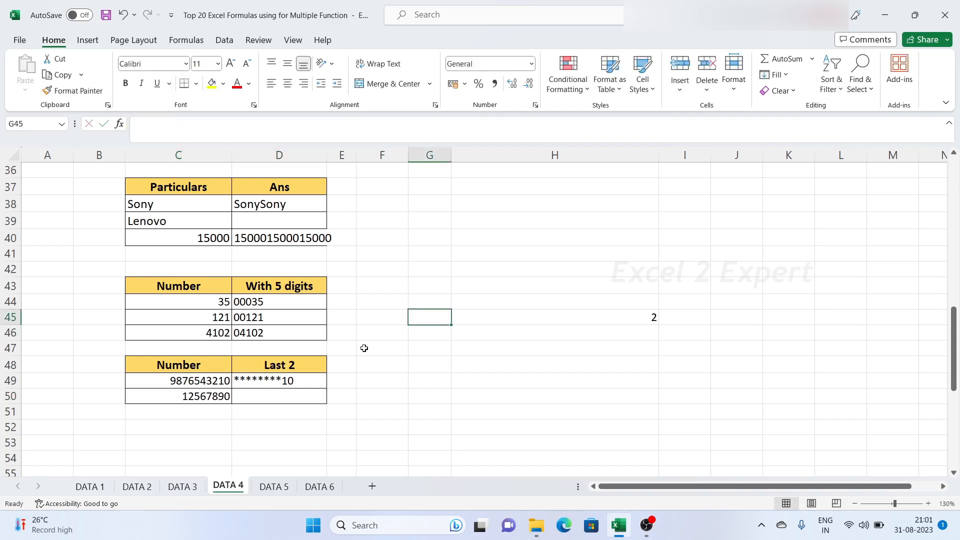
Step: Change the repeat count in D49's formula to 10-2, giving =REPT("*",10-2)&RIGHT(C49,2)
{"action": "left_click", "coordinate": [298, 396]}
{"action": "left_click", "coordinate": [284, 385]}
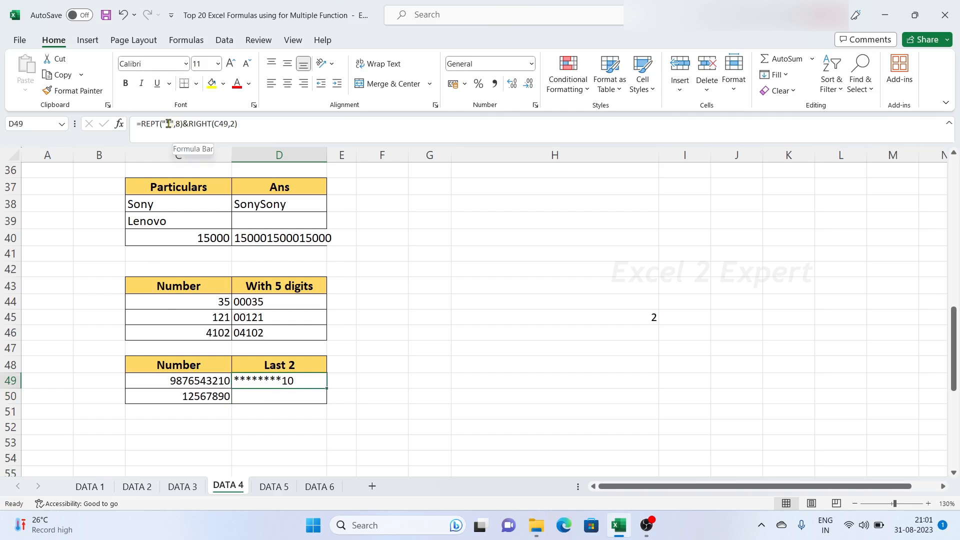
{"action": "left_click_drag", "start_coordinate": [172, 124], "coordinate": [179, 124]}
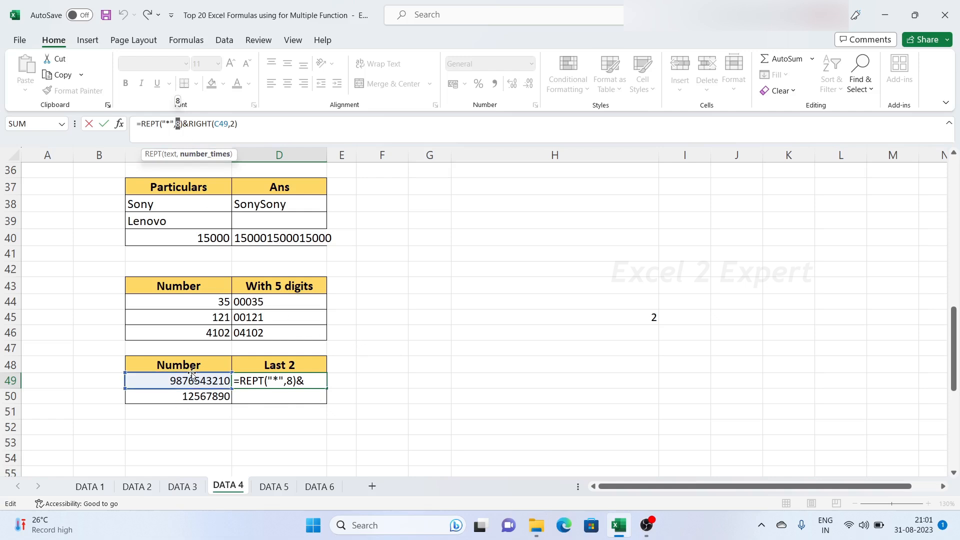
{"action": "type", "text": "10-"}
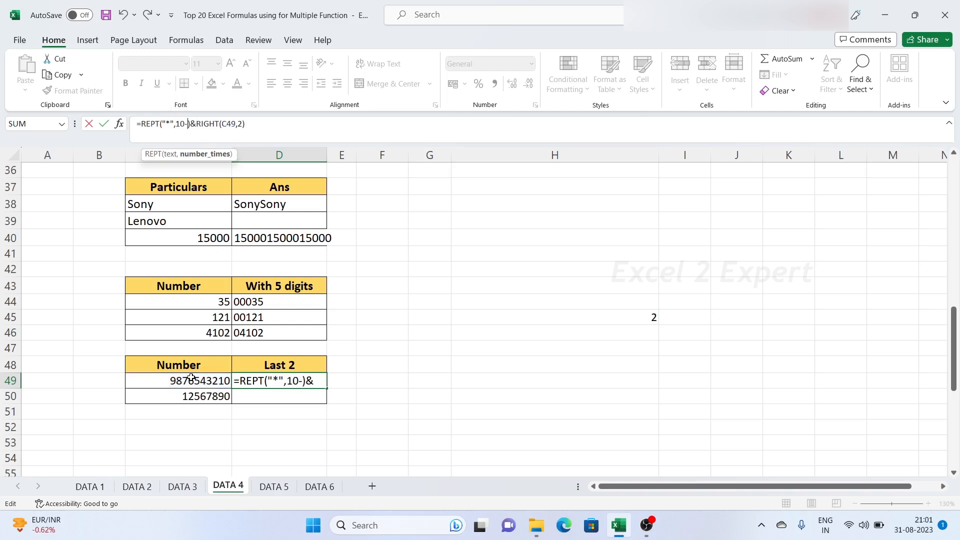
{"action": "type", "text": "2"}
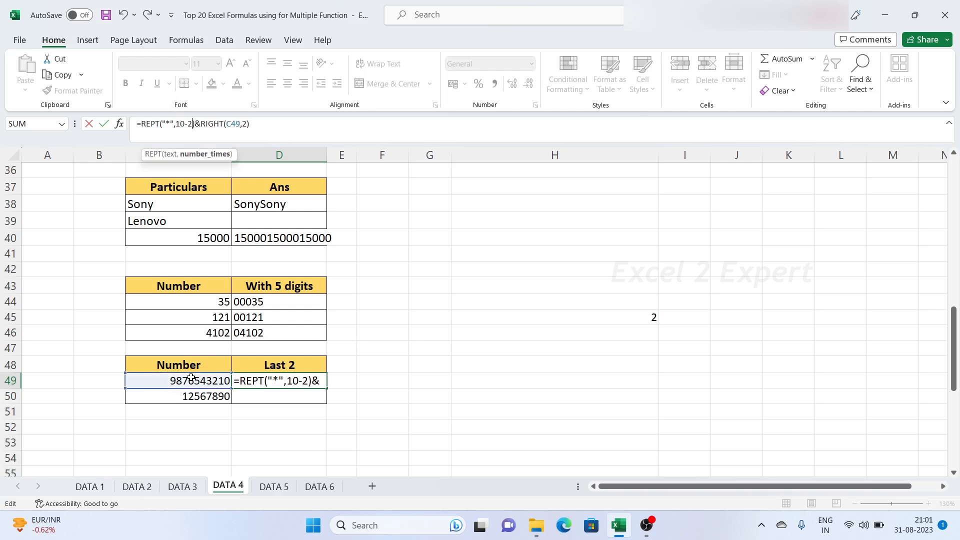
{"action": "key", "text": "Return"}
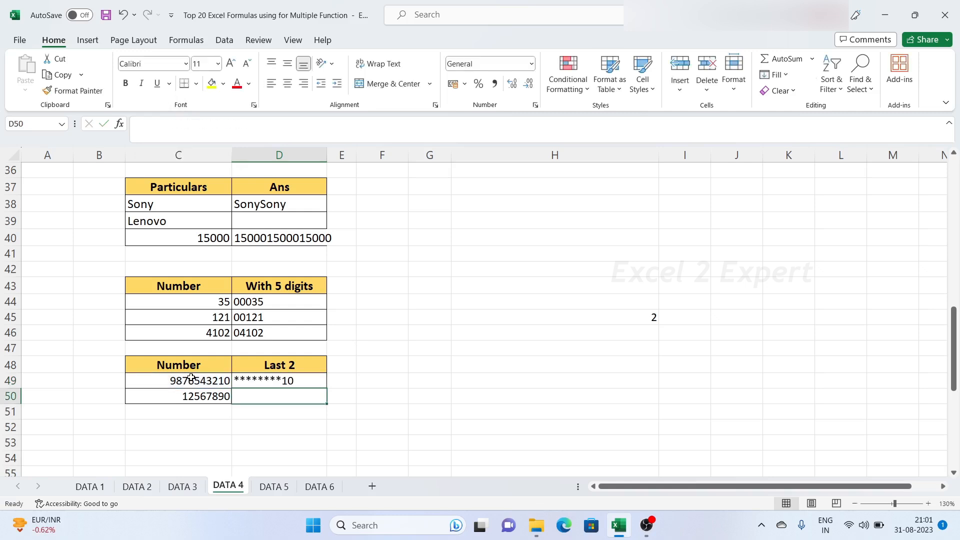
Step: Replace the fixed 10 in D49's repeat count with LEN(C49), giving =REPT("*",LEN(C49)-2)&RIGHT(C49,2)
{"action": "left_click", "coordinate": [279, 380]}
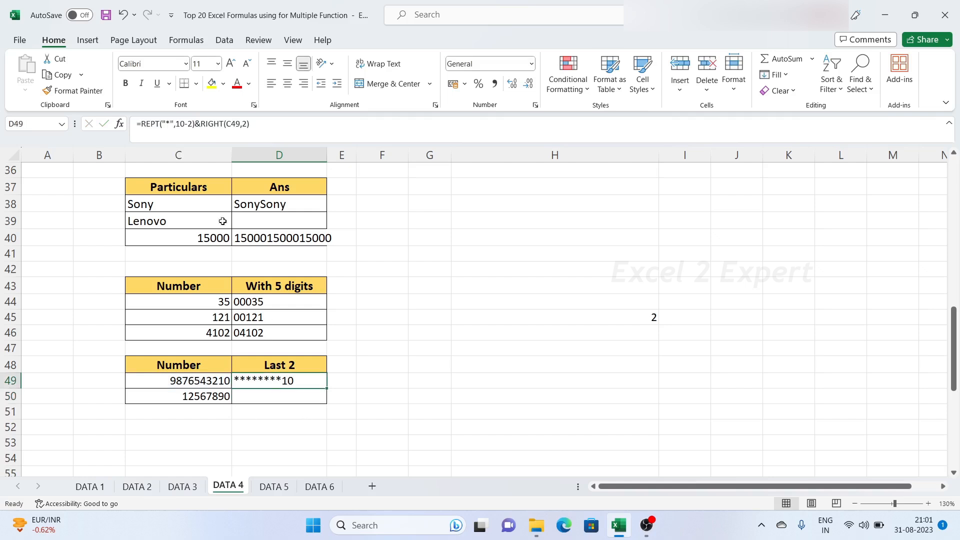
{"action": "left_click", "coordinate": [189, 124]}
{"action": "double_click", "coordinate": [189, 124]}
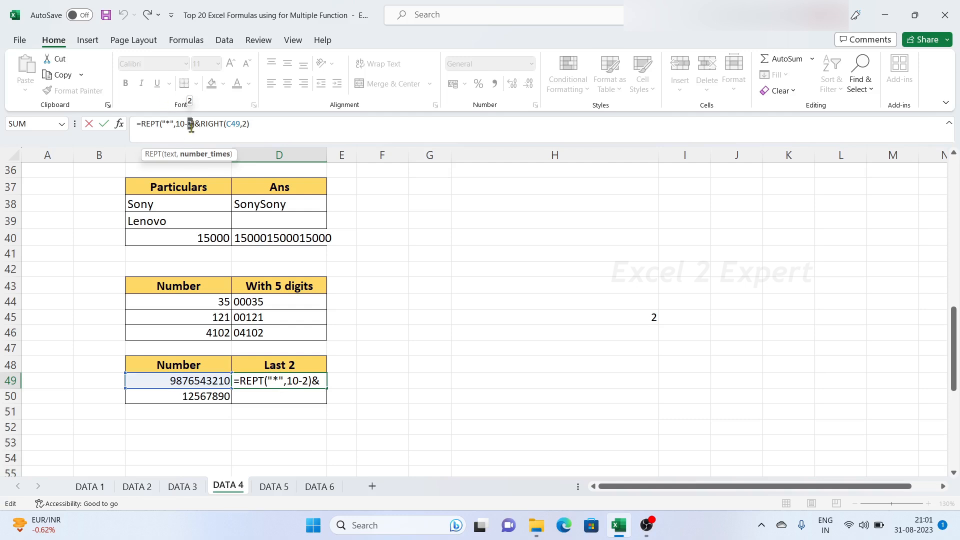
{"action": "left_click_drag", "start_coordinate": [185, 123], "coordinate": [179, 124]}
{"action": "key", "text": "BackSpace"}
{"action": "key", "text": "BackSpace"}
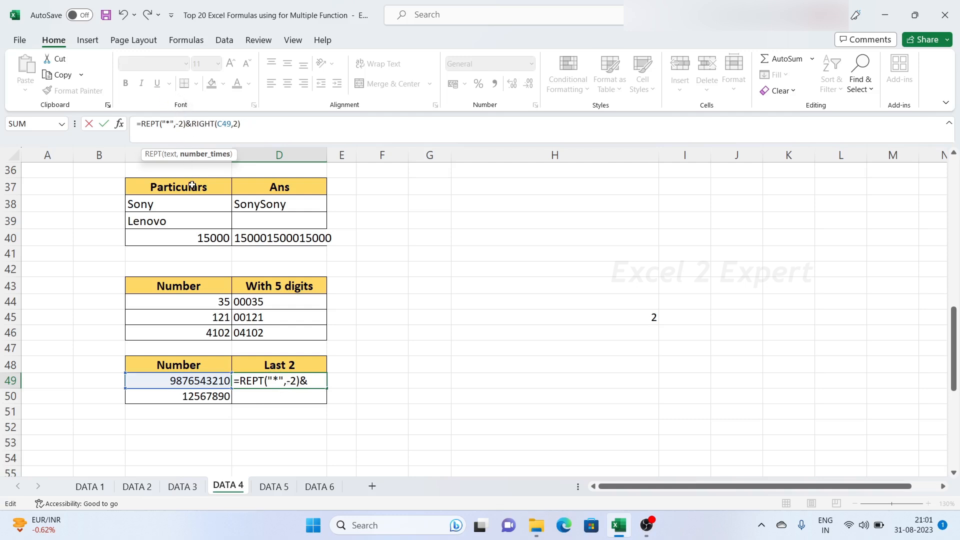
{"action": "type", "text": "lwn"}
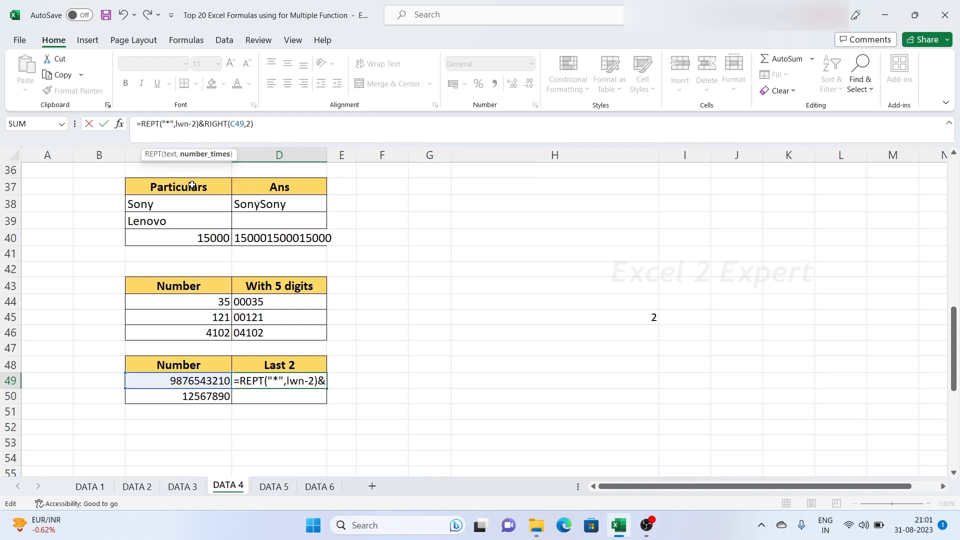
{"action": "key", "text": "BackSpace"}
{"action": "key", "text": "BackSpace"}
{"action": "type", "text": "en("}
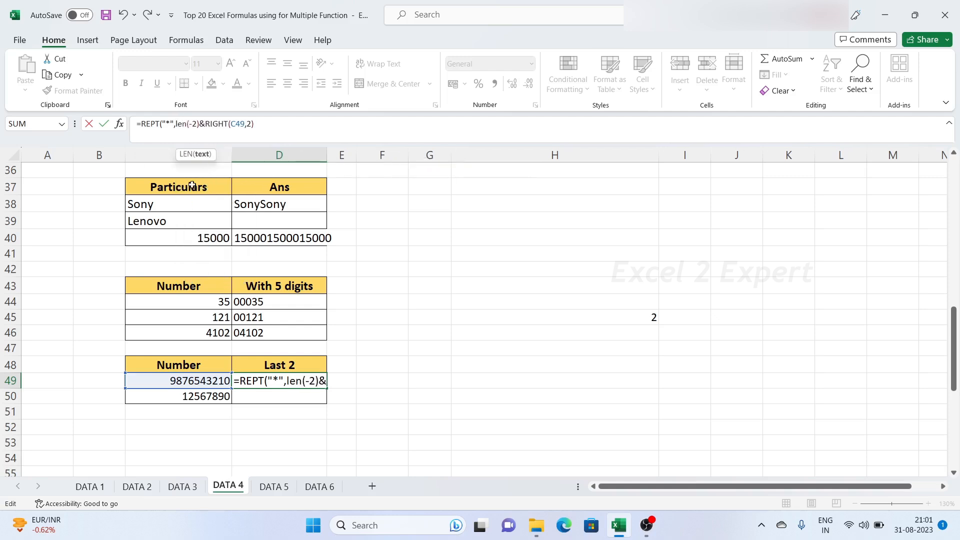
{"action": "left_click", "coordinate": [204, 381]}
{"action": "type", "text": ")"}
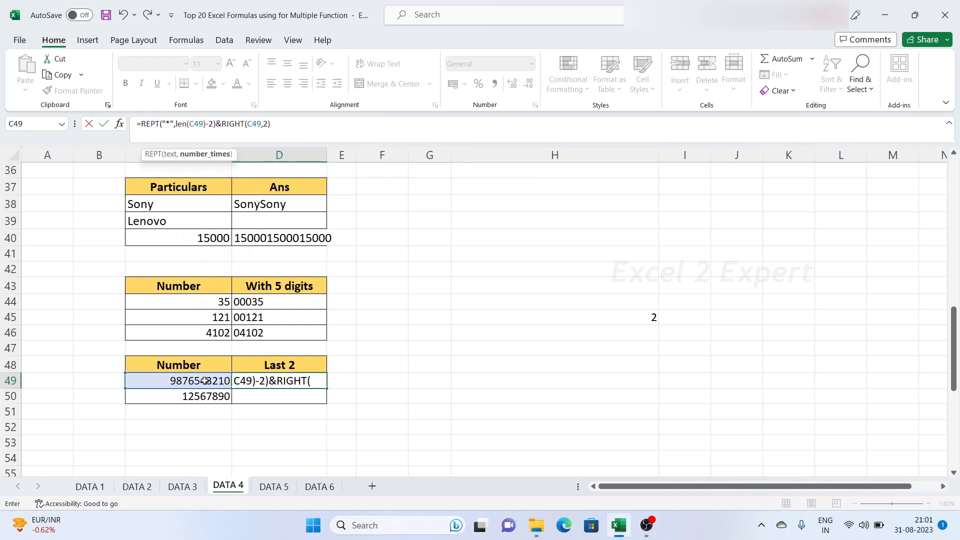
{"action": "key", "text": "Return"}
Step: Fill the masking formula from D49 down into D50
{"action": "left_click", "coordinate": [268, 371]}
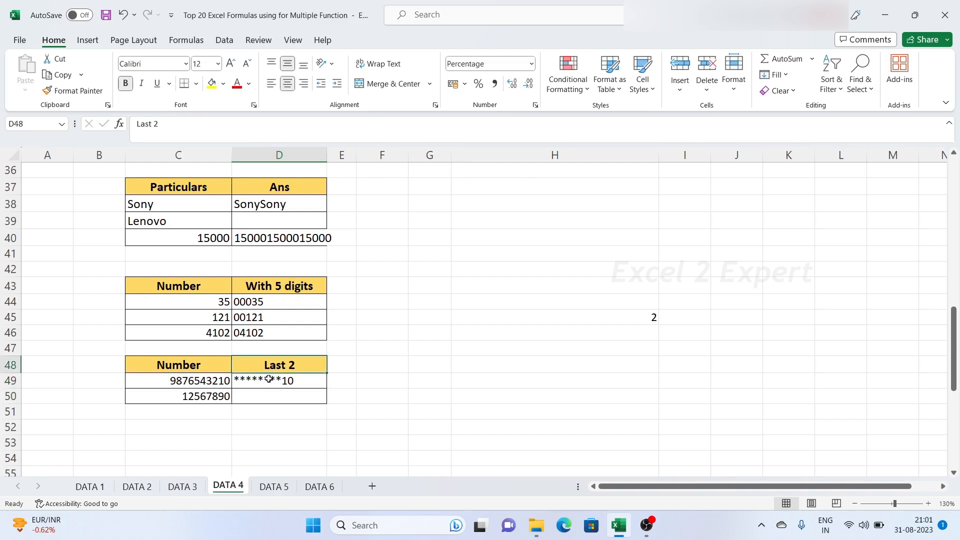
{"action": "left_click", "coordinate": [269, 379]}
{"action": "left_click", "coordinate": [292, 398]}
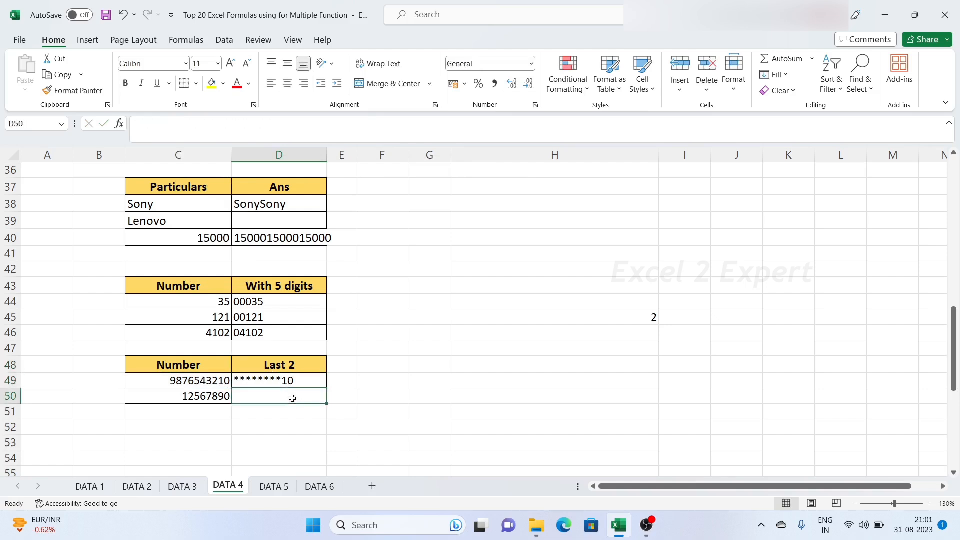
{"action": "key", "text": "ctrl+d"}
{"action": "left_click", "coordinate": [285, 426]}
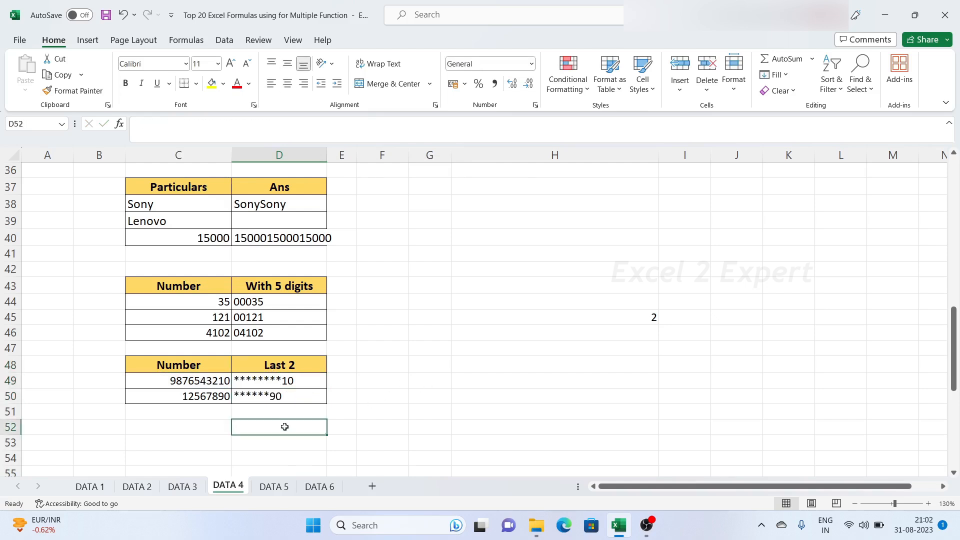
Step: Examine the copied masking formula in D50 and compare it with the source number in C50
{"action": "left_click", "coordinate": [288, 393]}
{"action": "left_click", "coordinate": [300, 429]}
{"action": "left_click", "coordinate": [289, 398]}
{"action": "left_click", "coordinate": [285, 426]}
{"action": "left_click", "coordinate": [290, 397]}
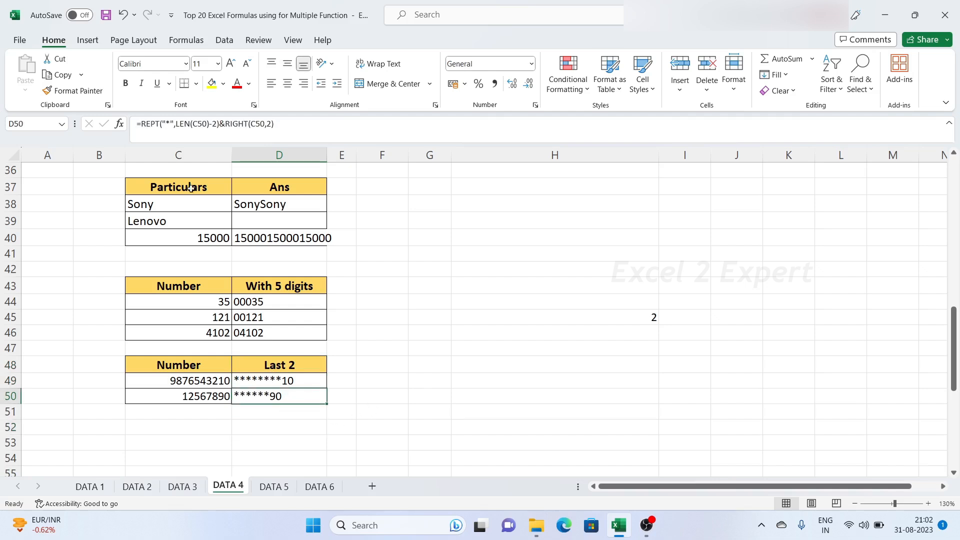
{"action": "left_click", "coordinate": [210, 395]}
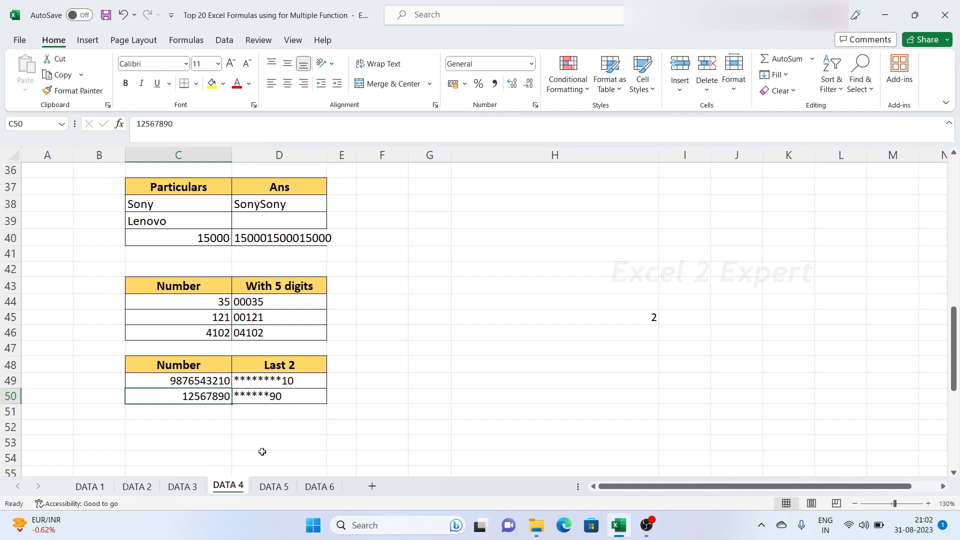
{"action": "left_click", "coordinate": [272, 428]}
{"action": "left_click", "coordinate": [277, 397]}
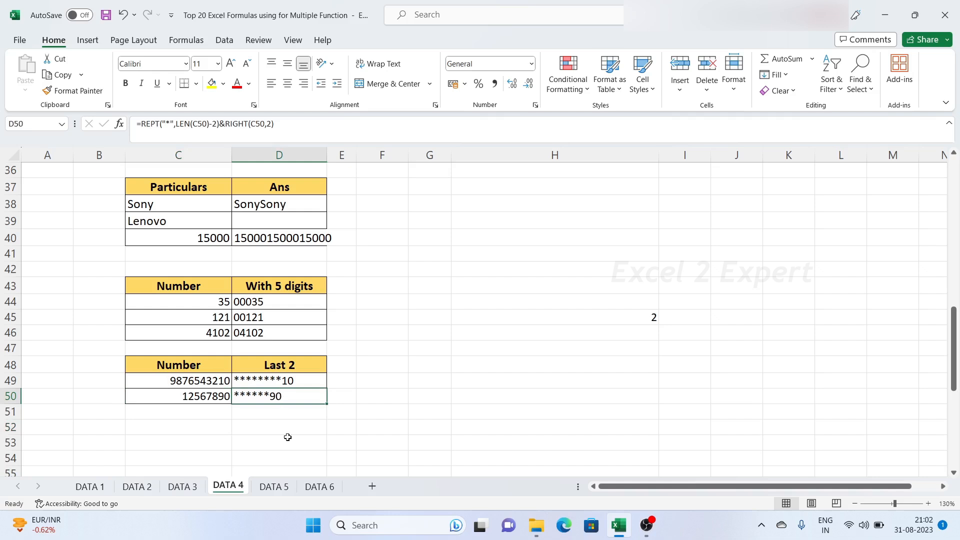
{"action": "left_click", "coordinate": [428, 346]}
{"action": "left_click", "coordinate": [628, 321]}
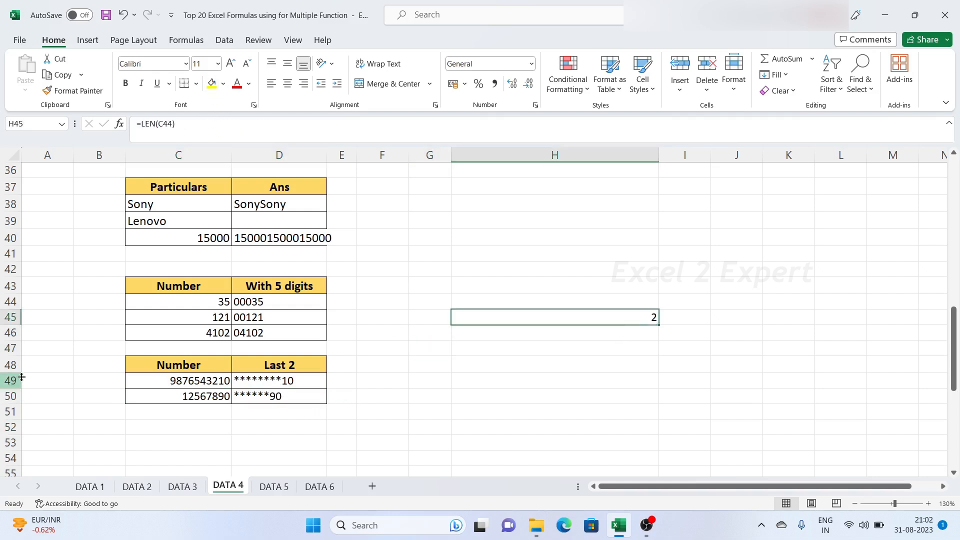
{"action": "left_click", "coordinate": [488, 383]}
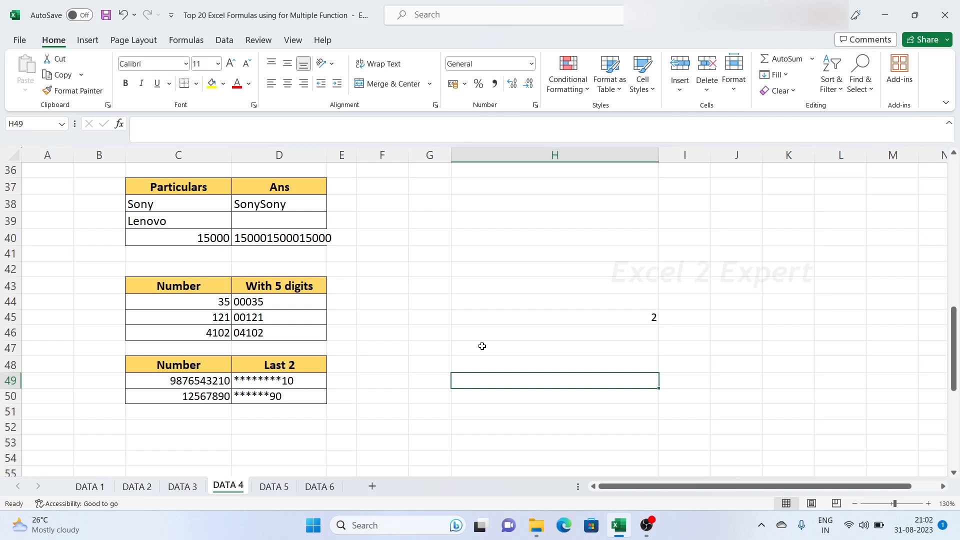
{"action": "left_click", "coordinate": [515, 304]}
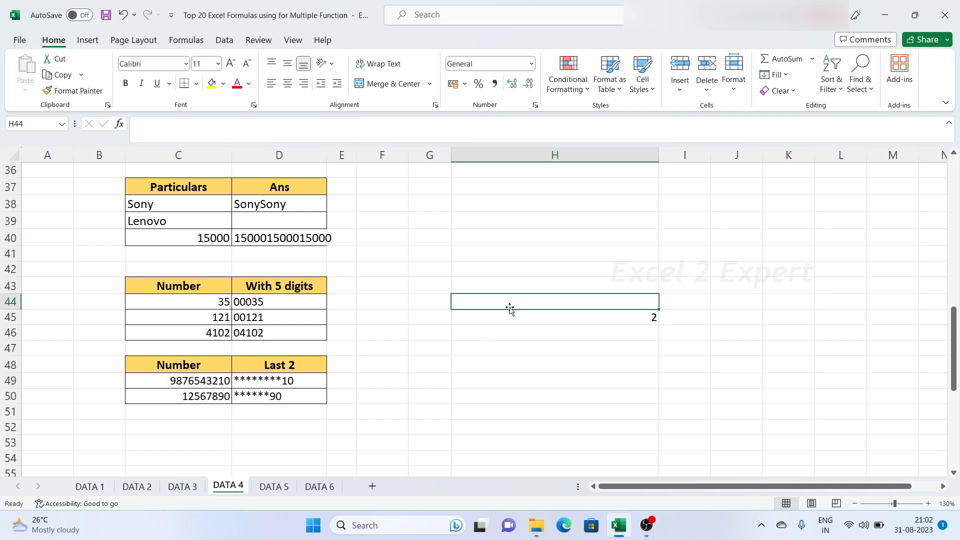
{"action": "left_click", "coordinate": [456, 345]}
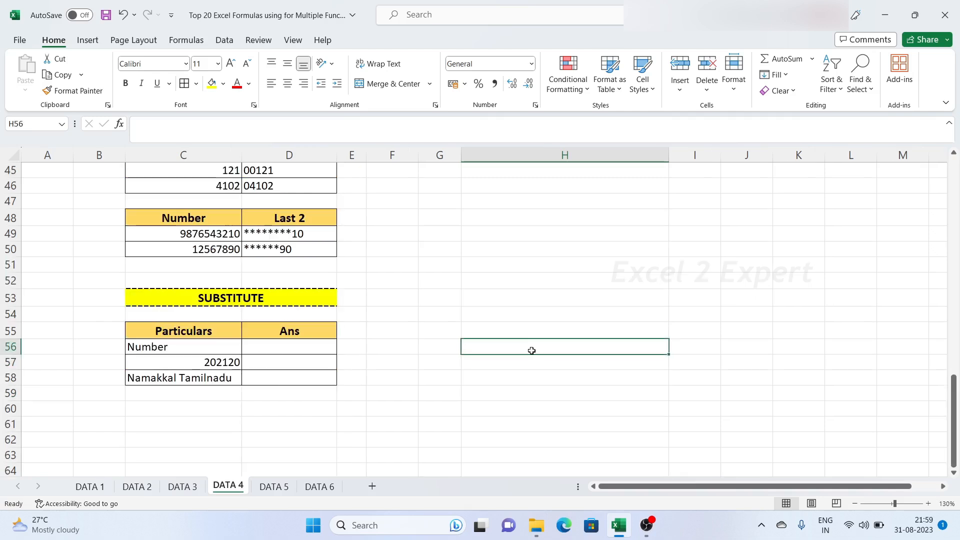
{"action": "left_click", "coordinate": [519, 374]}
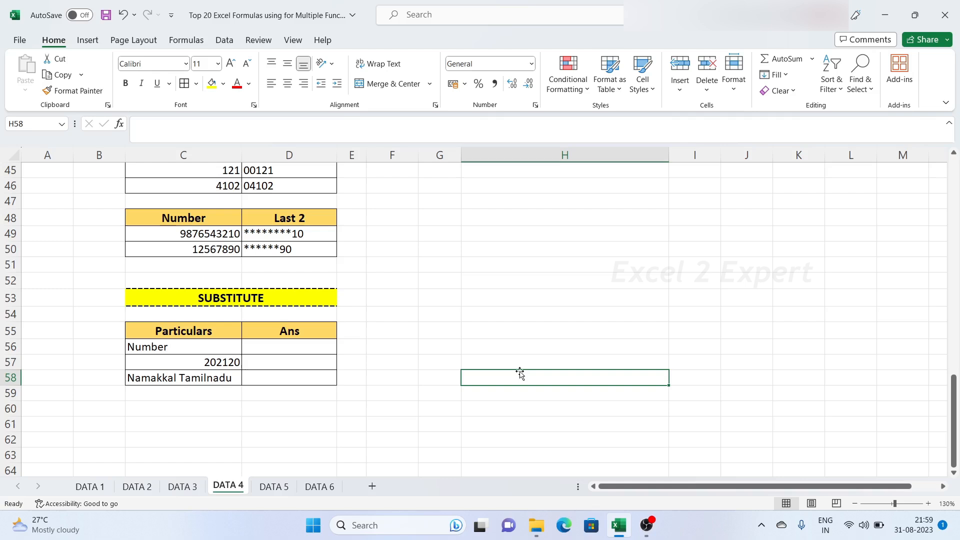
{"action": "left_click", "coordinate": [367, 408]}
Step: In D56 of the SUBSTITUTE table, enter =SUBSTITUTE(C56,"m","h") to replace the letter m with h
{"action": "left_click", "coordinate": [275, 345]}
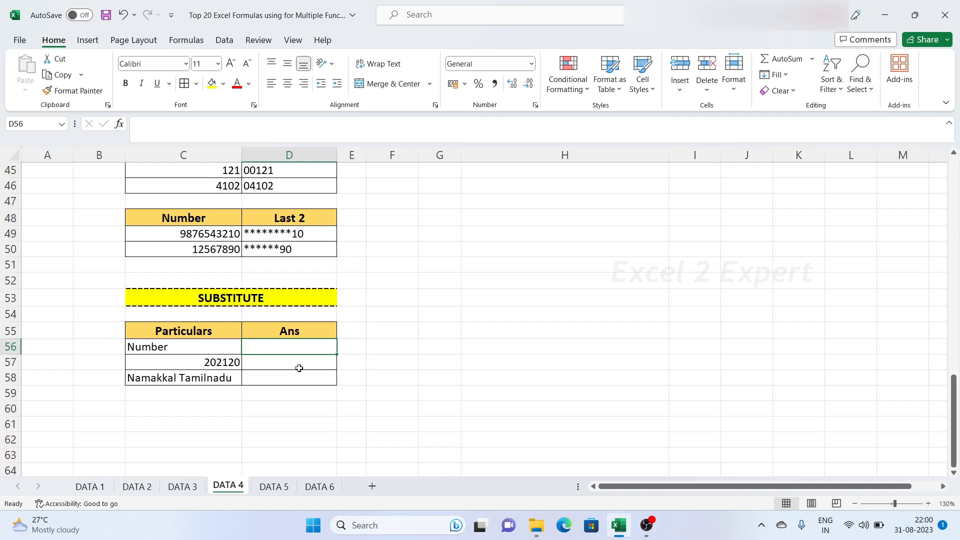
{"action": "type", "text": "="}
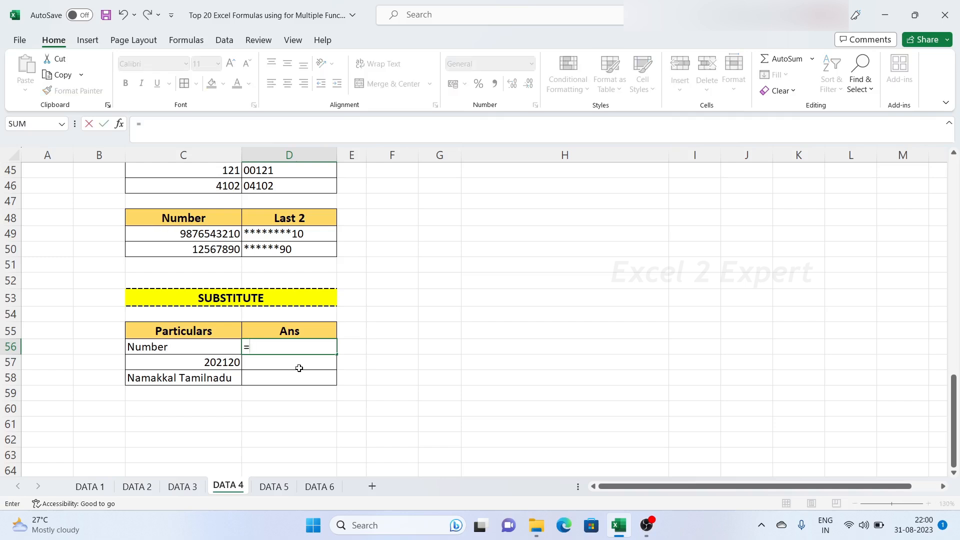
{"action": "type", "text": "subs"}
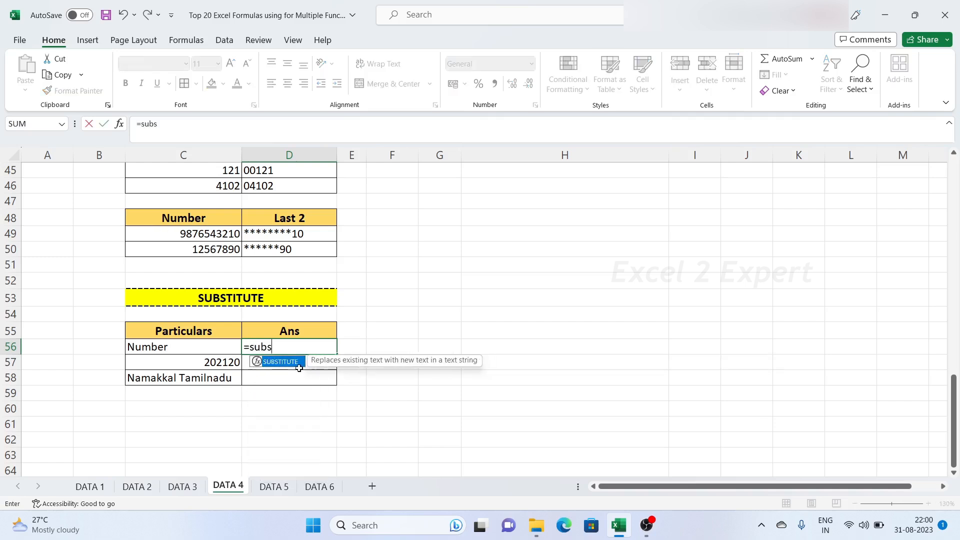
{"action": "type", "text": "t"}
{"action": "key", "text": "Tab"}
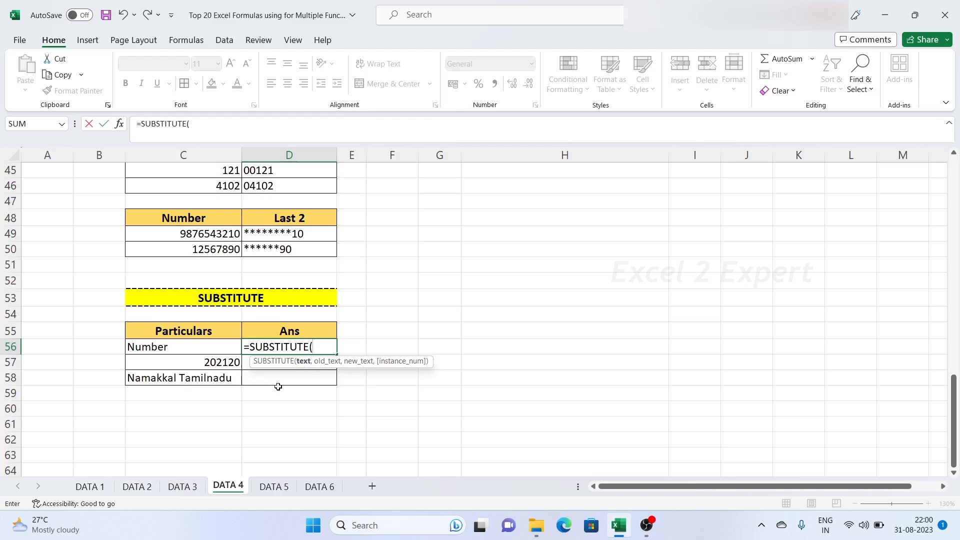
{"action": "left_click", "coordinate": [196, 350]}
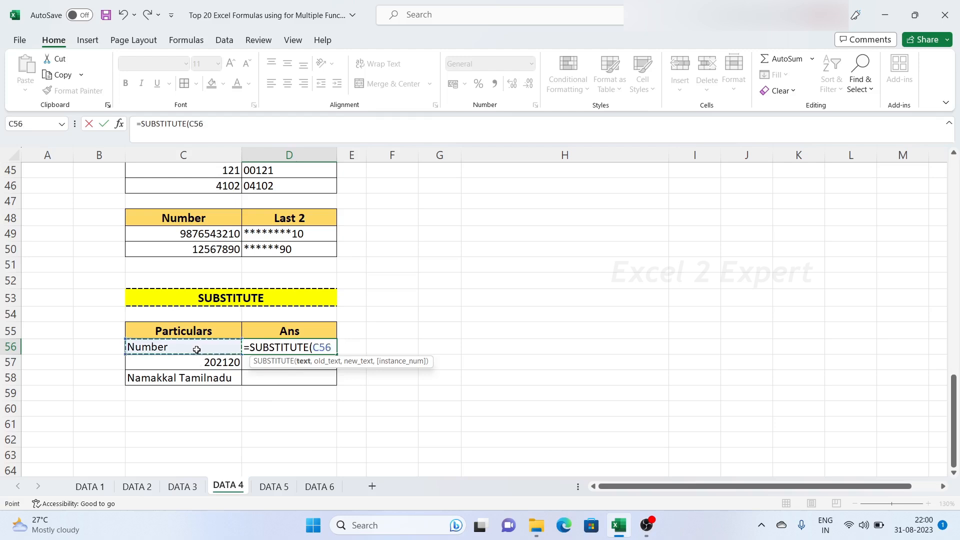
{"action": "type", "text": ","}
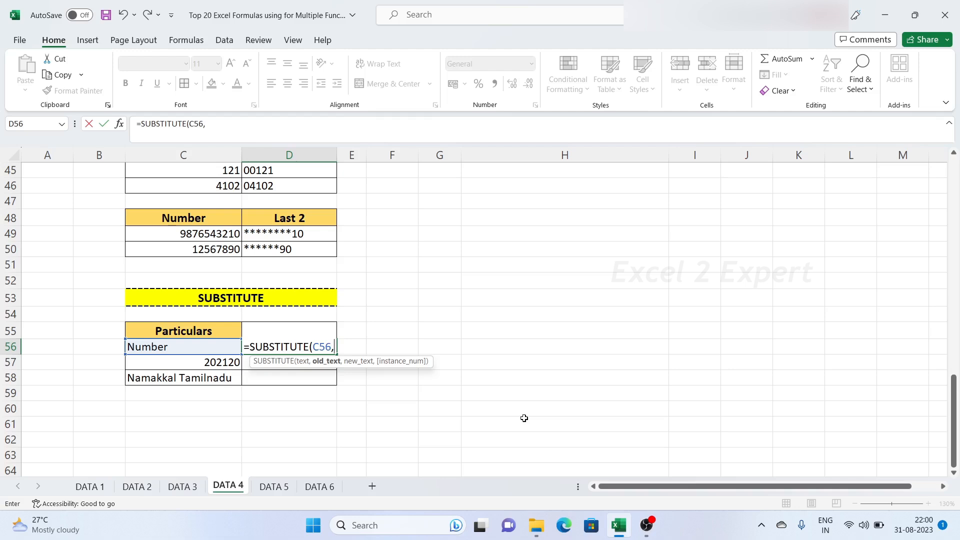
{"action": "type", "text": "\"m\""}
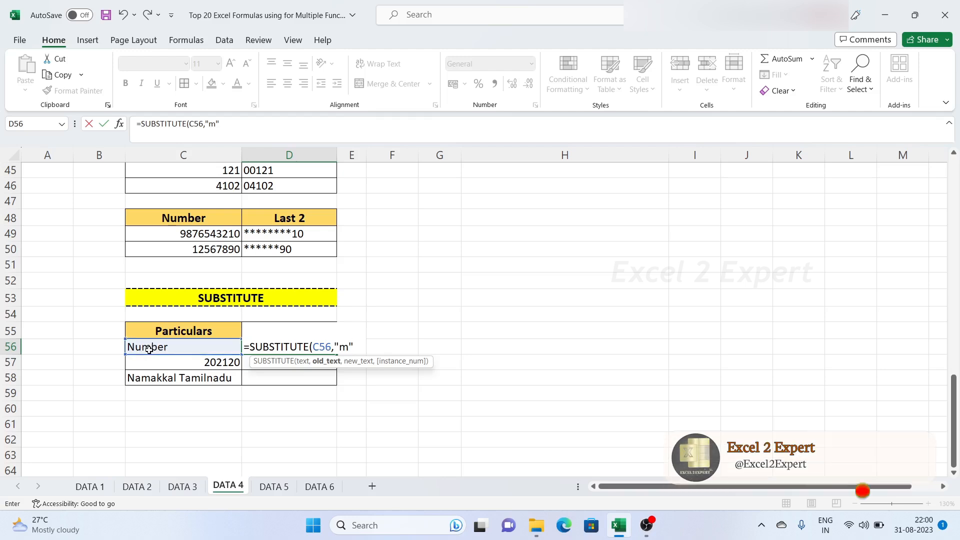
{"action": "type", "text": ","}
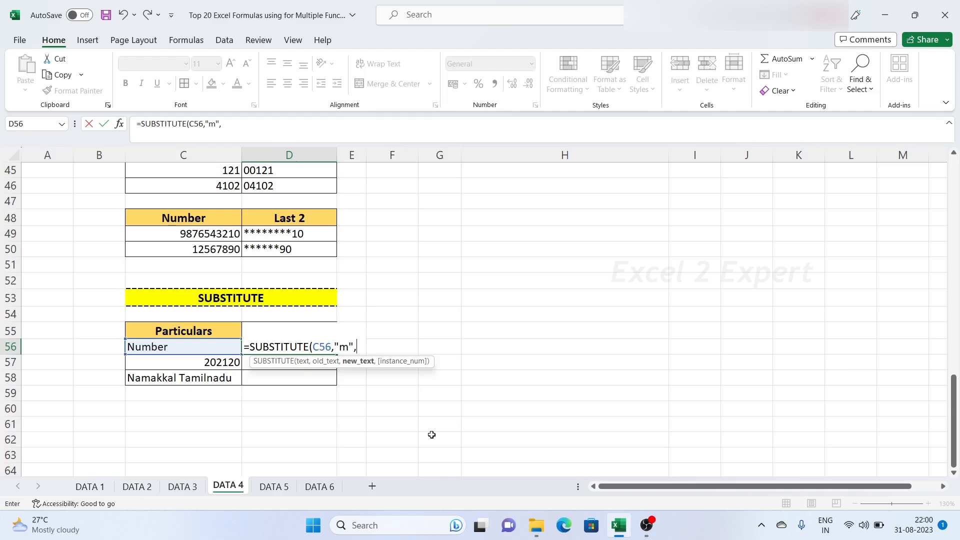
{"action": "type", "text": "h\""}
{"action": "type", "text": ")"}
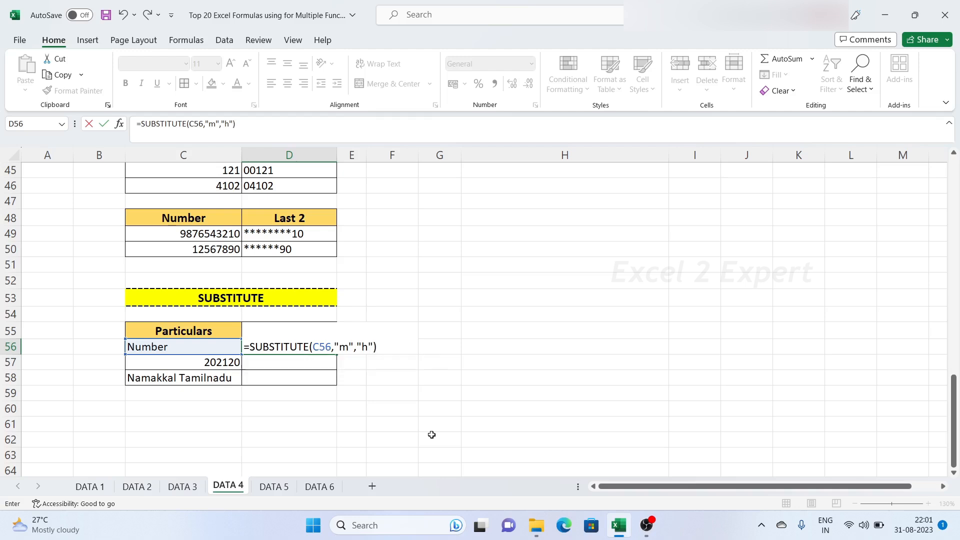
{"action": "key", "text": "Return"}
Step: Compare the substituted text in D56 with the original word in C56
{"action": "left_click", "coordinate": [266, 349]}
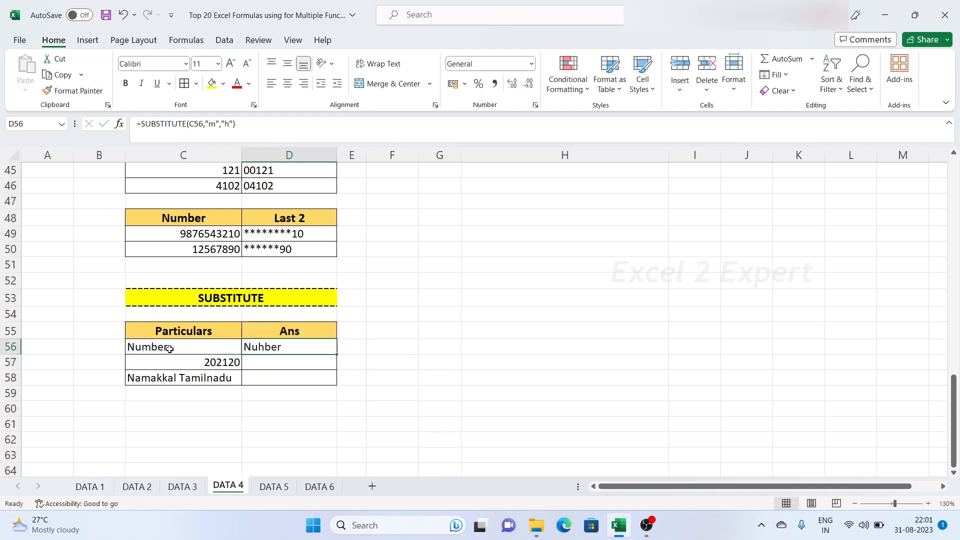
{"action": "left_click", "coordinate": [170, 348]}
{"action": "left_click", "coordinate": [277, 347]}
{"action": "left_click", "coordinate": [271, 364]}
{"action": "left_click", "coordinate": [299, 349]}
{"action": "left_click", "coordinate": [329, 369]}
{"action": "left_click", "coordinate": [301, 345]}
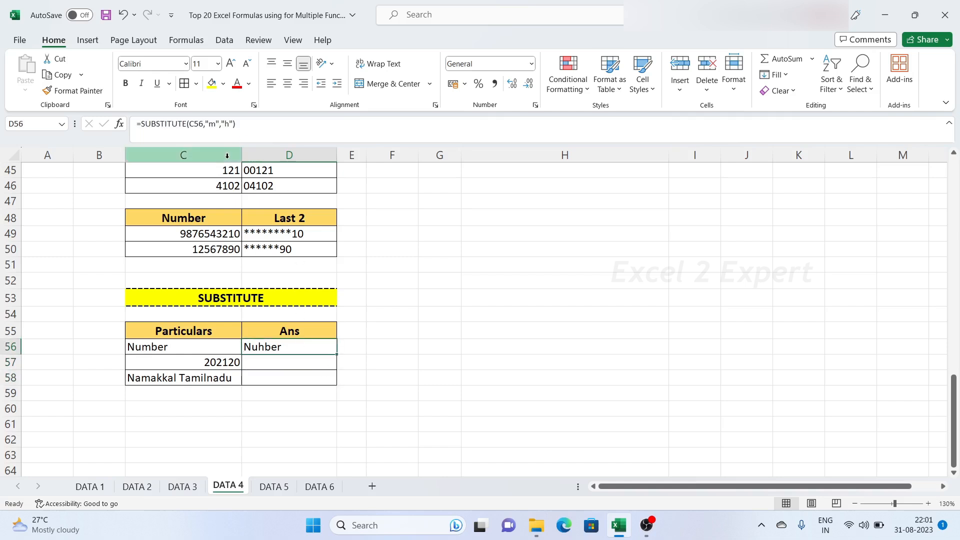
Step: Change D56's formula to replace the whole word, giving =SUBSTITUTE(C56,"Number","Word")
{"action": "left_click", "coordinate": [253, 122]}
{"action": "key", "text": "BackSpace"}
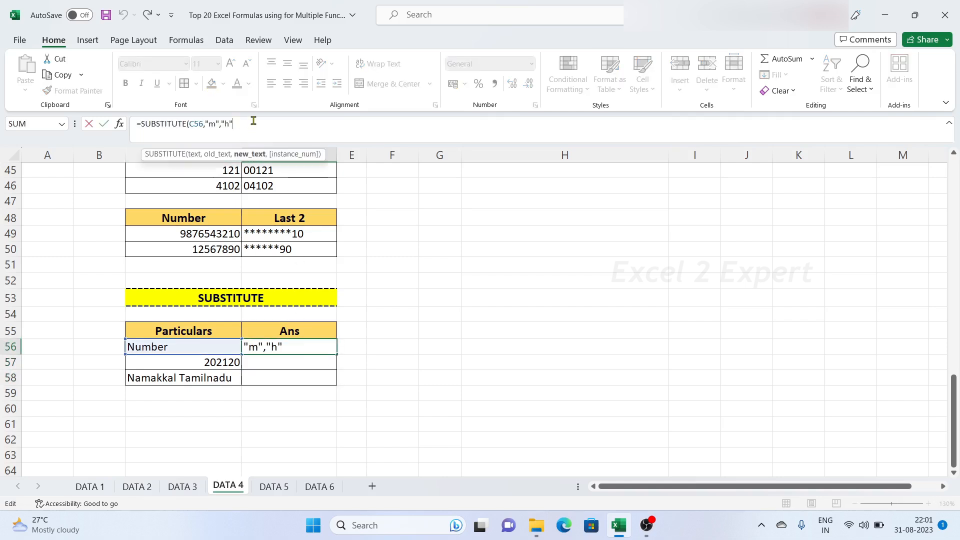
{"action": "key", "text": "BackSpace"}
{"action": "key", "text": "BackSpace"}
{"action": "key", "text": "BackSpace"}
{"action": "key", "text": "BackSpace"}
{"action": "key", "text": "BackSpace"}
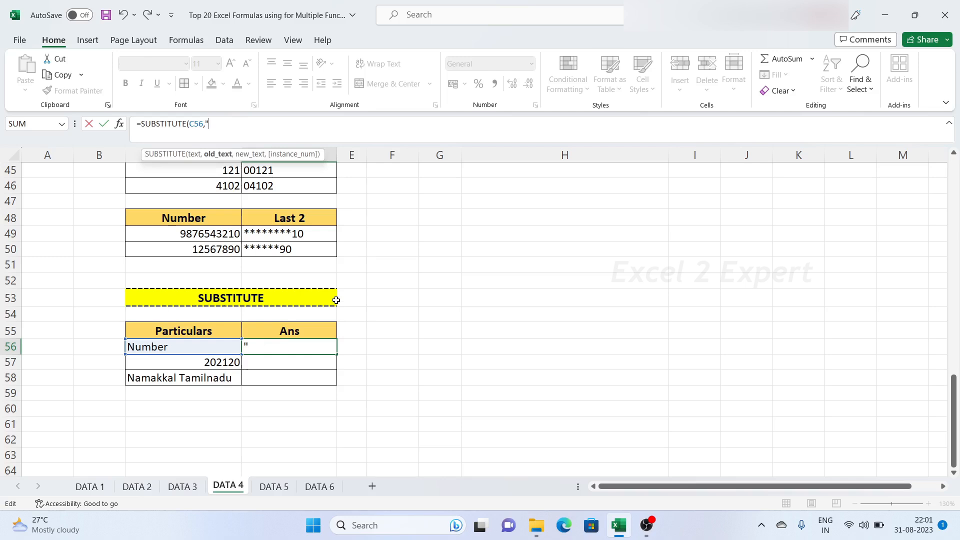
{"action": "type", "text": "Number\","}
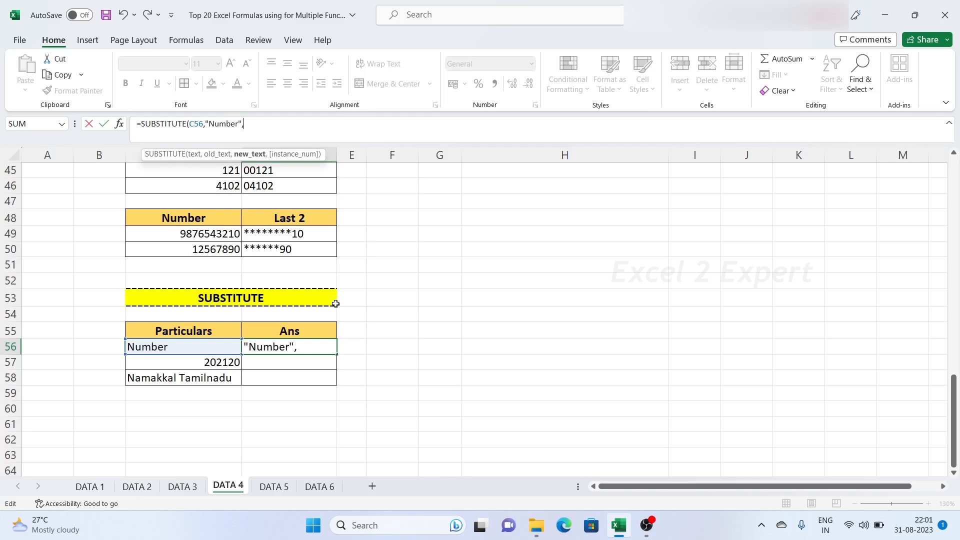
{"action": "type", "text": "\"Word\")"}
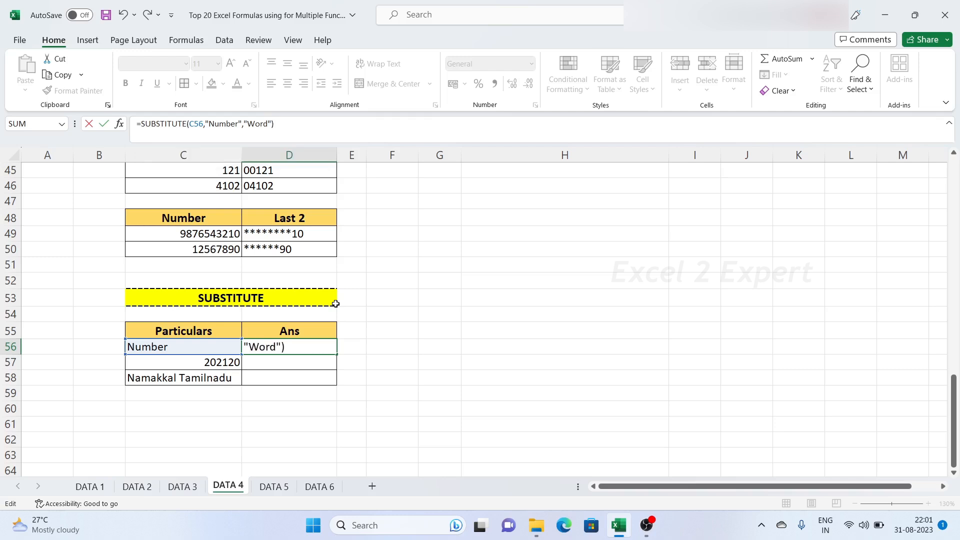
{"action": "key", "text": "Return"}
Step: Check the whole-word replacement in D56 against the source text in C56
{"action": "left_click", "coordinate": [285, 346]}
{"action": "left_click", "coordinate": [193, 345]}
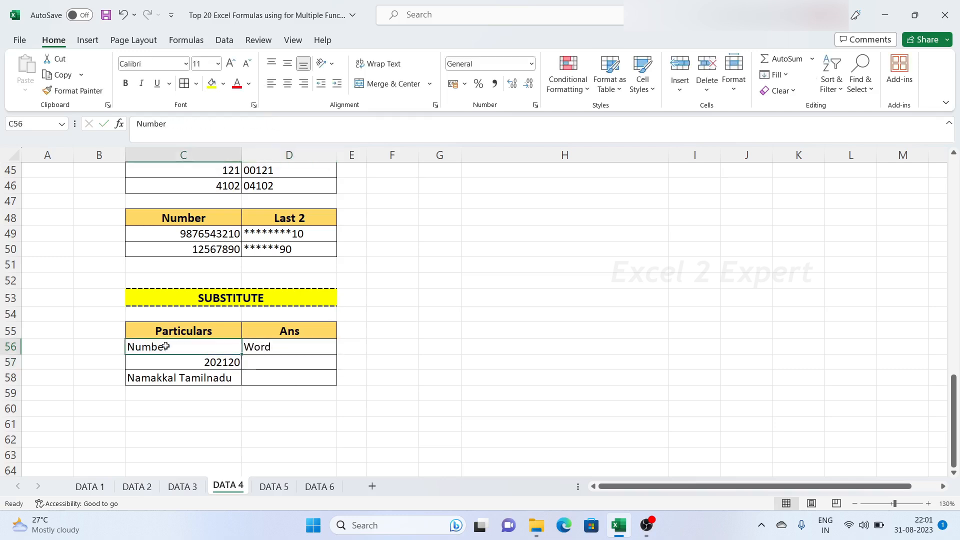
{"action": "left_click", "coordinate": [300, 347]}
{"action": "left_click", "coordinate": [476, 393]}
Step: In D57, enter =SUBSTITUTE(C57,20,23) to replace every 20 in the number with 23
{"action": "left_click", "coordinate": [299, 363]}
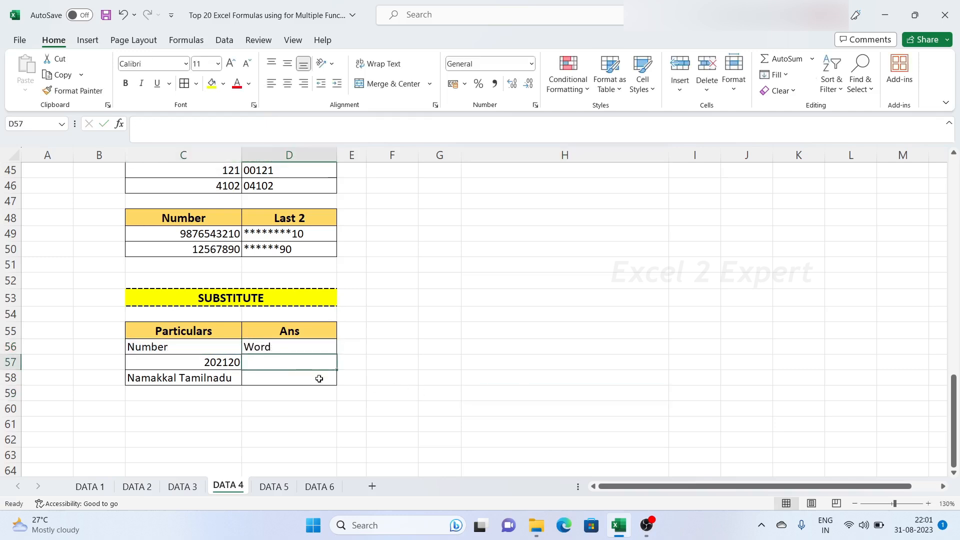
{"action": "type", "text": "="}
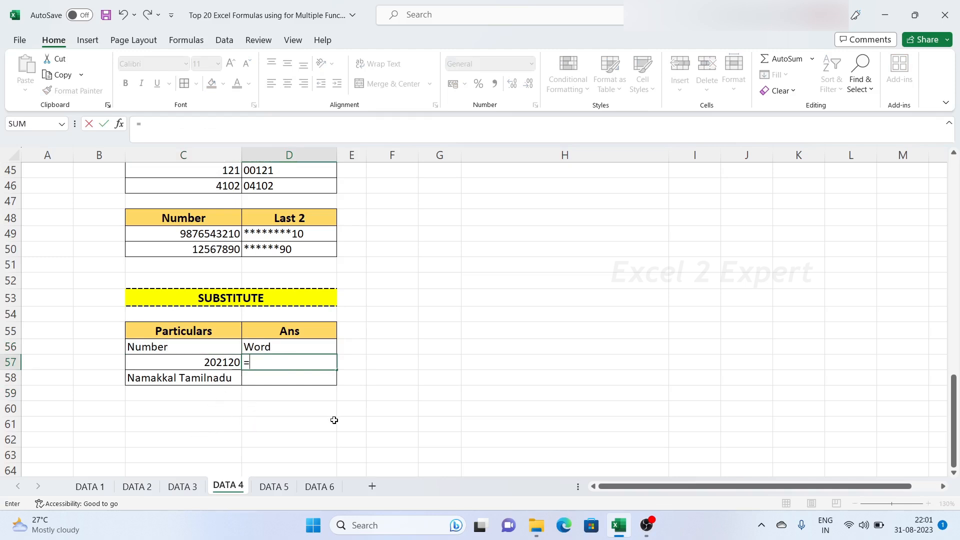
{"action": "type", "text": "t"}
{"action": "key", "text": "BackSpace"}
{"action": "type", "text": "subs"}
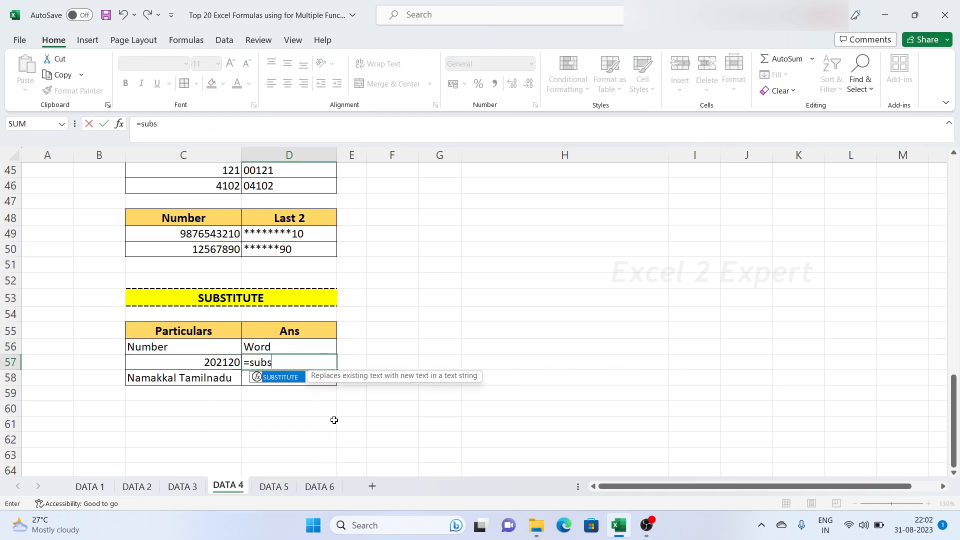
{"action": "key", "text": "Tab"}
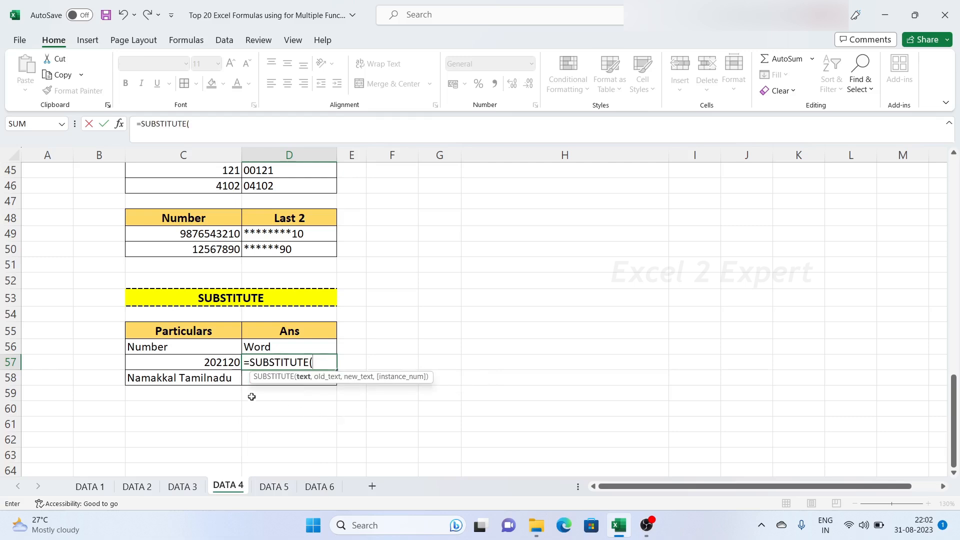
{"action": "left_click", "coordinate": [204, 363]}
{"action": "type", "text": ","}
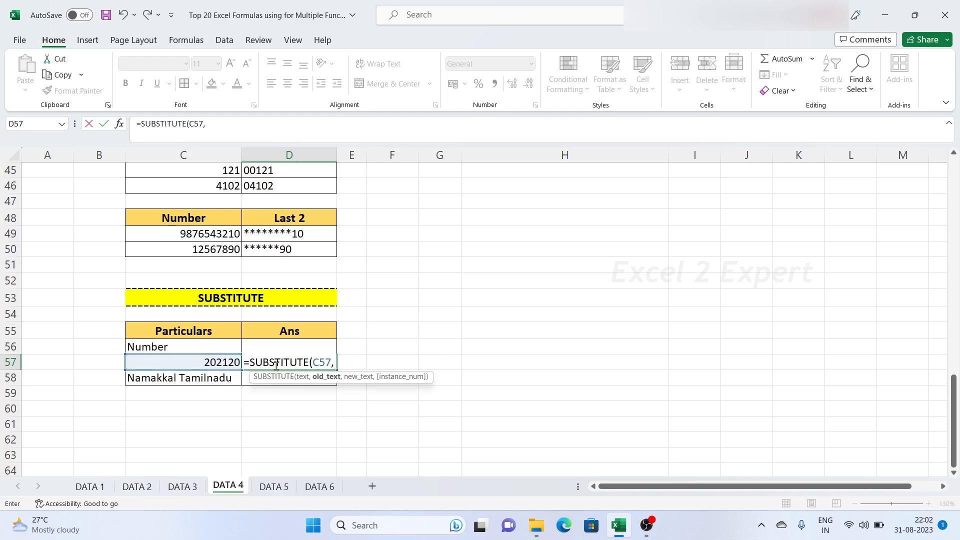
{"action": "type", "text": "20,"}
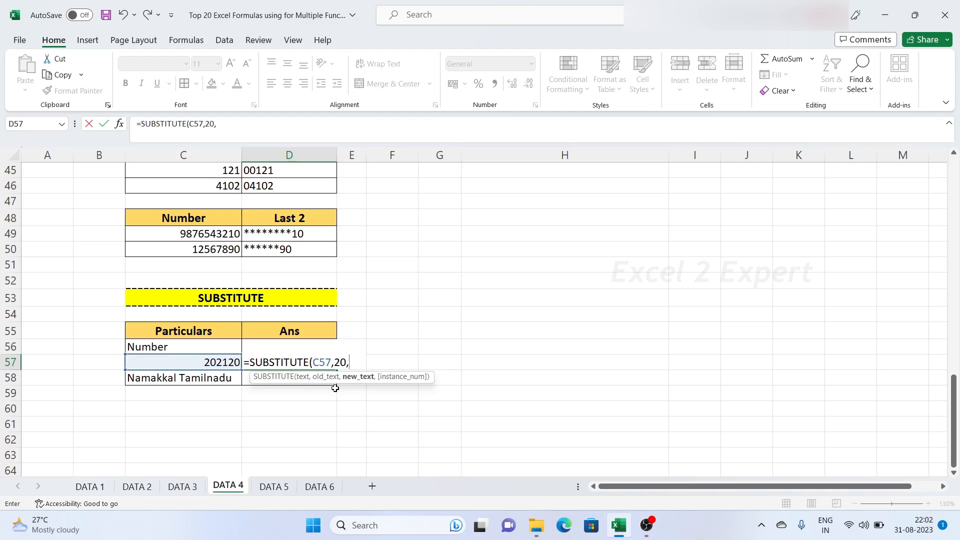
{"action": "type", "text": "23)"}
{"action": "key", "text": "Return"}
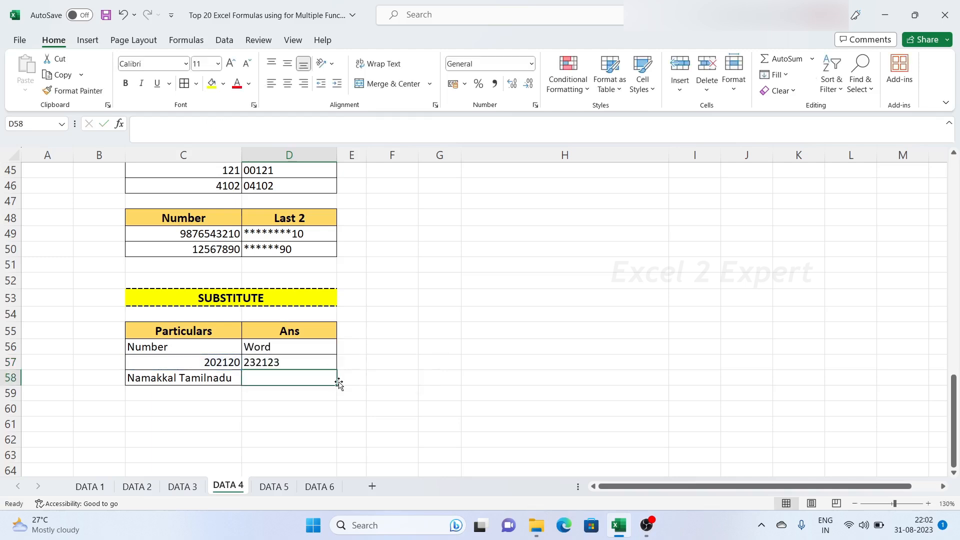
Step: Add instance number 1 to D57's formula, giving =SUBSTITUTE(C57,20,23,1), so only the first 20 is replaced
{"action": "left_click", "coordinate": [270, 365]}
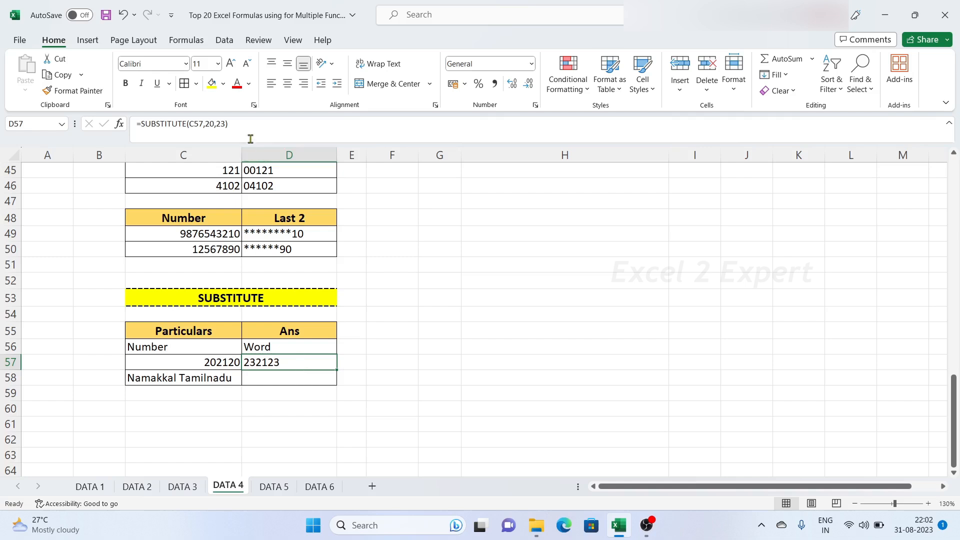
{"action": "left_click", "coordinate": [258, 121]}
{"action": "key", "text": "BackSpace"}
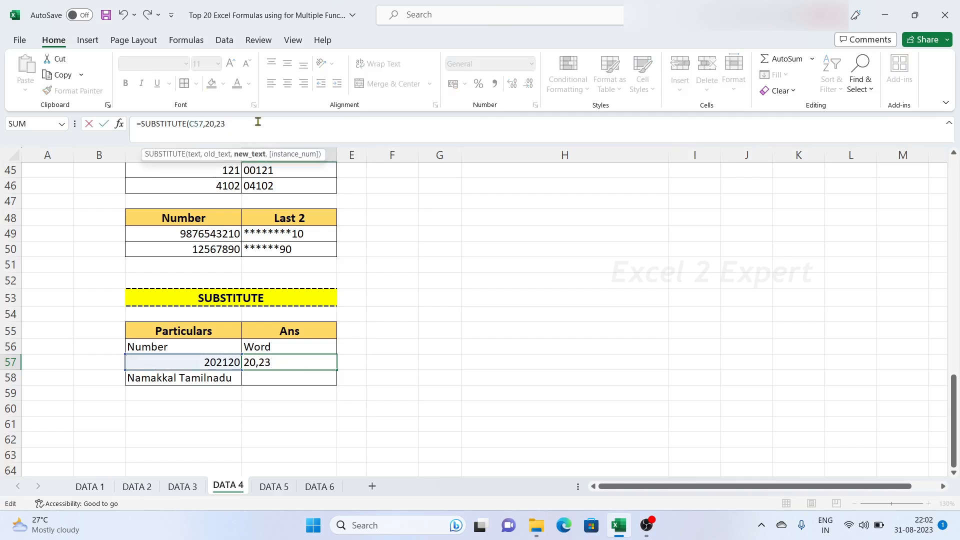
{"action": "type", "text": ","}
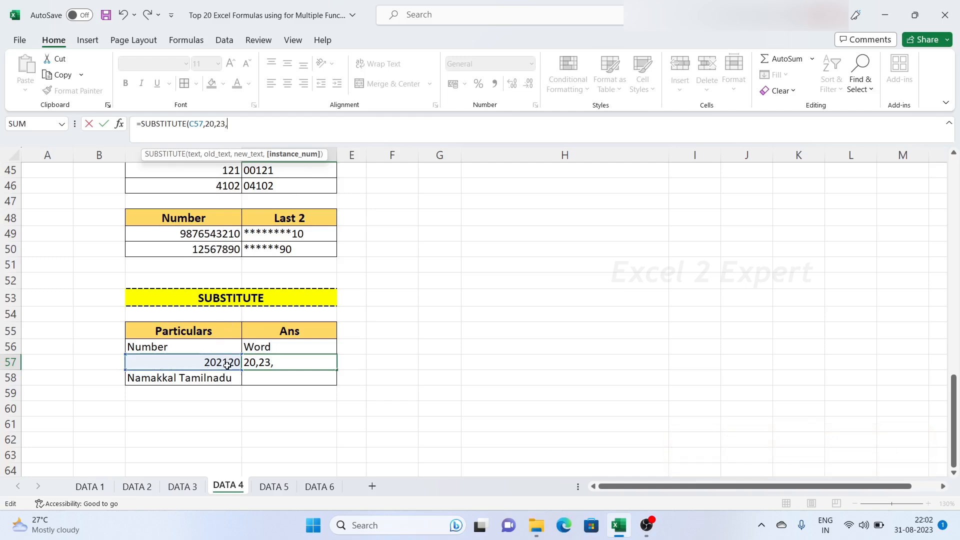
{"action": "type", "text": "2"}
{"action": "key", "text": "BackSpace"}
{"action": "type", "text": "1)"}
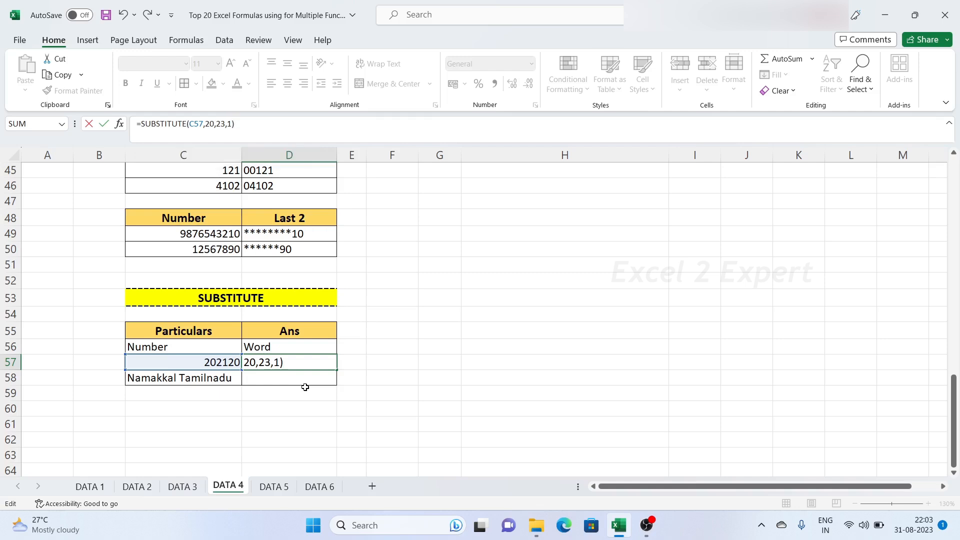
{"action": "key", "text": "Return"}
{"action": "left_click", "coordinate": [267, 351]}
Step: Change the instance number in D57's formula to 2, giving =SUBSTITUTE(C57,20,23,2)
{"action": "left_click", "coordinate": [264, 361]}
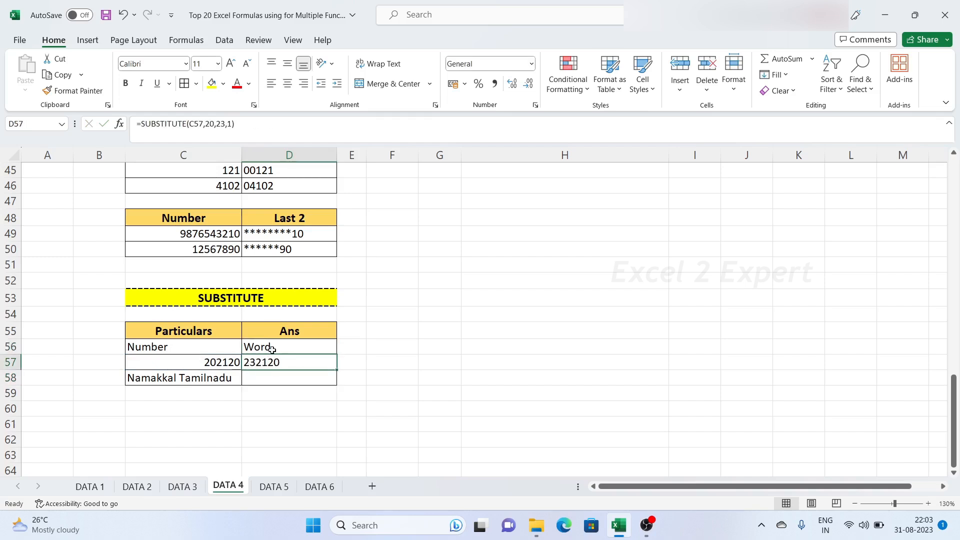
{"action": "left_click", "coordinate": [242, 127]}
{"action": "key", "text": "BackSpace"}
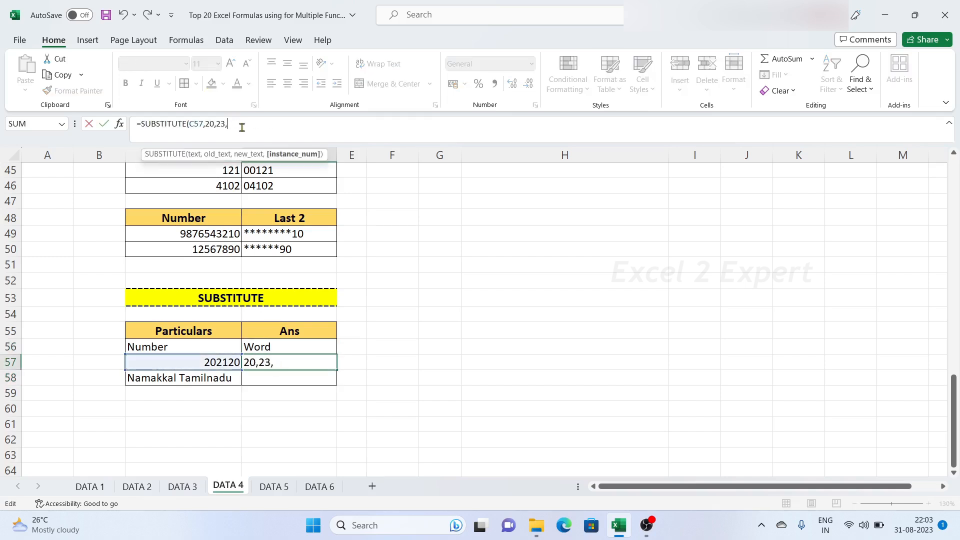
{"action": "type", "text": "2)"}
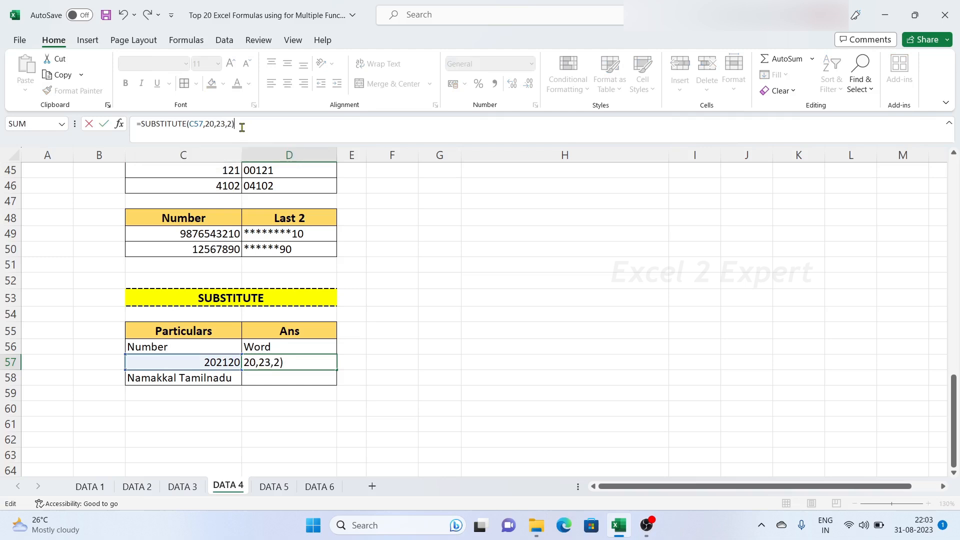
{"action": "key", "text": "Return"}
Step: Remove the instance number from D57's formula, leaving =SUBSTITUTE(C57,20,23)
{"action": "left_click", "coordinate": [287, 363]}
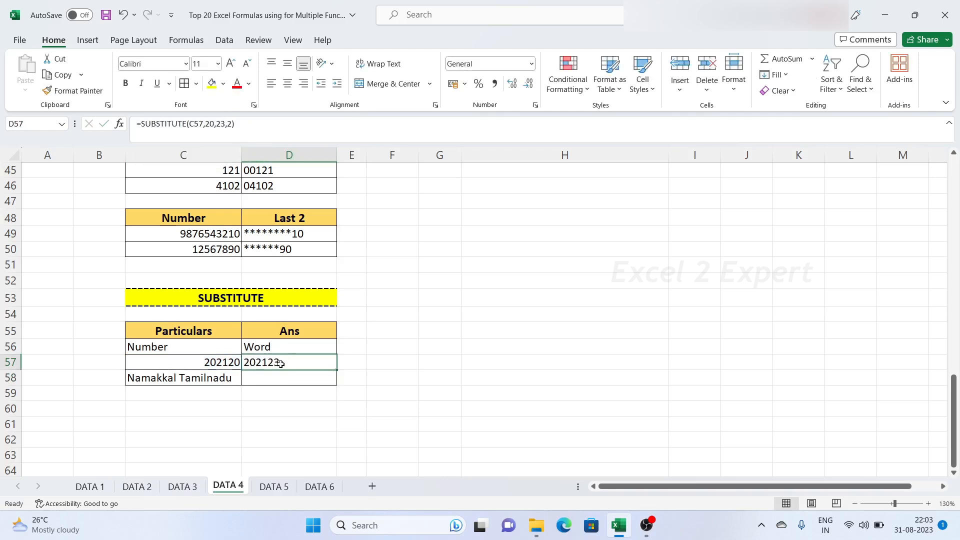
{"action": "left_click", "coordinate": [263, 129]}
{"action": "key", "text": "BackSpace"}
{"action": "key", "text": "BackSpace"}
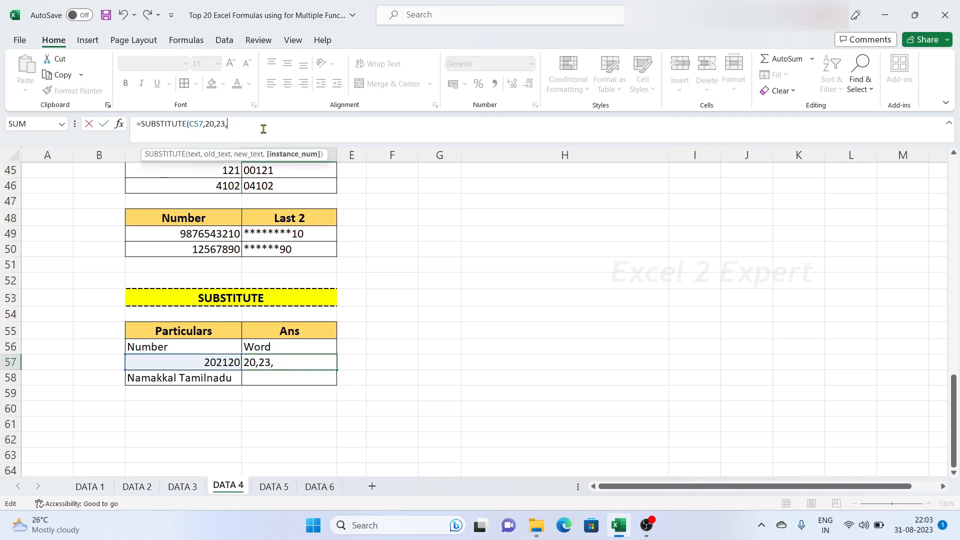
{"action": "key", "text": "BackSpace"}
{"action": "type", "text": ")"}
{"action": "key", "text": "Return"}
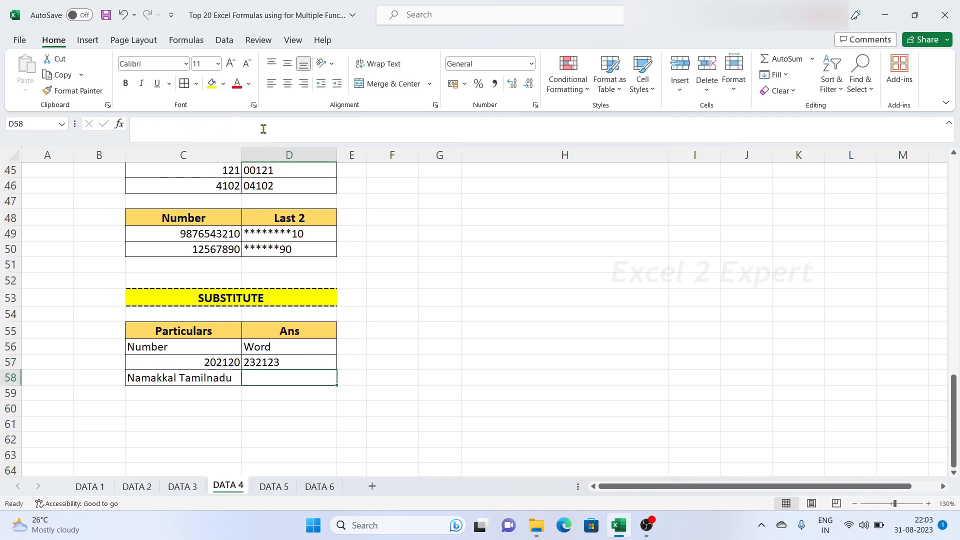
Step: Set the instance number in D57's formula to 3, giving =SUBSTITUTE(C57,20,23,3)
{"action": "left_click", "coordinate": [306, 366]}
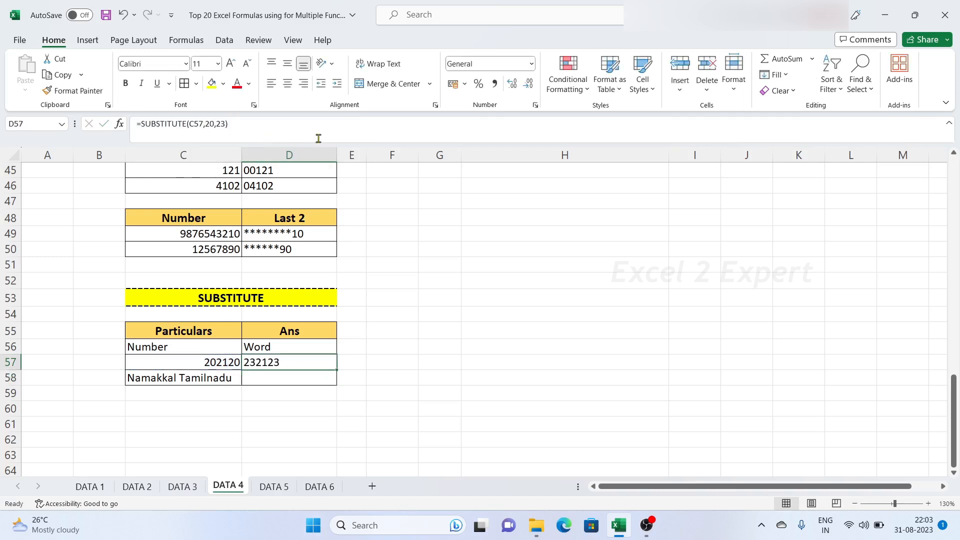
{"action": "left_click", "coordinate": [285, 128]}
{"action": "key", "text": "BackSpace"}
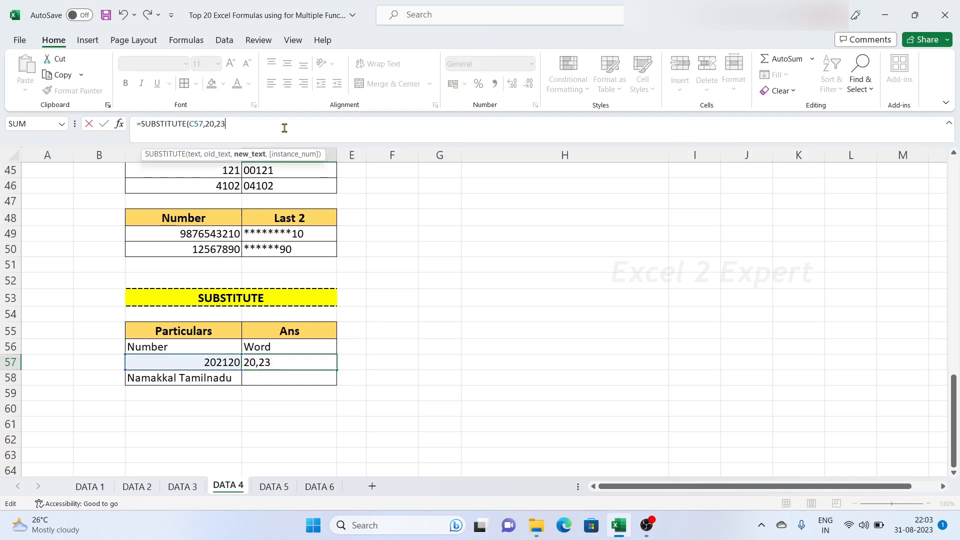
{"action": "type", "text": ",3)"}
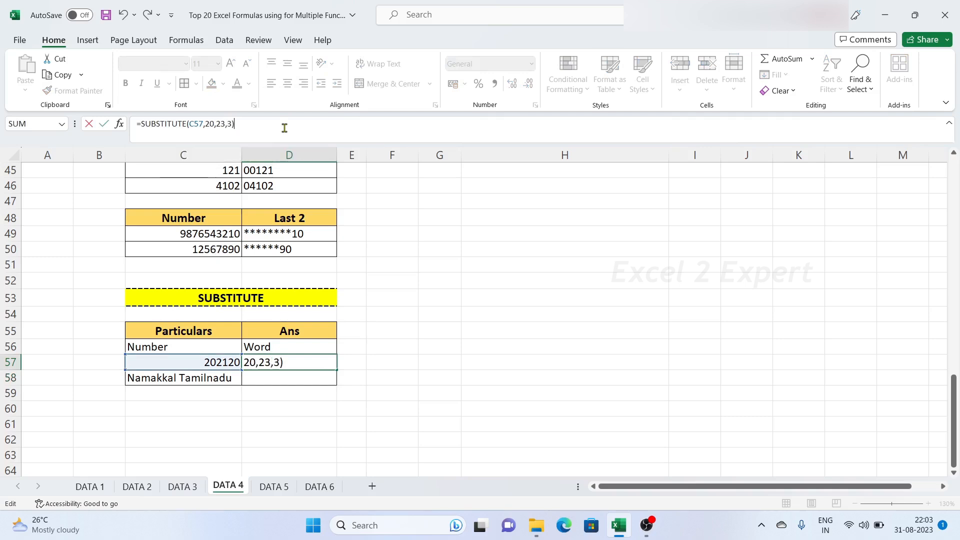
{"action": "key", "text": "Return"}
{"action": "left_click", "coordinate": [473, 392]}
{"action": "left_click_drag", "start_coordinate": [475, 438], "coordinate": [469, 425]}
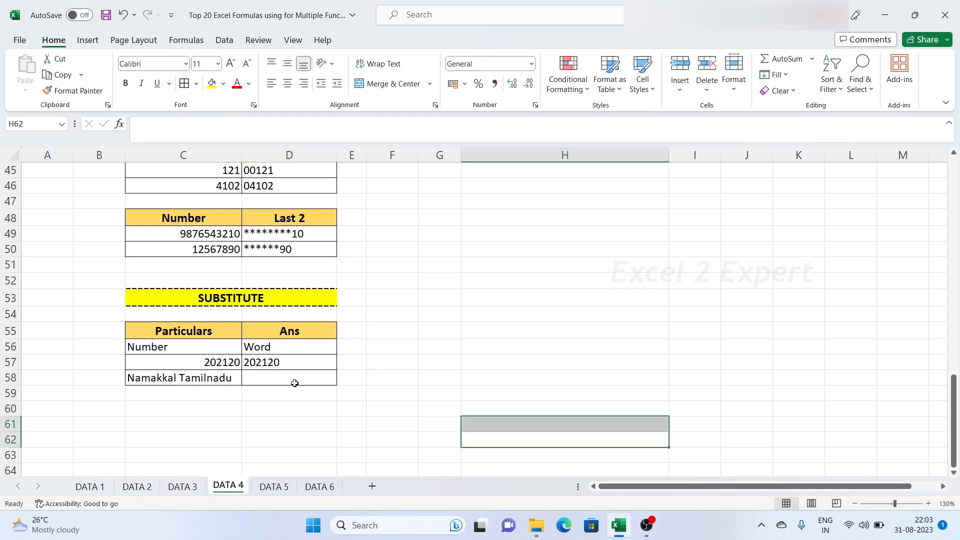
Step: In D58, enter =SUBSTITUTE(C58," ","-") to replace the space in the place name with a hyphen
{"action": "left_click", "coordinate": [294, 383]}
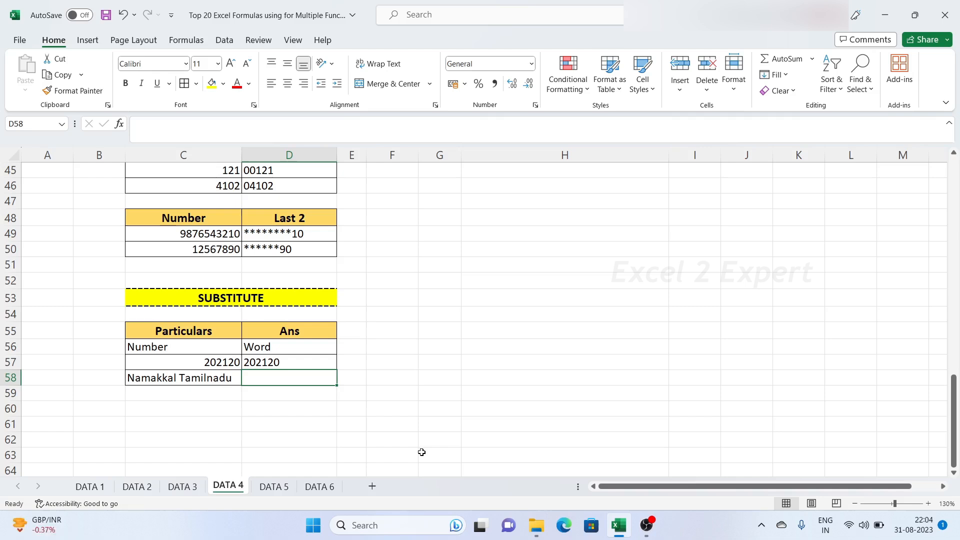
{"action": "type", "text": "="}
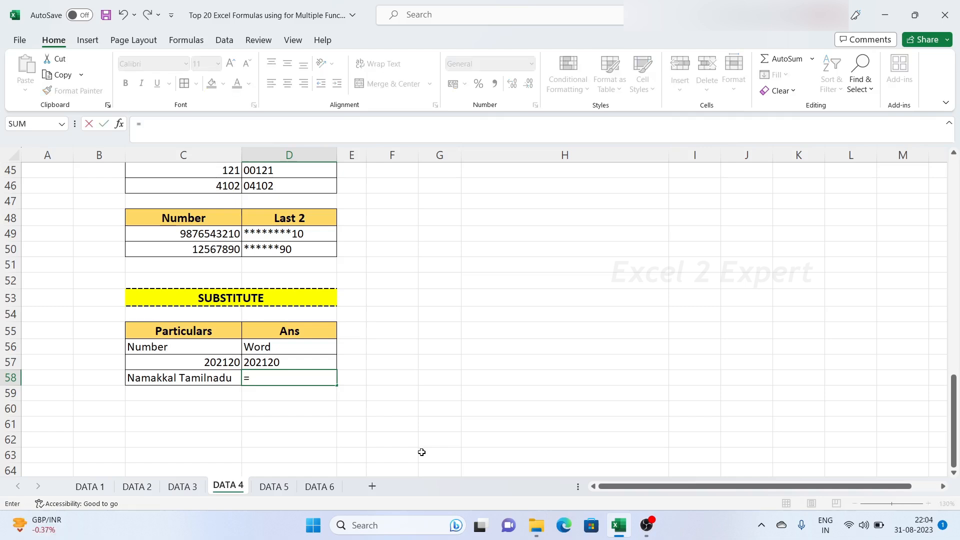
{"action": "type", "text": "subs"}
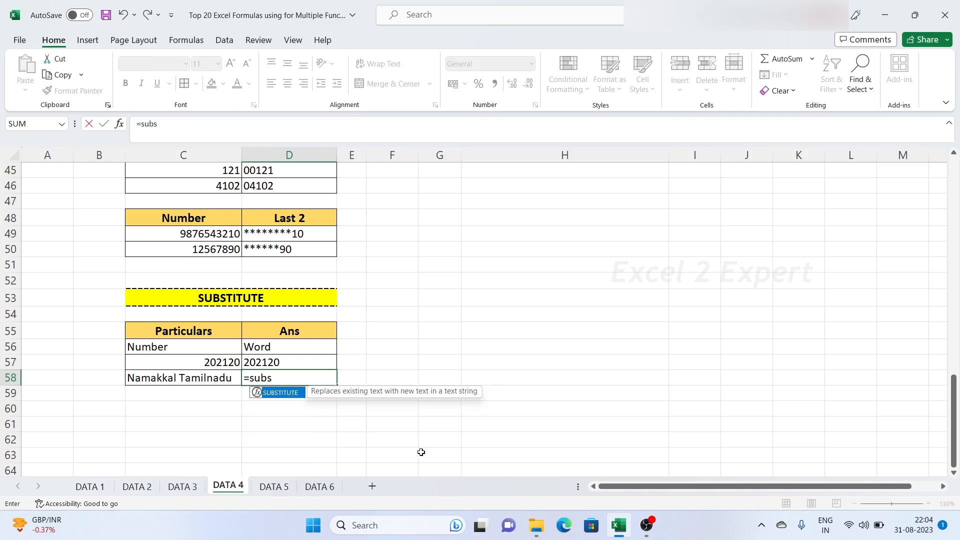
{"action": "key", "text": "Tab"}
{"action": "left_click", "coordinate": [171, 378]}
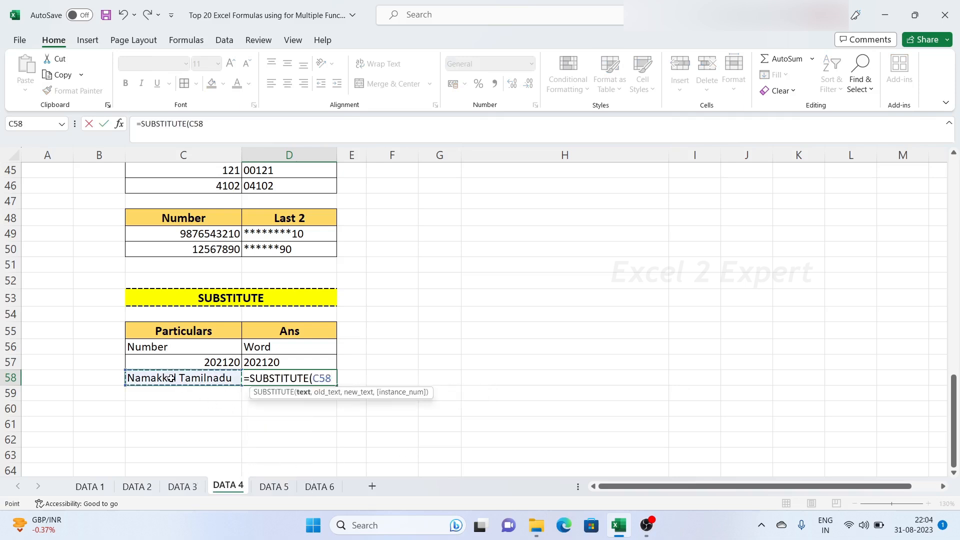
{"action": "type", "text": ","}
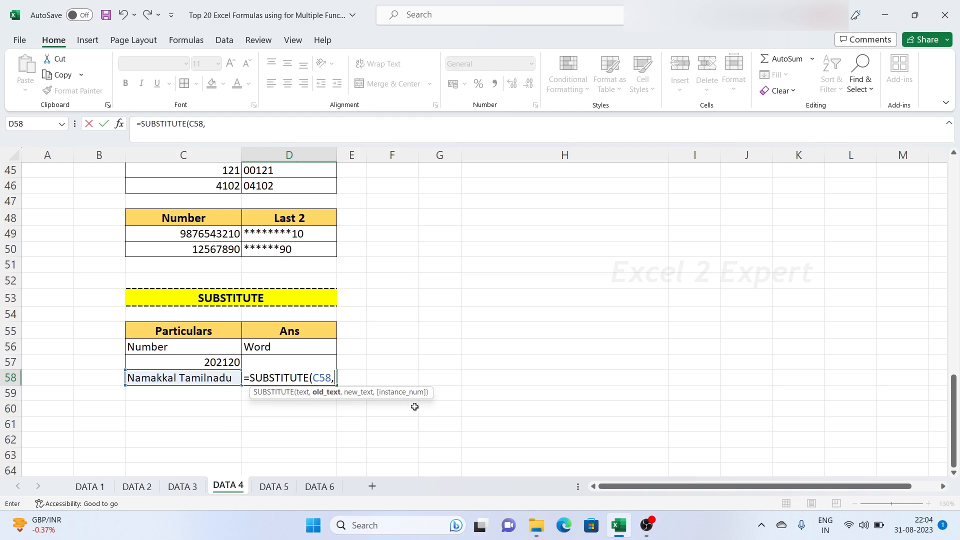
{"action": "type", "text": "\" \",\"-"}
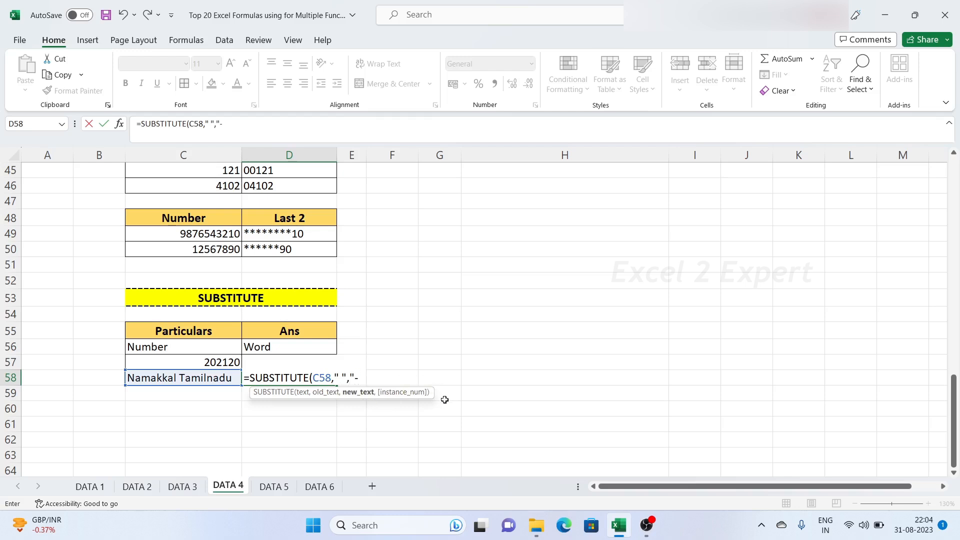
{"action": "type", "text": "\")"}
{"action": "key", "text": "Return"}
{"action": "left_click", "coordinate": [395, 423]}
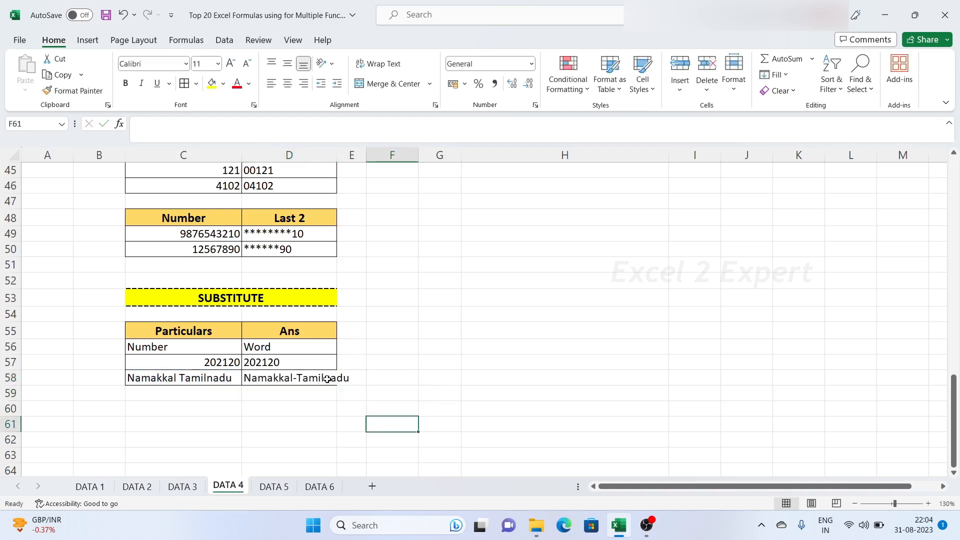
Step: Auto-fit the width of column D to show the full hyphenated text in D58
{"action": "left_click", "coordinate": [325, 377]}
{"action": "double_click", "coordinate": [337, 155]}
{"action": "left_click", "coordinate": [456, 313]}
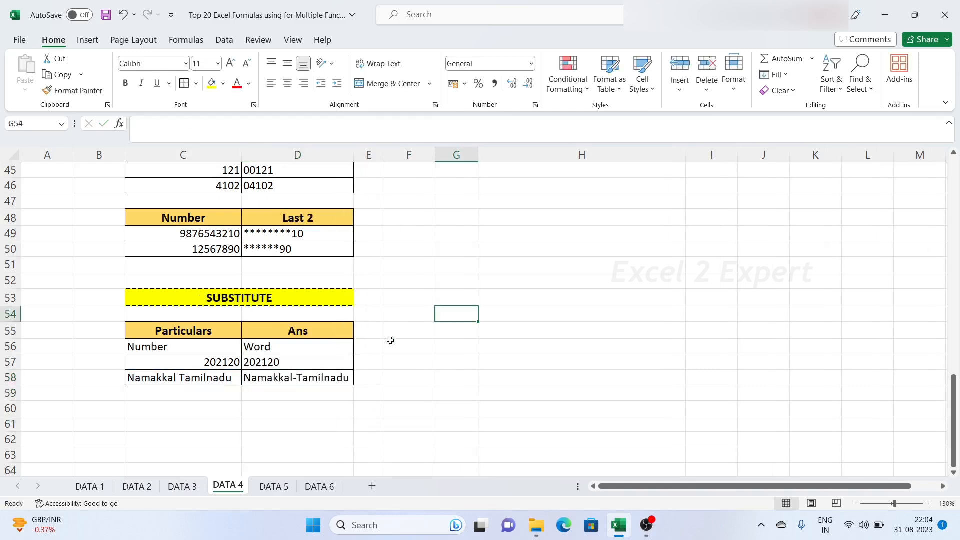
{"action": "left_click", "coordinate": [422, 376]}
{"action": "left_click", "coordinate": [400, 424]}
{"action": "left_click", "coordinate": [327, 393]}
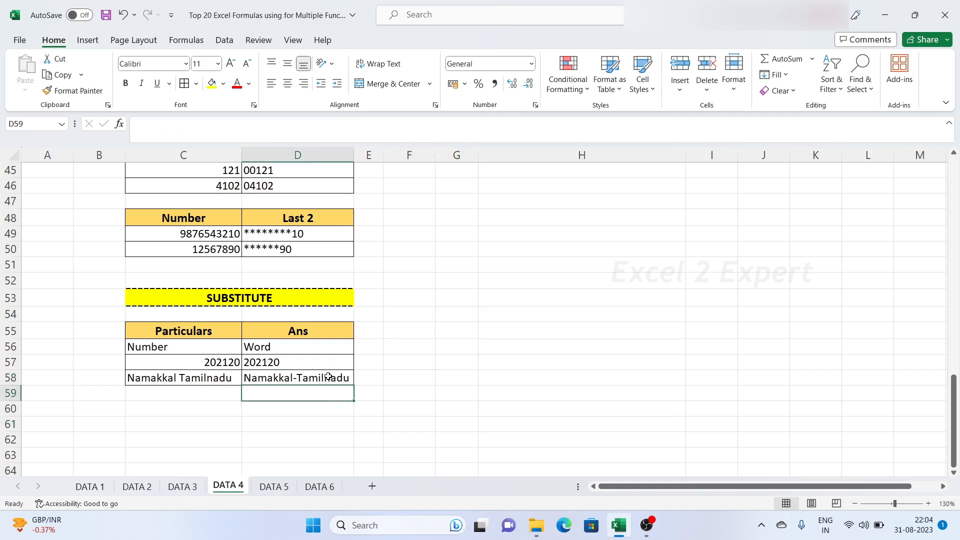
{"action": "left_click", "coordinate": [550, 388]}
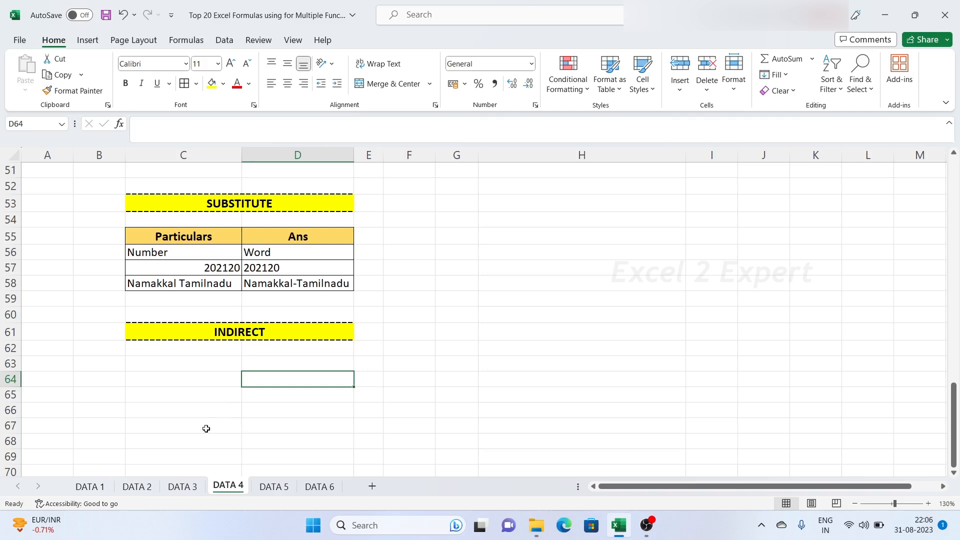
Step: In D64 below the INDIRECT heading, enter the direct cell reference =A10
{"action": "type", "text": "=A1"}
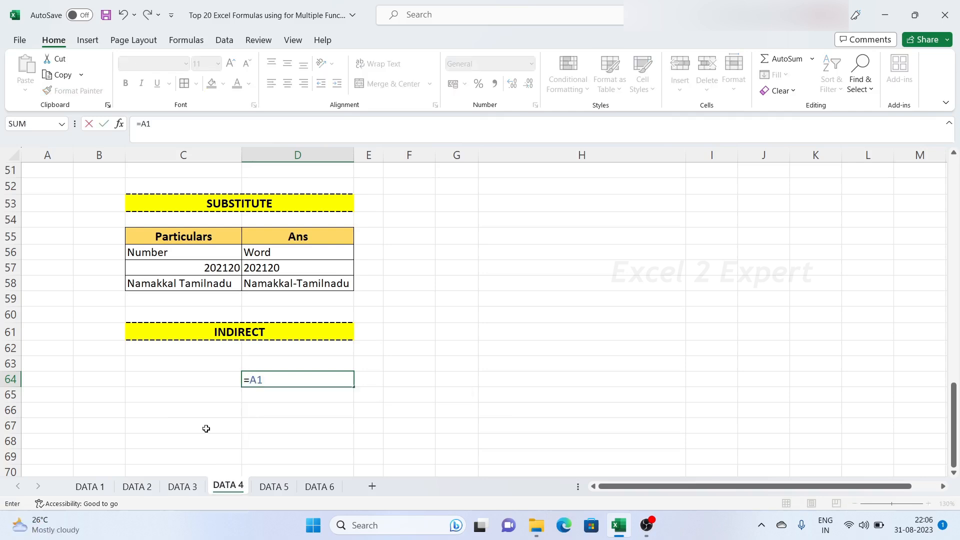
{"action": "type", "text": "0"}
{"action": "left_click_drag", "start_coordinate": [274, 381], "coordinate": [250, 379]}
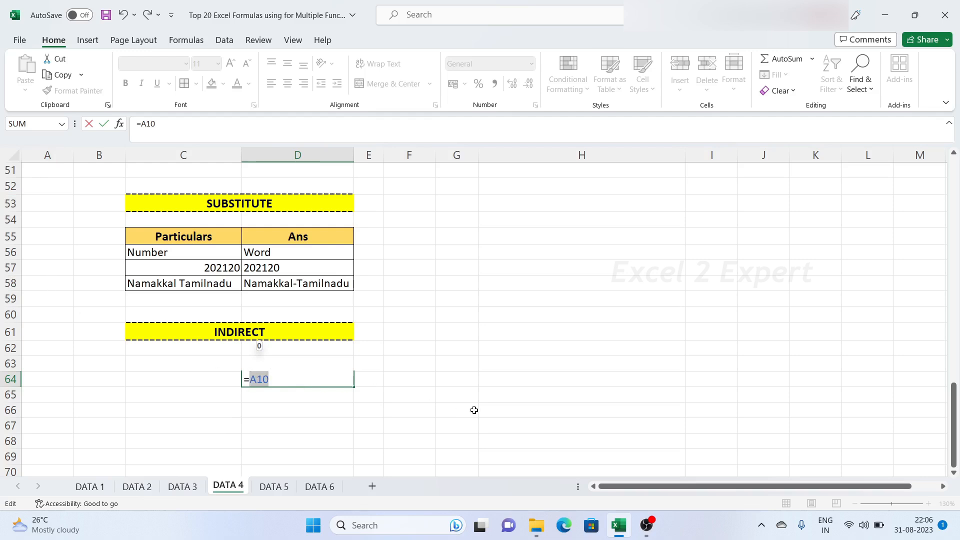
{"action": "key", "text": "Return"}
{"action": "key", "text": "Up"}
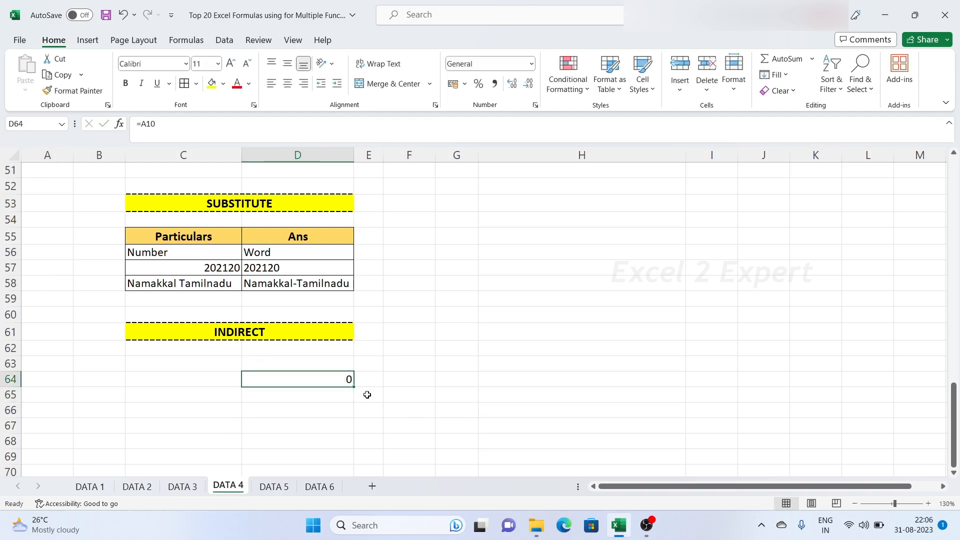
Step: Replace the direct reference in D64 with =C55 to point at the Particulars header, and review the formula
{"action": "scroll", "coordinate": [365, 382], "scroll_direction": "up", "scroll_amount": 16}
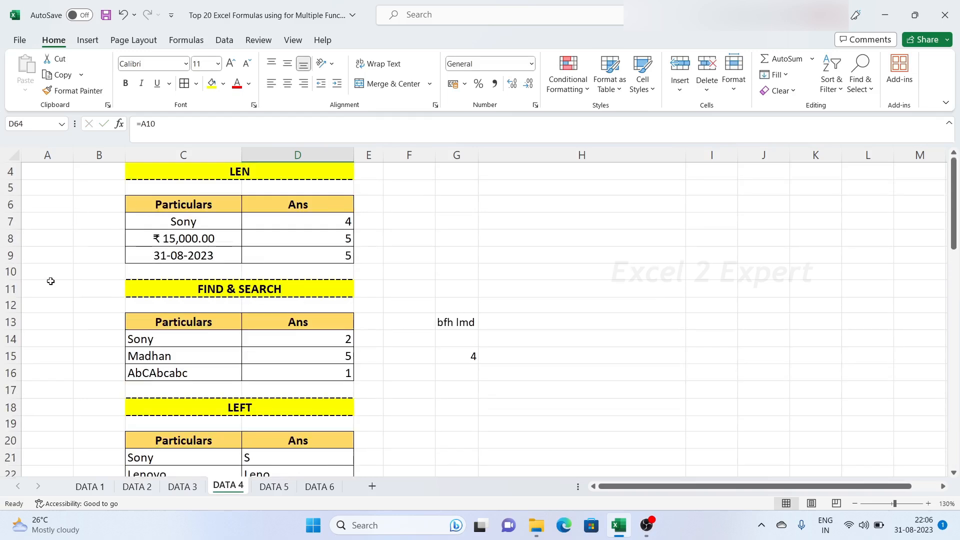
{"action": "scroll", "coordinate": [360, 425], "scroll_direction": "down", "scroll_amount": 19}
{"action": "scroll", "coordinate": [349, 420], "scroll_direction": "up", "scroll_amount": 5}
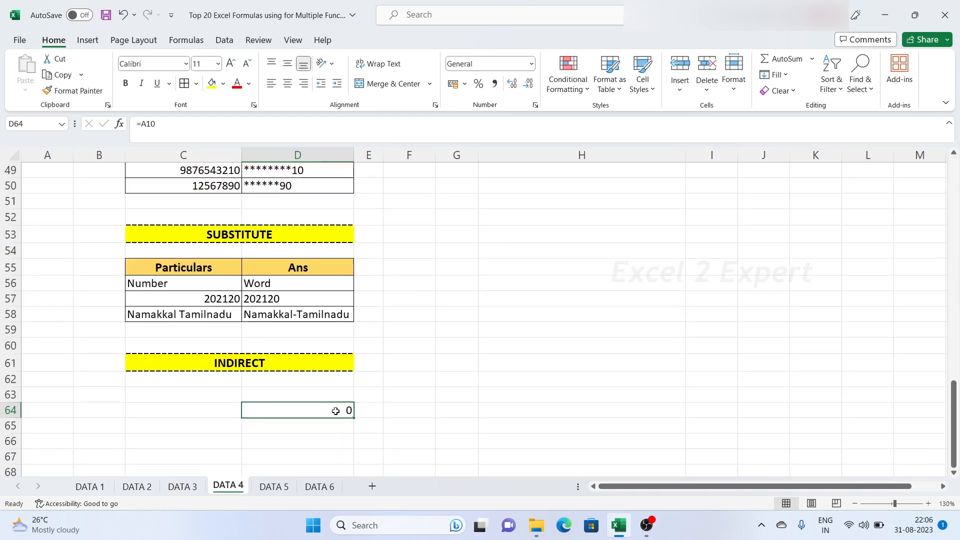
{"action": "left_click", "coordinate": [216, 318]}
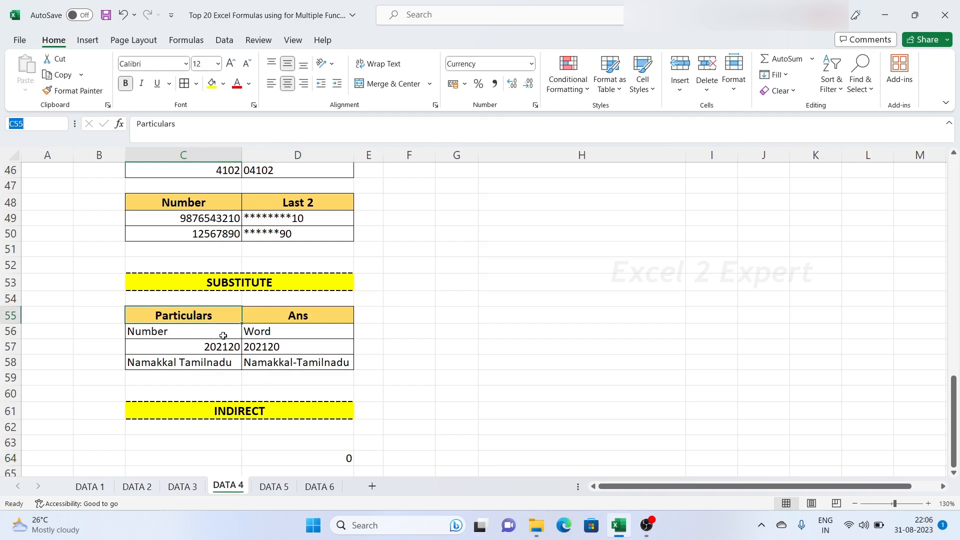
{"action": "scroll", "coordinate": [397, 415], "scroll_direction": "down", "scroll_amount": 3}
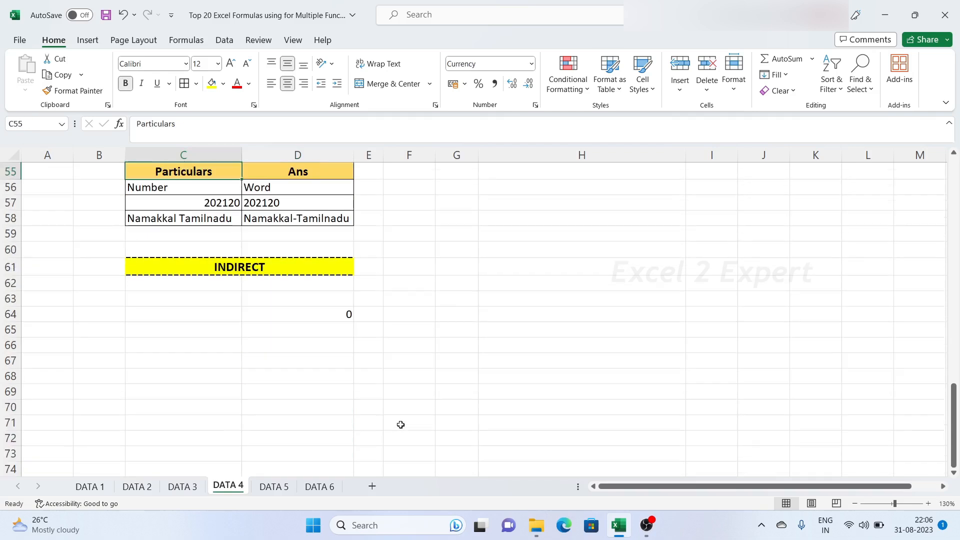
{"action": "left_click", "coordinate": [332, 318]}
{"action": "type", "text": "=C55"}
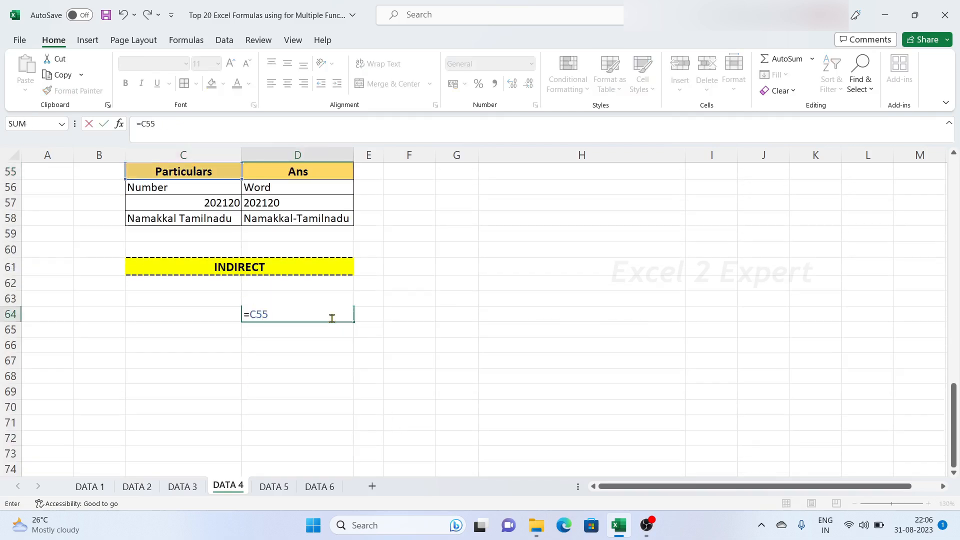
{"action": "key", "text": "Return"}
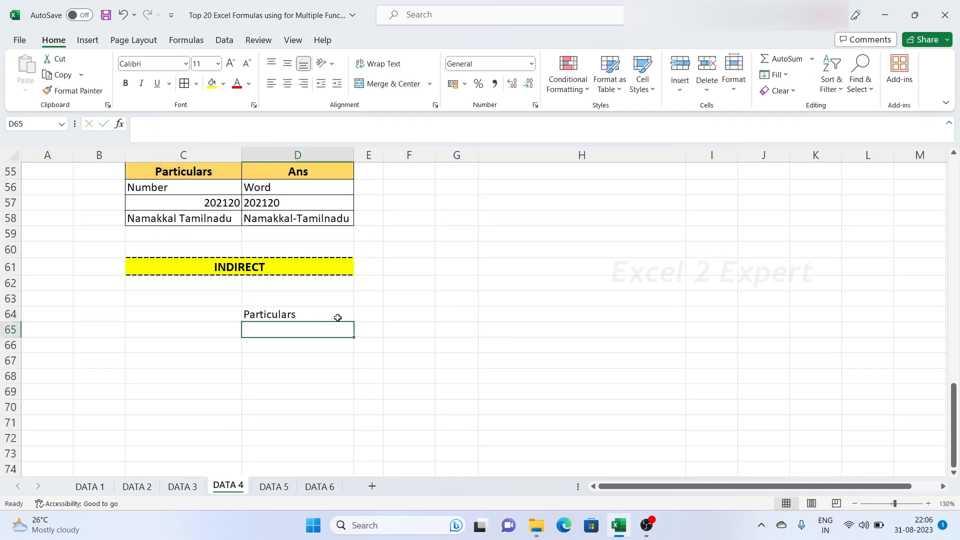
{"action": "left_click", "coordinate": [332, 316]}
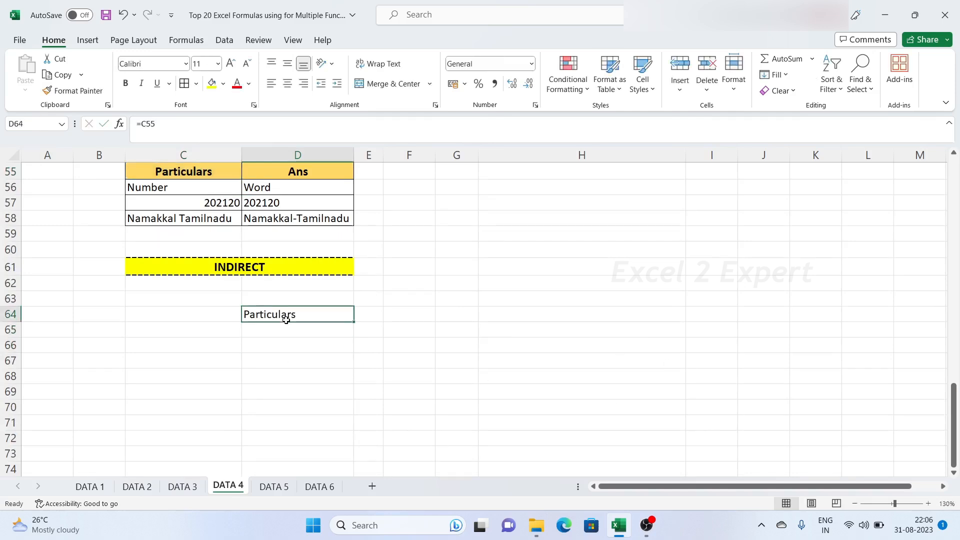
{"action": "left_click_drag", "start_coordinate": [176, 126], "coordinate": [136, 125]}
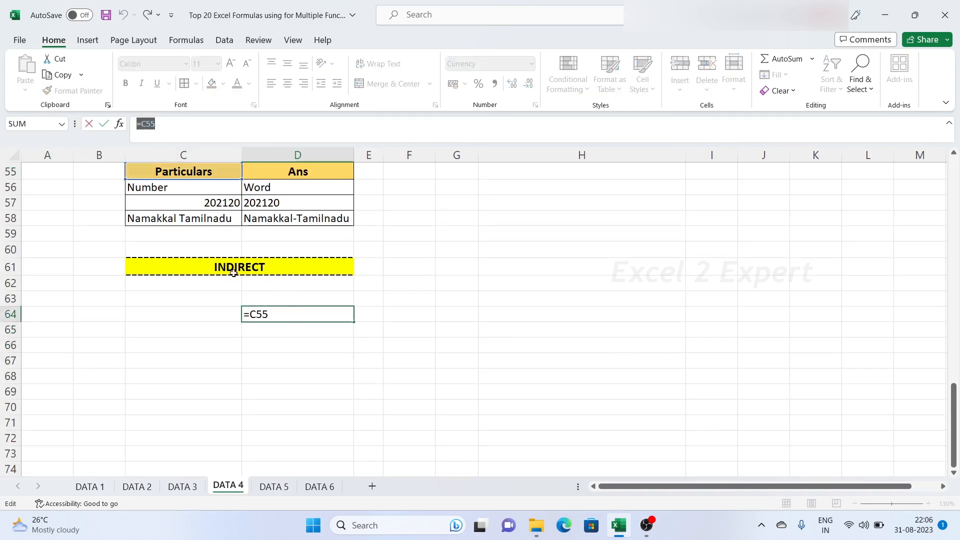
{"action": "key", "text": "Escape"}
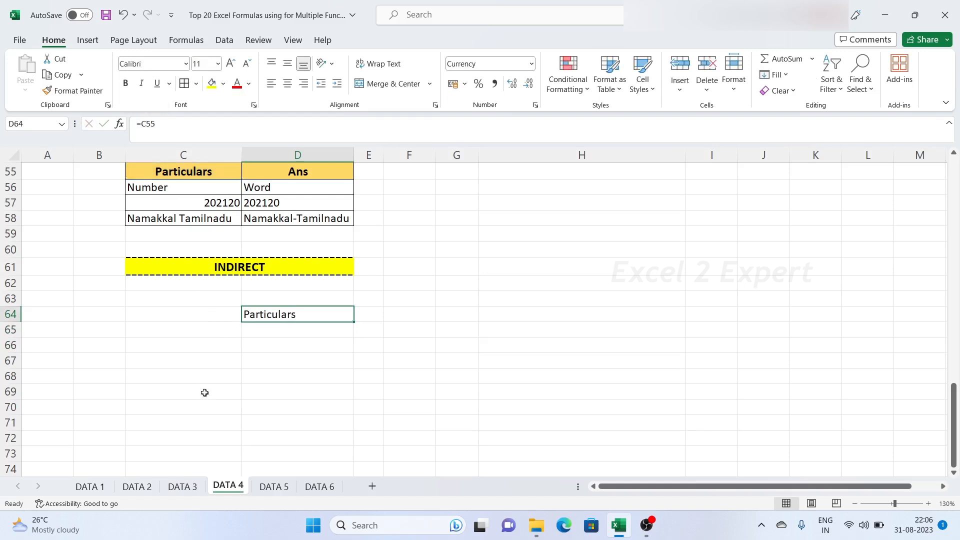
Step: Enter the cell address C55 as plain text in C68
{"action": "left_click", "coordinate": [161, 314]}
{"action": "left_click", "coordinate": [196, 373]}
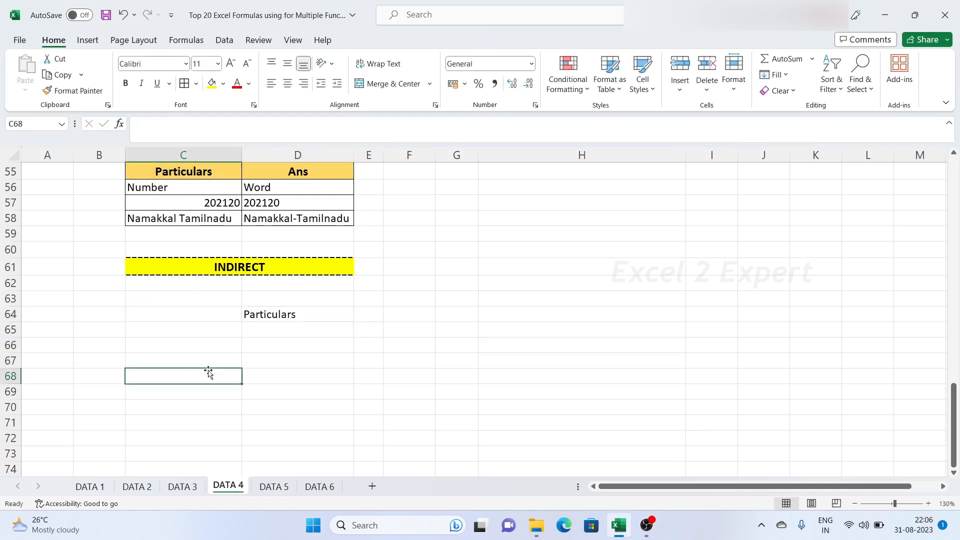
{"action": "type", "text": "CGG"}
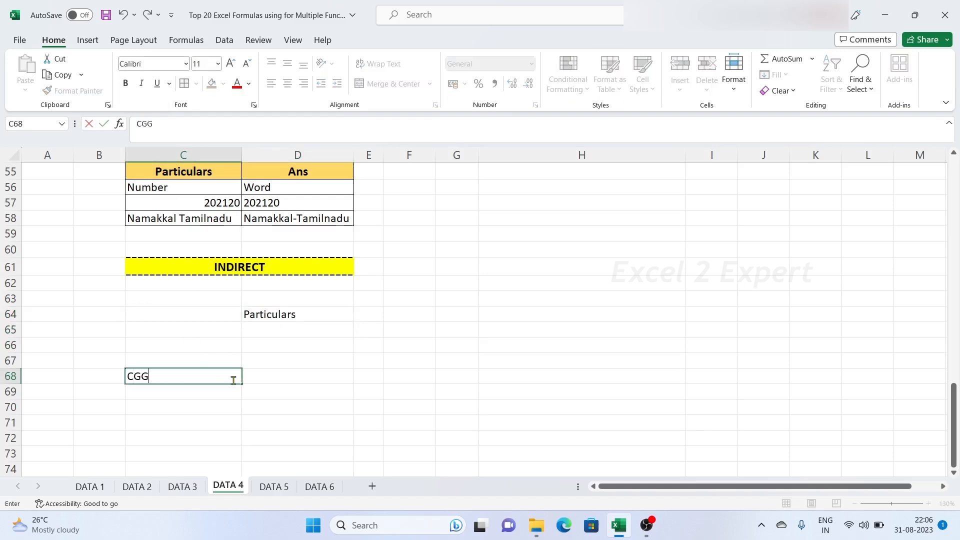
{"action": "key", "text": "BackSpace"}
{"action": "key", "text": "BackSpace"}
{"action": "type", "text": "55"}
{"action": "left_click", "coordinate": [275, 378]}
{"action": "key", "text": "Return"}
{"action": "left_click", "coordinate": [291, 378]}
{"action": "left_click", "coordinate": [158, 375]}
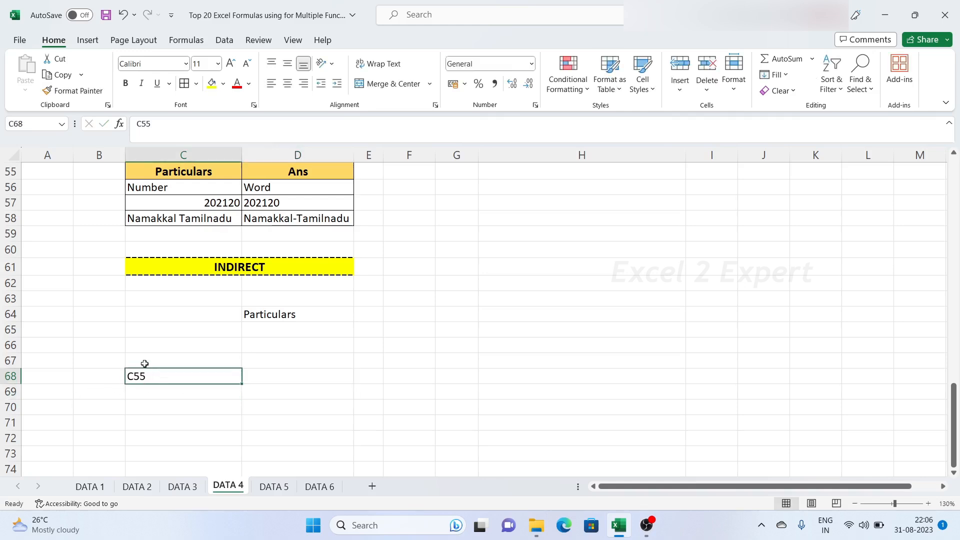
Step: In D68, enter =INDIRECT(C68) to return the content of the cell whose address is written in C68
{"action": "left_click", "coordinate": [264, 379]}
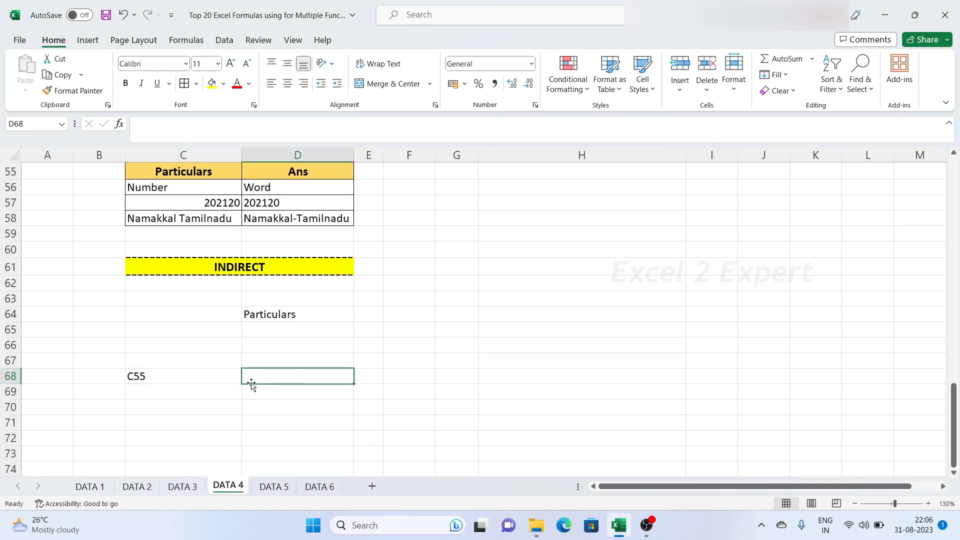
{"action": "type", "text": "=INDIRECT("}
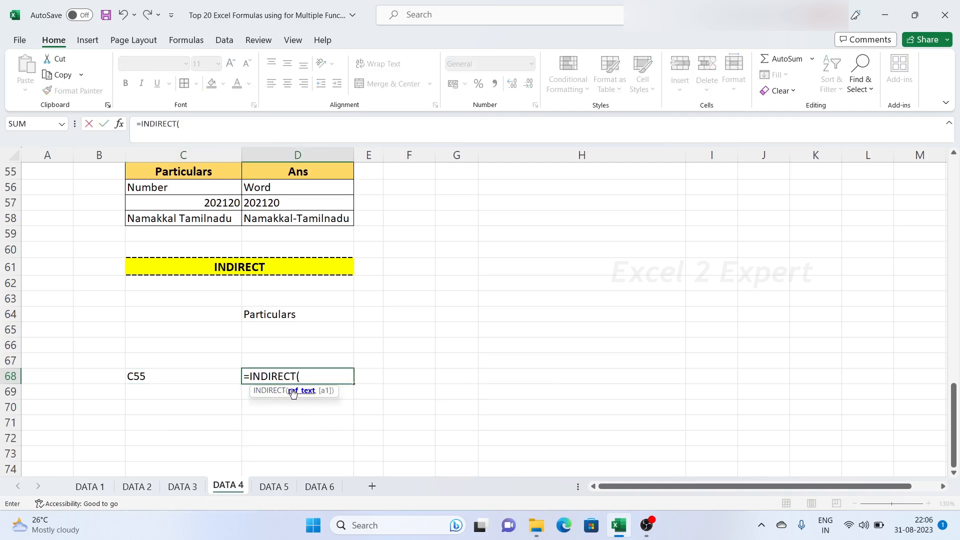
{"action": "left_click", "coordinate": [147, 382]}
{"action": "type", "text": ")"}
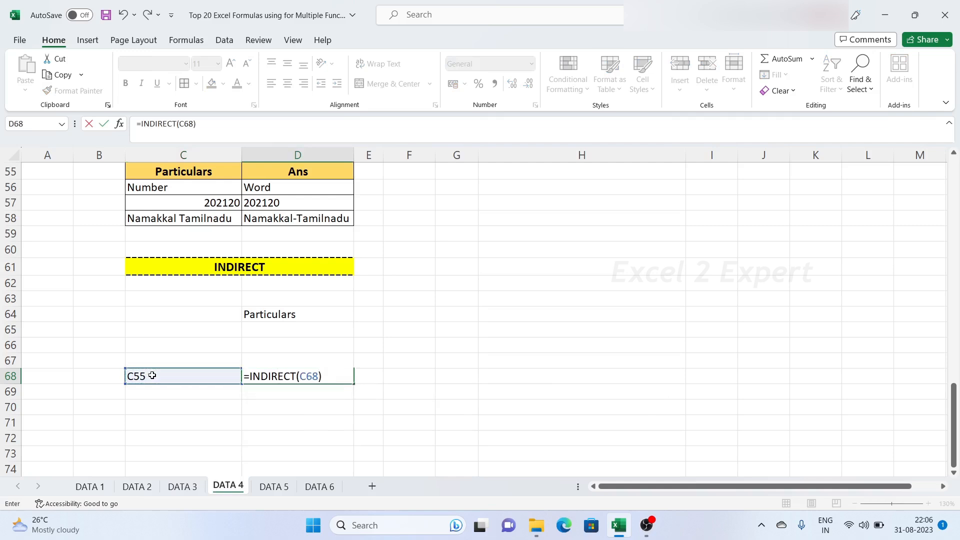
{"action": "key", "text": "Return"}
{"action": "left_click", "coordinate": [294, 380]}
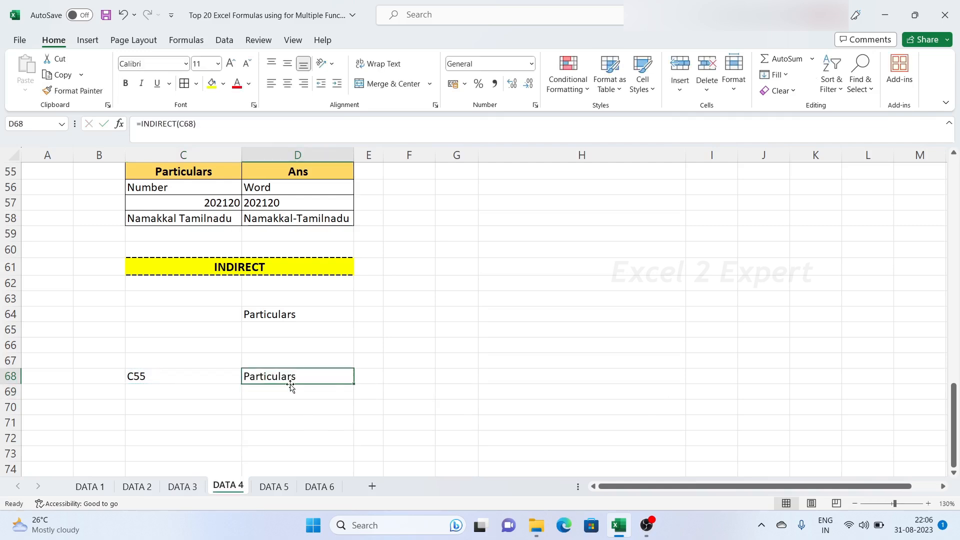
Step: Examine how the INDIRECT formula in D68 relates to the address text in C68 and the header in C55
{"action": "left_click", "coordinate": [180, 175]}
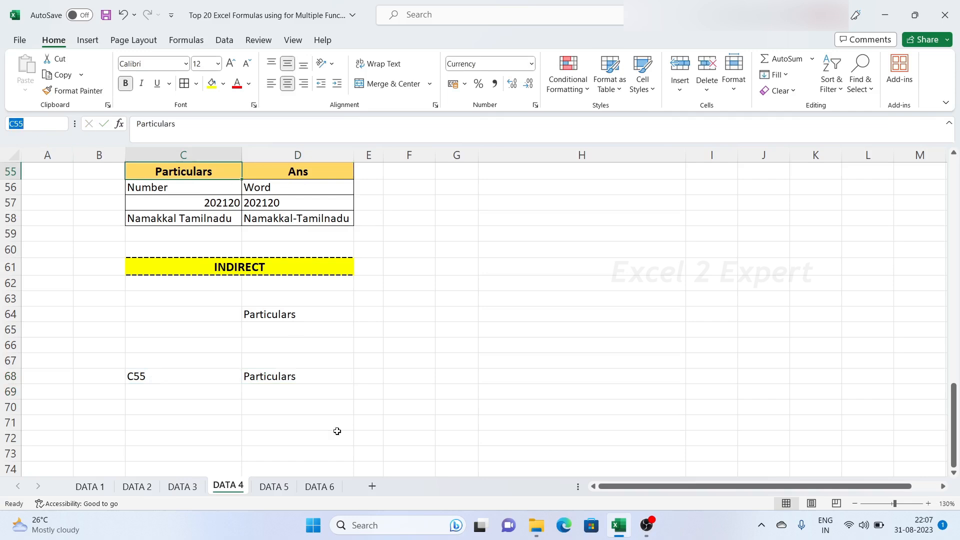
{"action": "left_click", "coordinate": [297, 382]}
{"action": "left_click", "coordinate": [248, 423]}
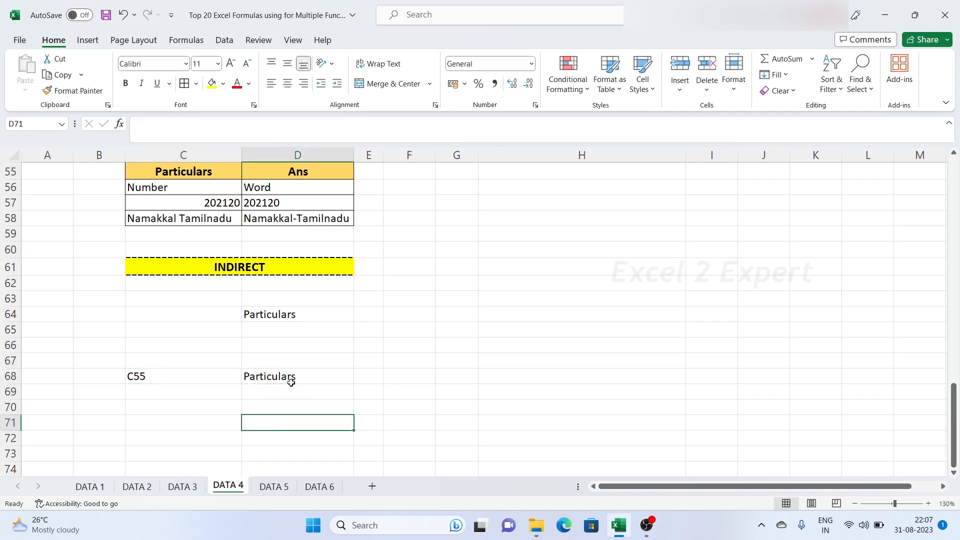
{"action": "left_click", "coordinate": [295, 376]}
{"action": "left_click", "coordinate": [157, 375]}
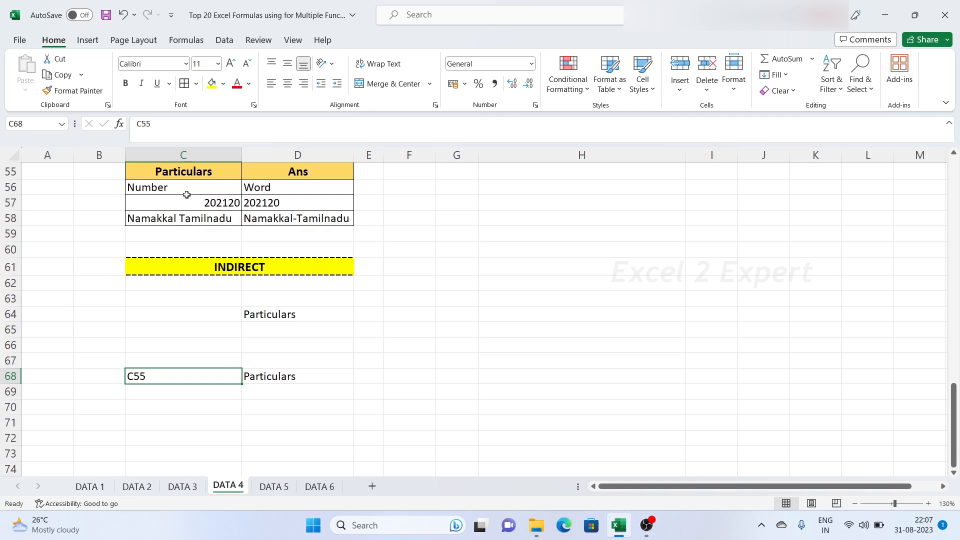
{"action": "left_click", "coordinate": [196, 175]}
{"action": "left_click", "coordinate": [285, 378]}
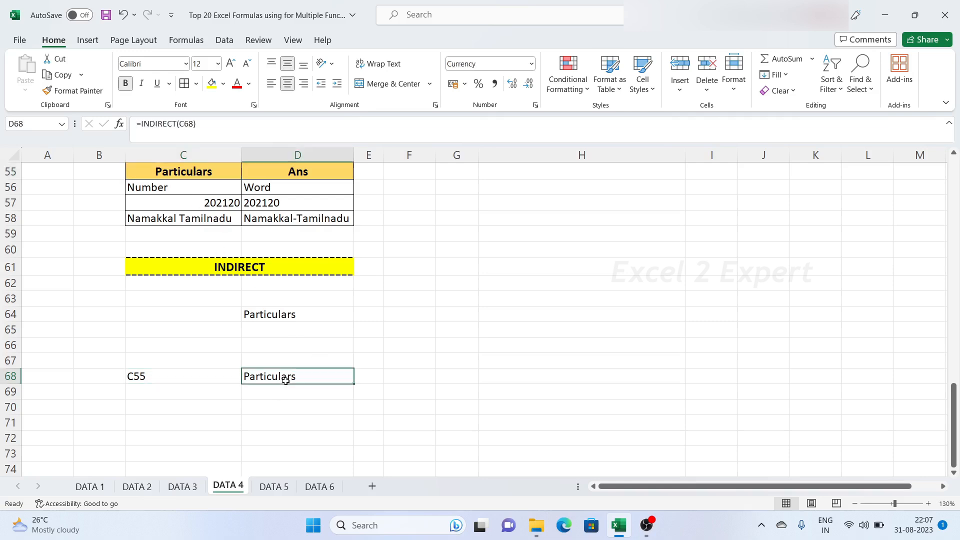
{"action": "scroll", "coordinate": [284, 381], "scroll_direction": "down", "scroll_amount": 1}
{"action": "scroll", "coordinate": [283, 382], "scroll_direction": "up", "scroll_amount": 1}
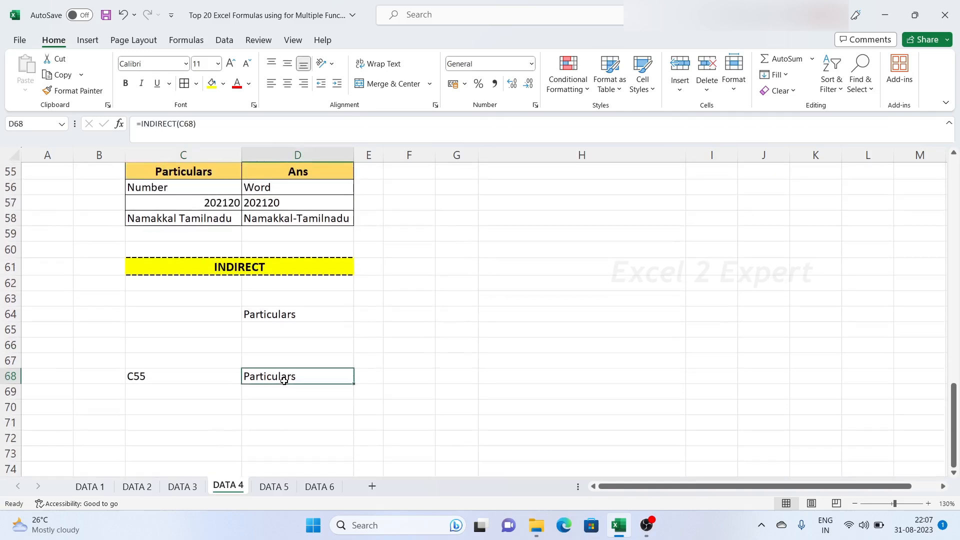
{"action": "left_click", "coordinate": [171, 418]}
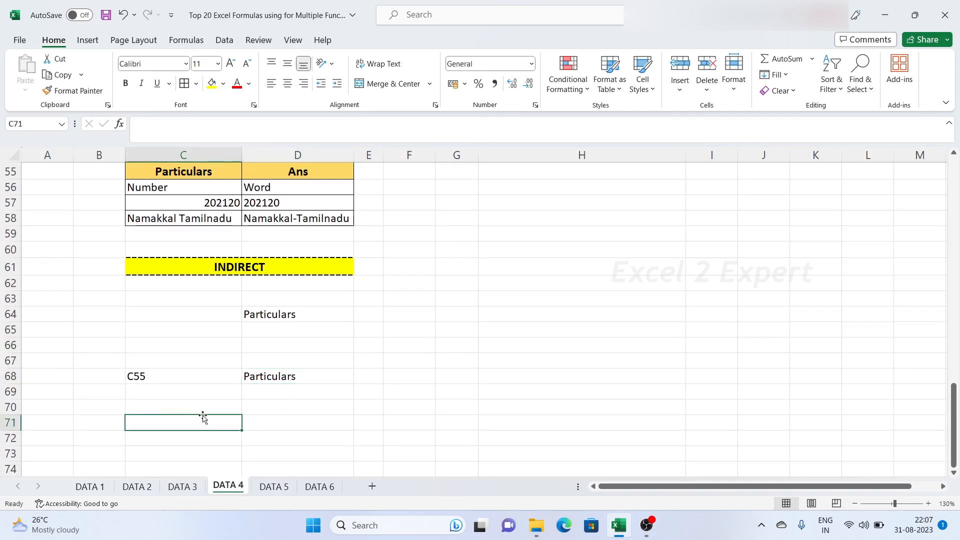
{"action": "left_click", "coordinate": [313, 378]}
{"action": "left_click", "coordinate": [223, 128]}
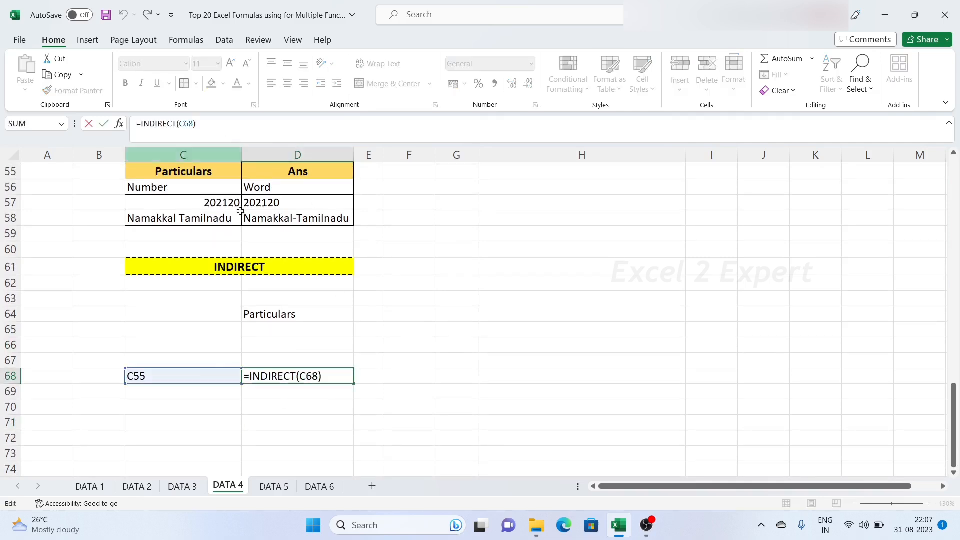
Step: In D71, enter =INDIRECT("d43") with the cell address given as quoted text
{"action": "left_click", "coordinate": [297, 420]}
{"action": "type", "text": "=INDIRE"}
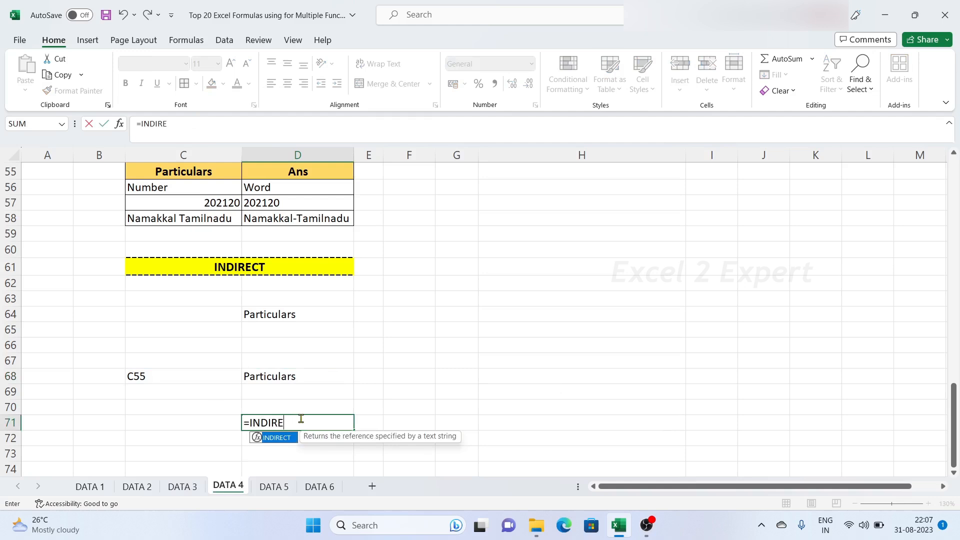
{"action": "type", "text": "CT("}
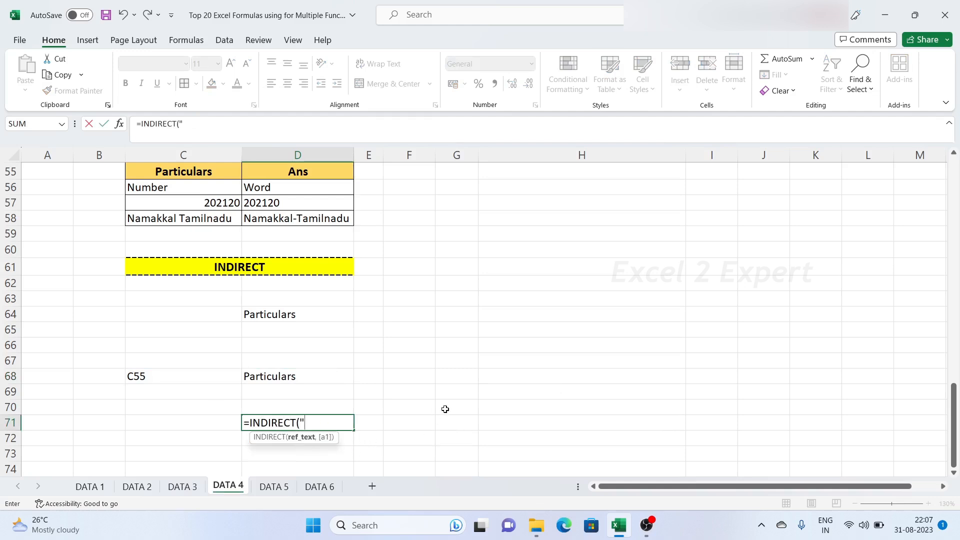
{"action": "scroll", "coordinate": [409, 290], "scroll_direction": "up", "scroll_amount": 2}
{"action": "scroll", "coordinate": [408, 290], "scroll_direction": "up", "scroll_amount": 4}
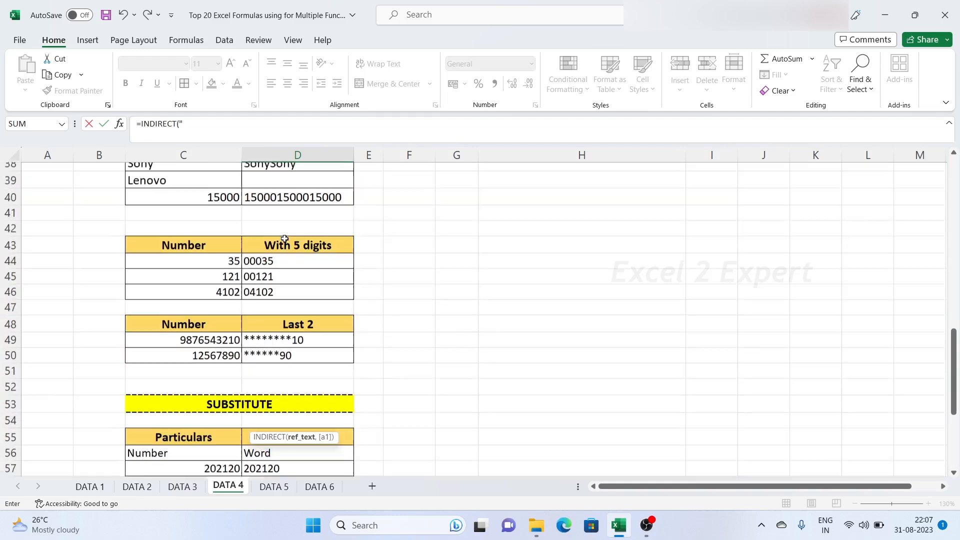
{"action": "scroll", "coordinate": [298, 270], "scroll_direction": "down", "scroll_amount": 9}
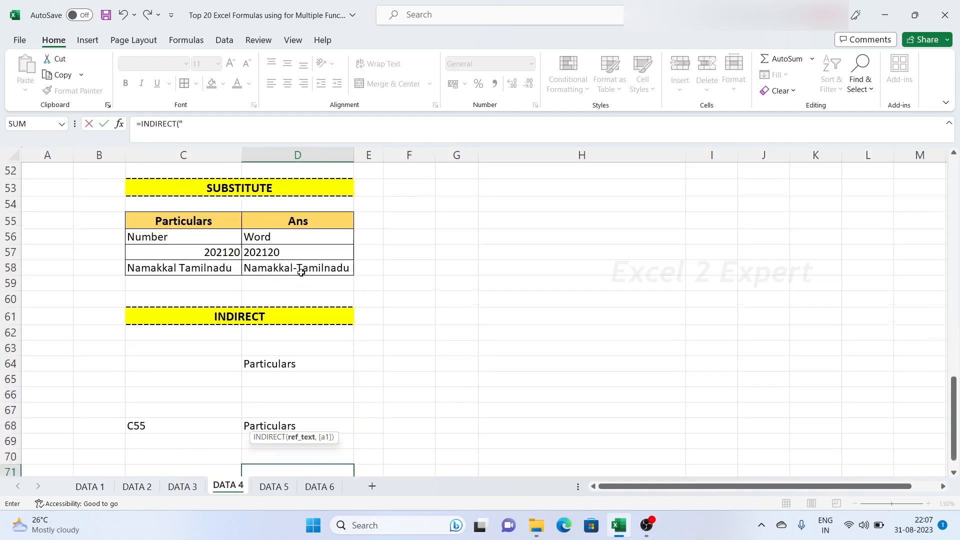
{"action": "type", "text": "d"}
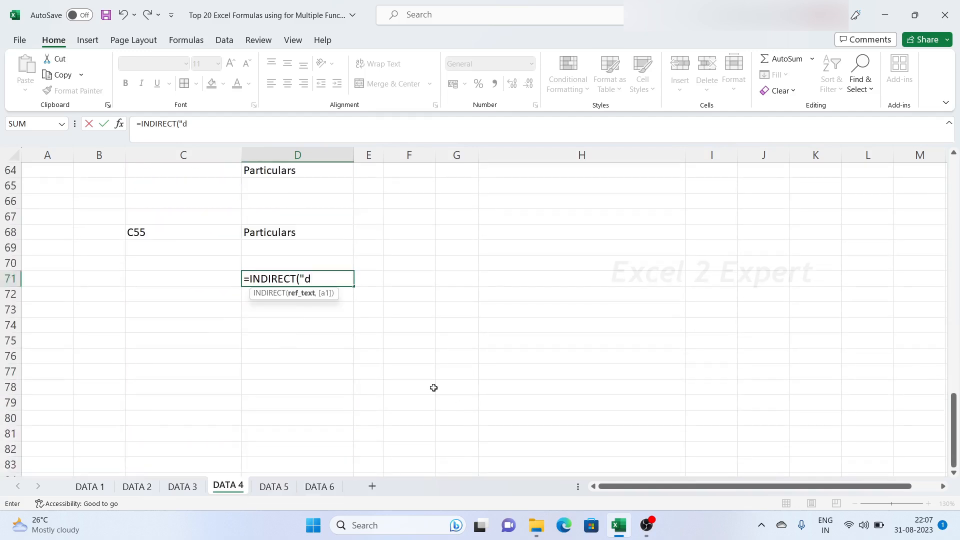
{"action": "type", "text": "43\")"}
{"action": "key", "text": "Return"}
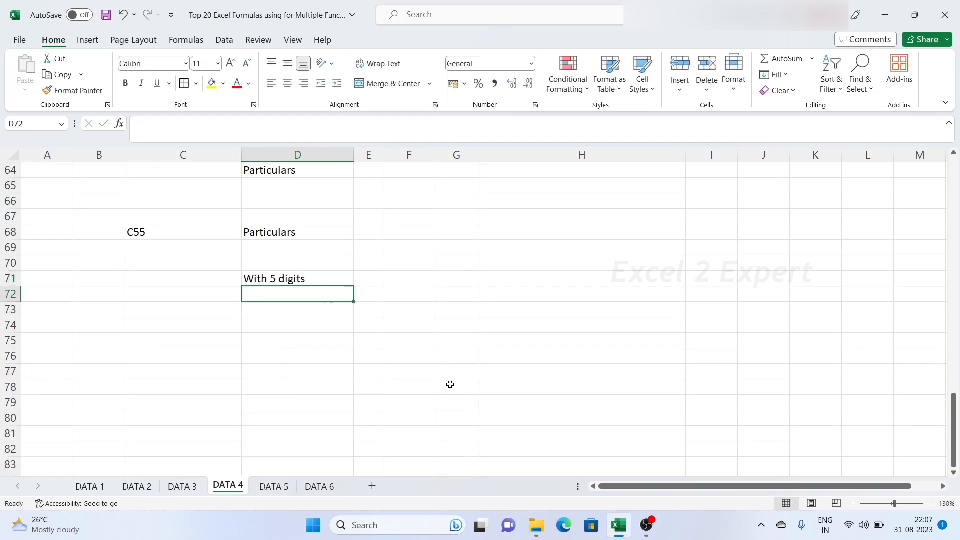
Step: Check header cell D43 and its address against the quoted reference in D71's INDIRECT formula
{"action": "scroll", "coordinate": [295, 345], "scroll_direction": "up", "scroll_amount": 1}
{"action": "left_click", "coordinate": [296, 325]}
{"action": "scroll", "coordinate": [300, 300], "scroll_direction": "up", "scroll_amount": 4}
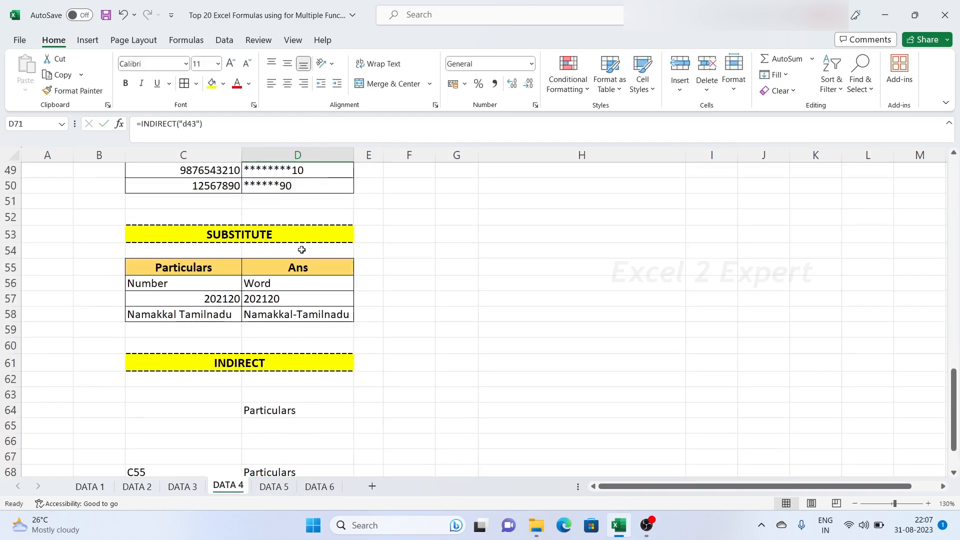
{"action": "scroll", "coordinate": [306, 219], "scroll_direction": "up", "scroll_amount": 3}
{"action": "left_click", "coordinate": [299, 220]}
{"action": "left_click_drag", "start_coordinate": [38, 123], "coordinate": [2, 128]}
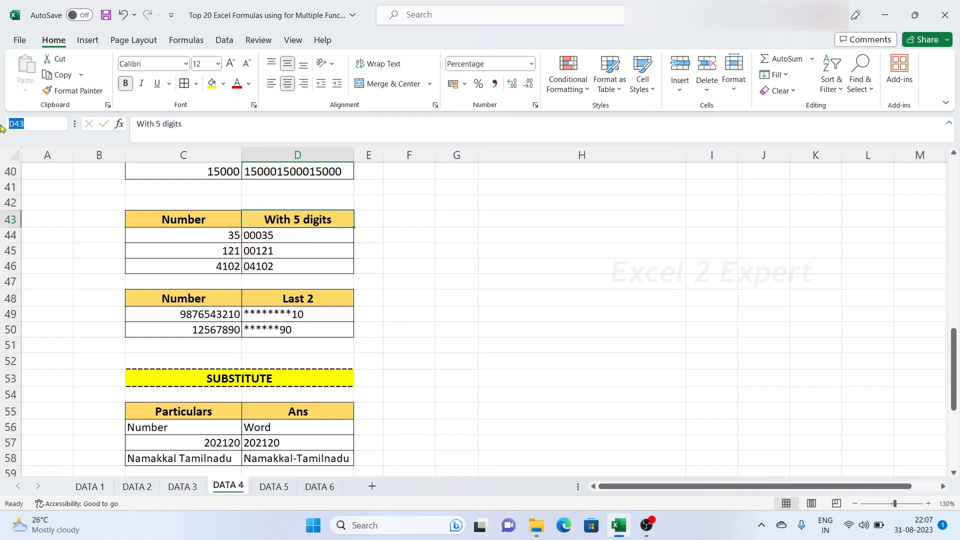
{"action": "key", "text": "Escape"}
{"action": "scroll", "coordinate": [336, 398], "scroll_direction": "down", "scroll_amount": 11}
{"action": "scroll", "coordinate": [347, 398], "scroll_direction": "up", "scroll_amount": 3}
{"action": "left_click", "coordinate": [268, 280]}
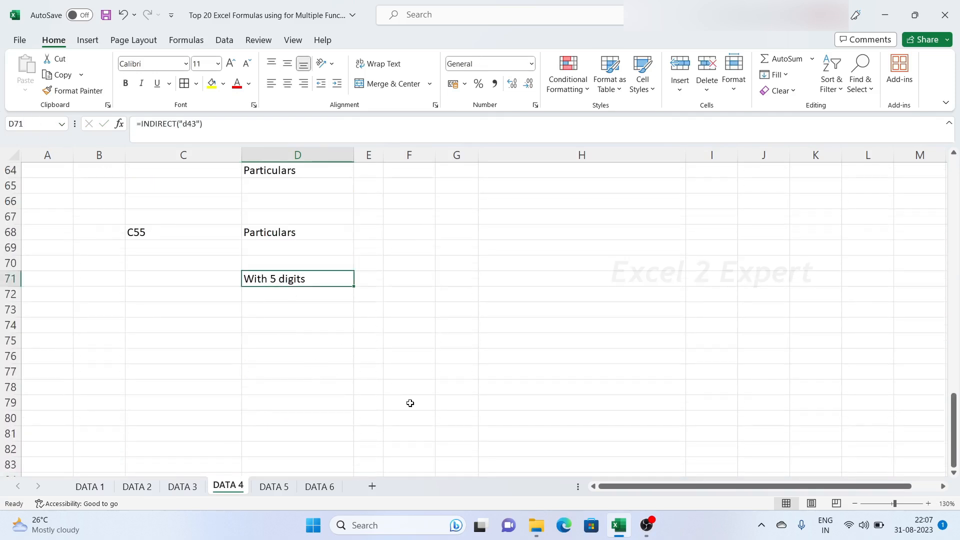
{"action": "scroll", "coordinate": [405, 403], "scroll_direction": "up", "scroll_amount": 1}
{"action": "left_click_drag", "start_coordinate": [196, 124], "coordinate": [182, 125]}
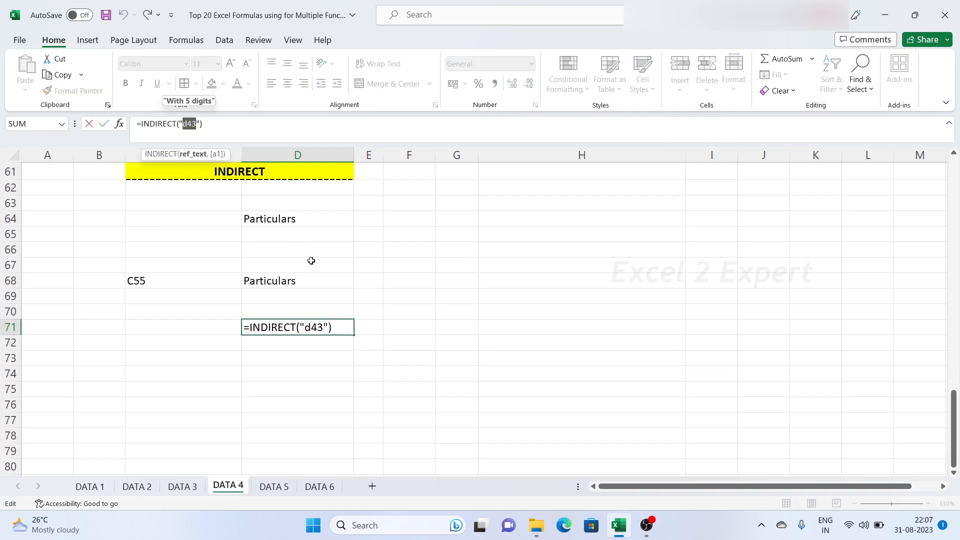
{"action": "key", "text": "Escape"}
{"action": "scroll", "coordinate": [315, 313], "scroll_direction": "up", "scroll_amount": 2}
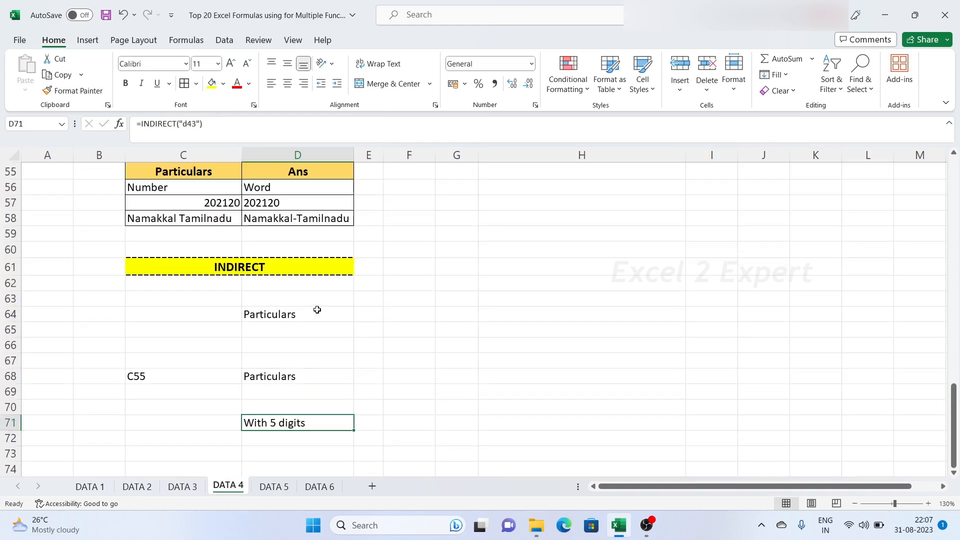
{"action": "scroll", "coordinate": [356, 282], "scroll_direction": "up", "scroll_amount": 2}
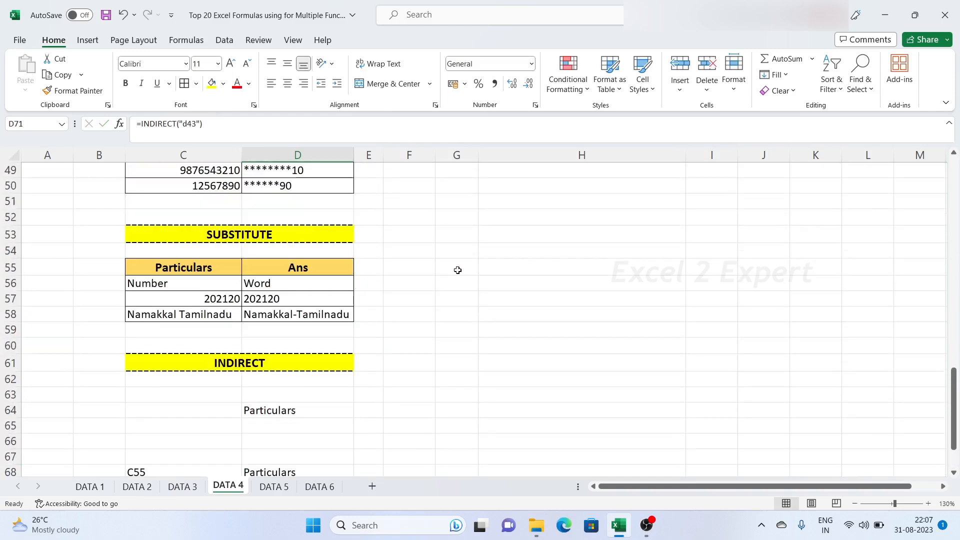
{"action": "scroll", "coordinate": [457, 278], "scroll_direction": "down", "scroll_amount": 2}
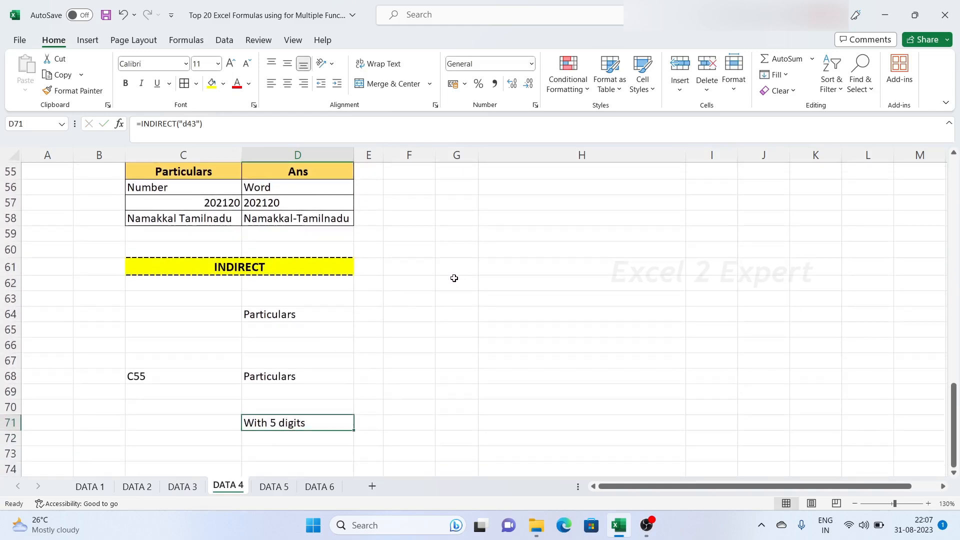
{"action": "left_click", "coordinate": [155, 374]}
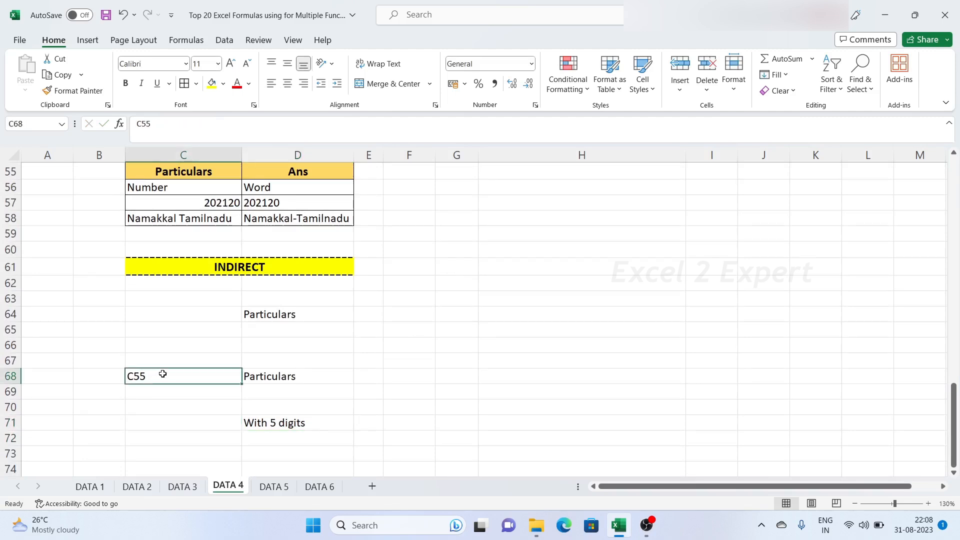
{"action": "left_click", "coordinate": [450, 356]}
{"action": "scroll", "coordinate": [349, 367], "scroll_direction": "down", "scroll_amount": 1}
{"action": "scroll", "coordinate": [350, 367], "scroll_direction": "down", "scroll_amount": 1}
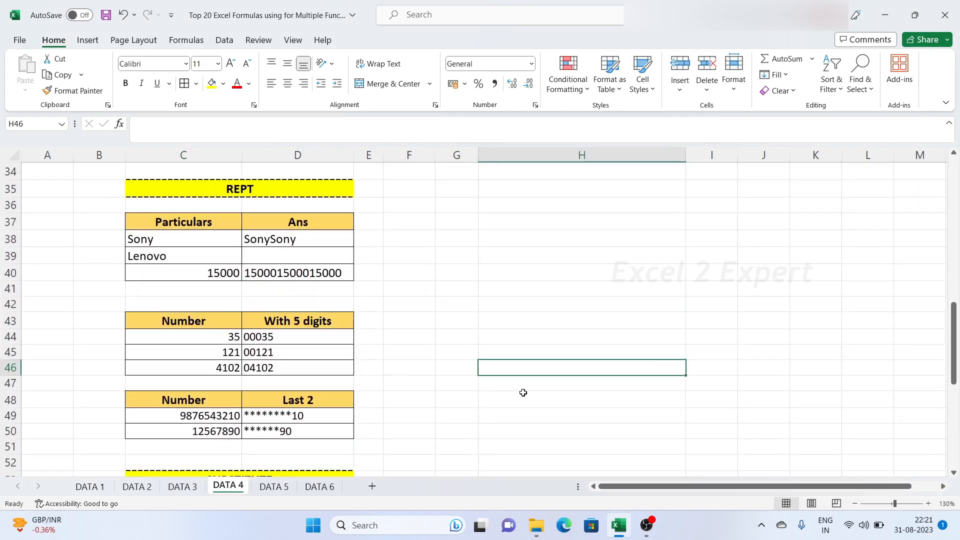